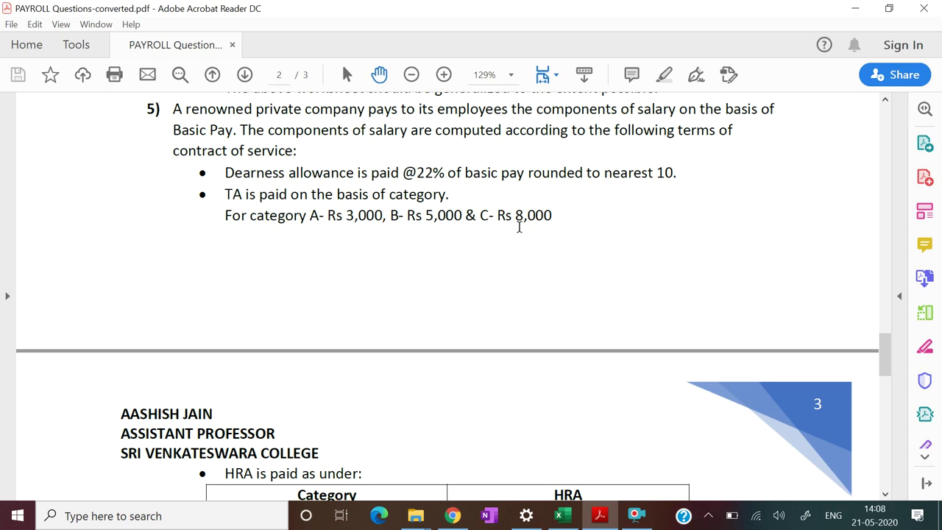
Step: Read the salary terms of question 5, from the allowances and HRA table to the pay grade and number of children
drag(883, 339, 884, 360)
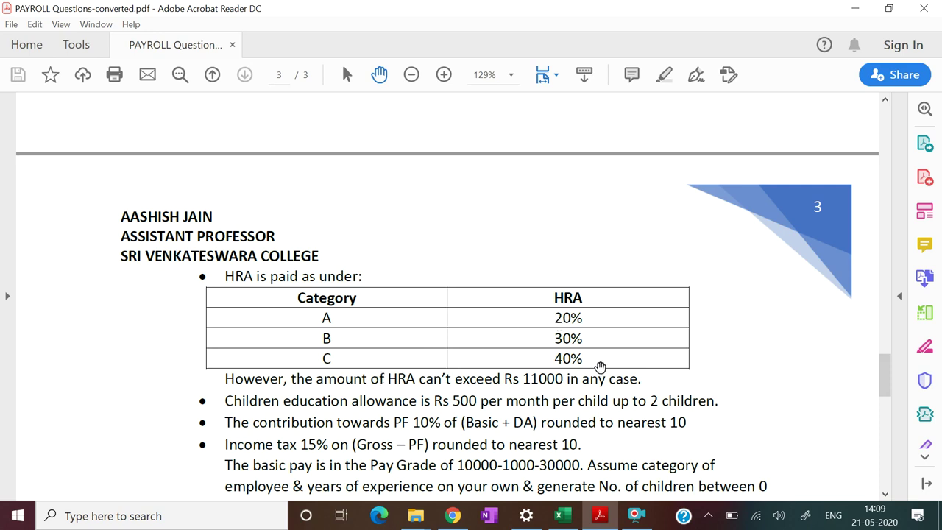
drag(883, 372, 884, 384)
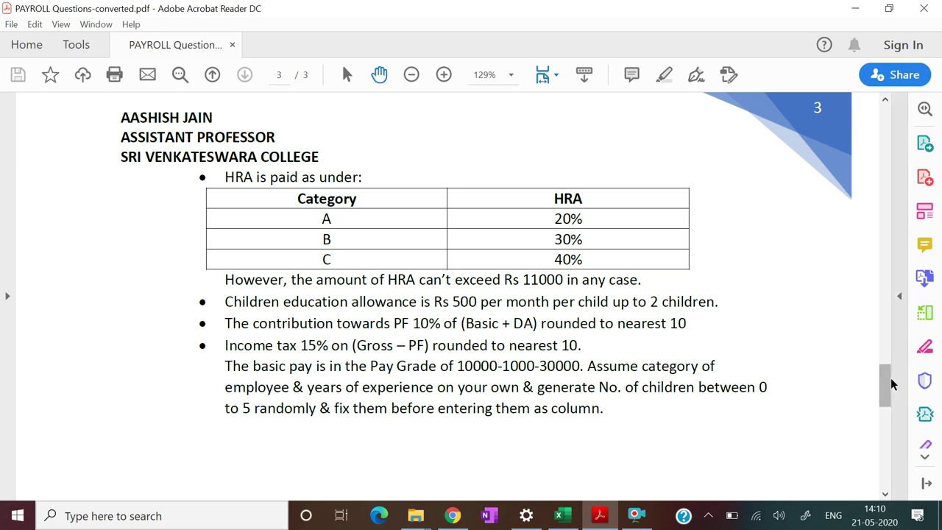
drag(884, 384, 883, 352)
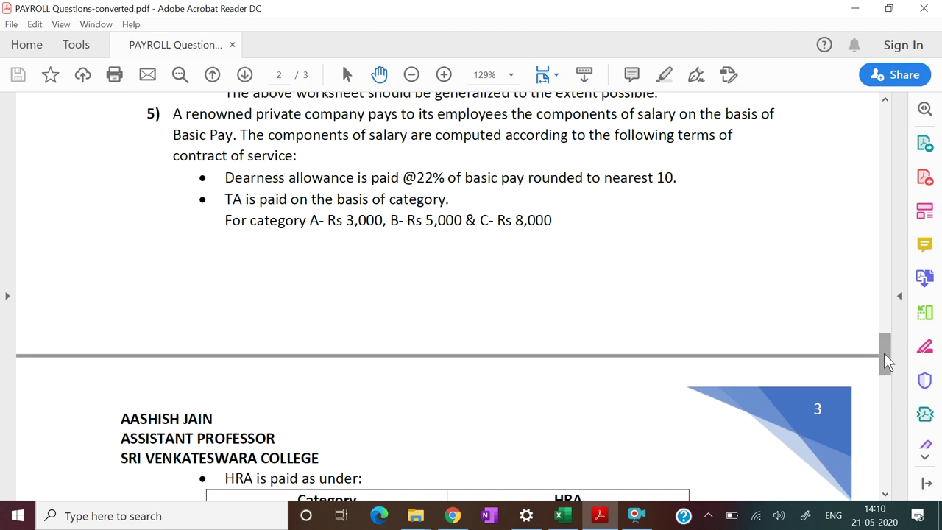
Step: Switch to the Payroll Solution workbook in Excel and enter categories A, B and C for employees A to C in B7:B9
click(566, 515)
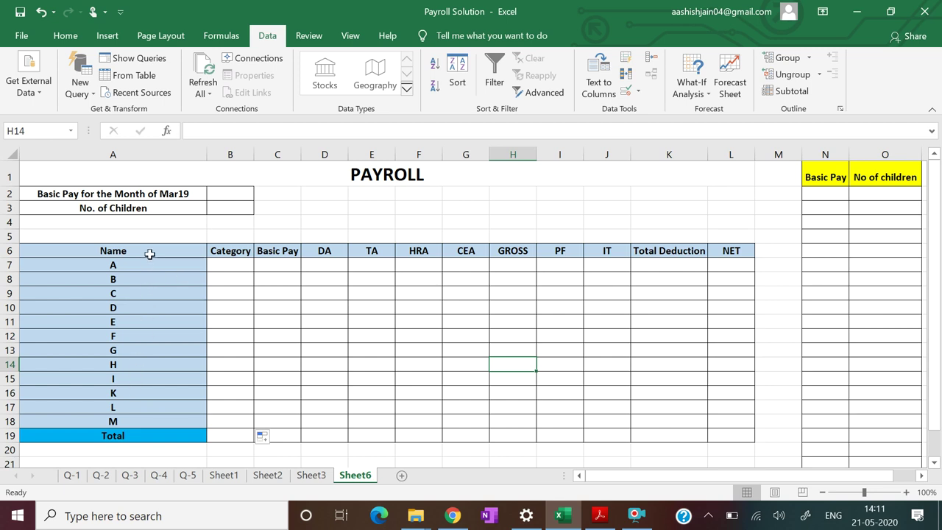
click(240, 266)
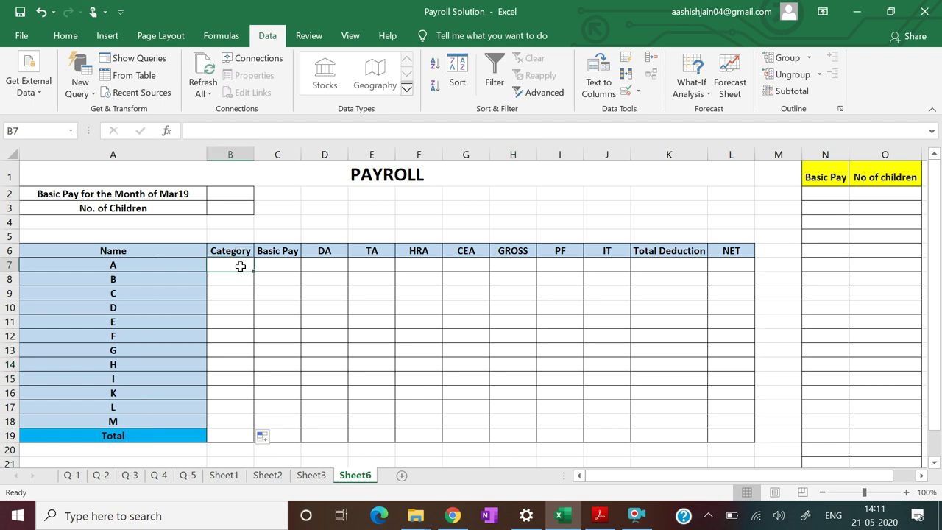
text(A)
key(Return)
text(B)
key(Return)
key(Return)
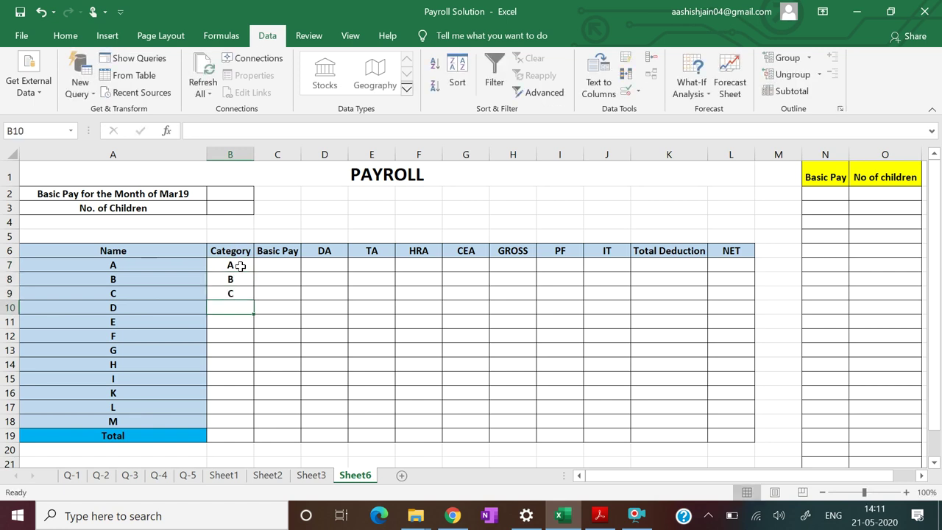
Step: Enter categories A, B and C for employees D, E and F in B10:B12
text(A)
key(Return)
key(Return)
text(B)
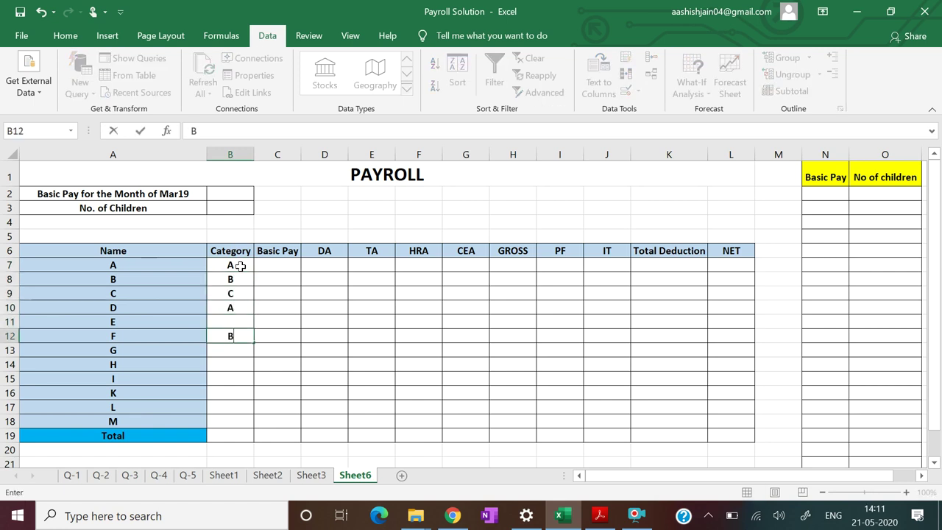
click(237, 319)
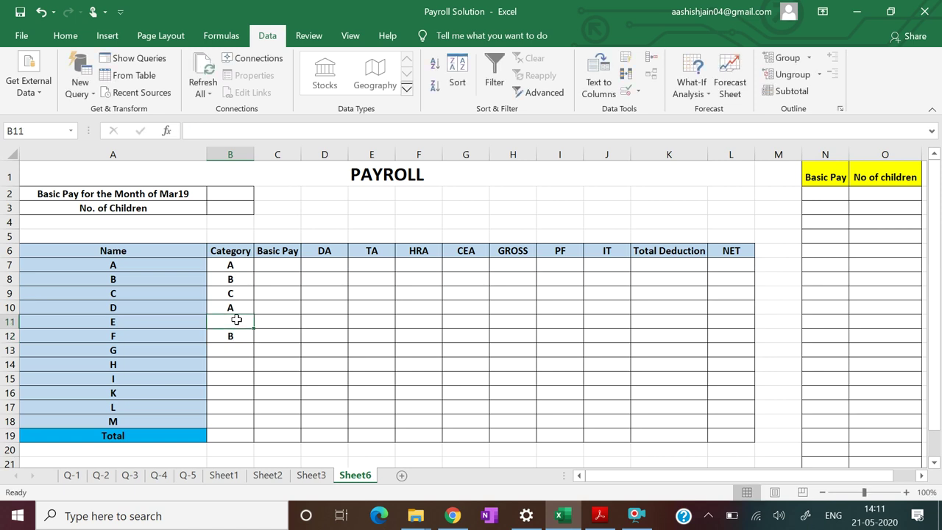
text(B)
key(Return)
text(C)
key(Return)
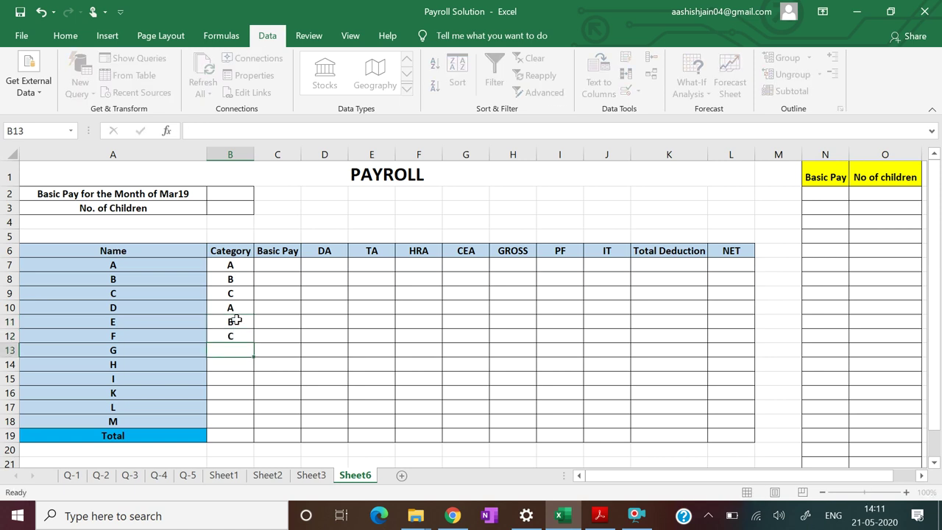
Step: Enter the repeating categories A, B, C for the remaining employees G to M in B13:B18
text(A)
key(Return)
text(B)
key(Return)
text(C)
key(Return)
text(A)
key(Return)
text(B)
key(Return)
text(C)
key(Return)
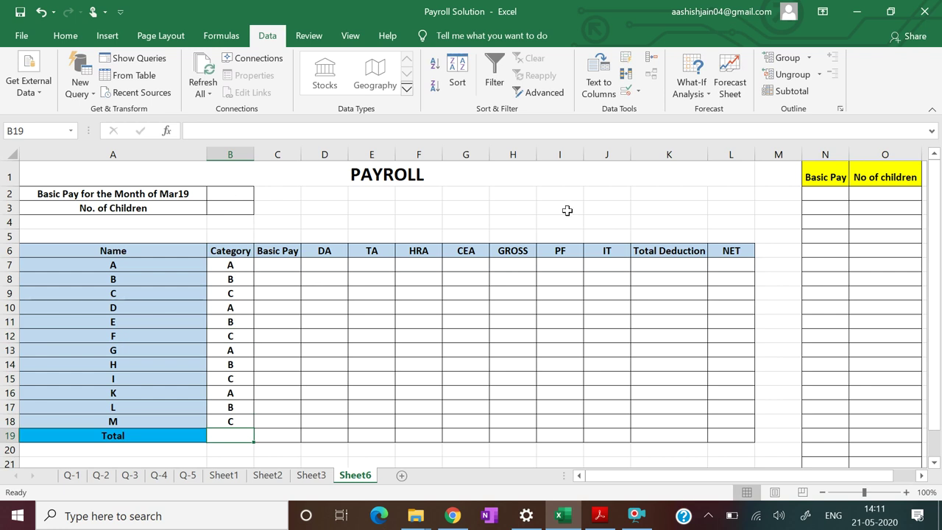
Step: Fill the Basic Pay list in N2:N22 with 10000 to 30000 in increments of 1000
click(818, 197)
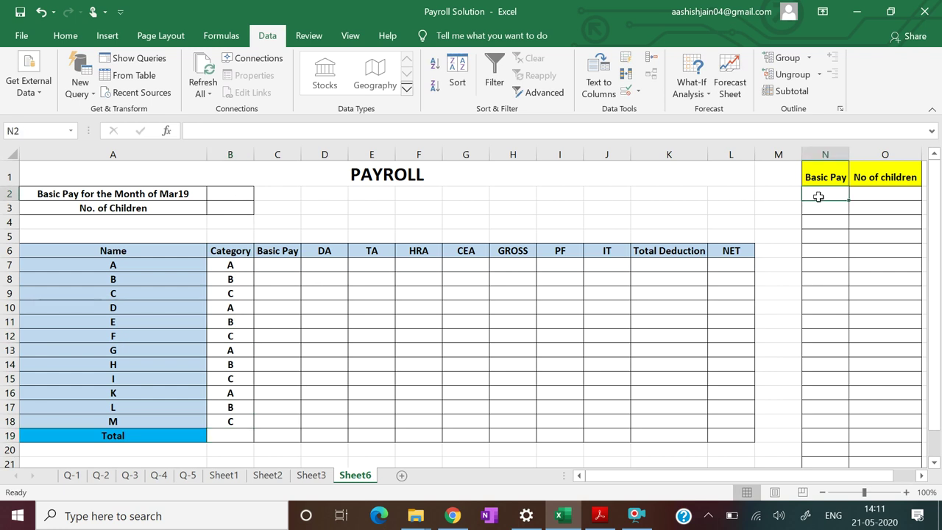
text(10000)
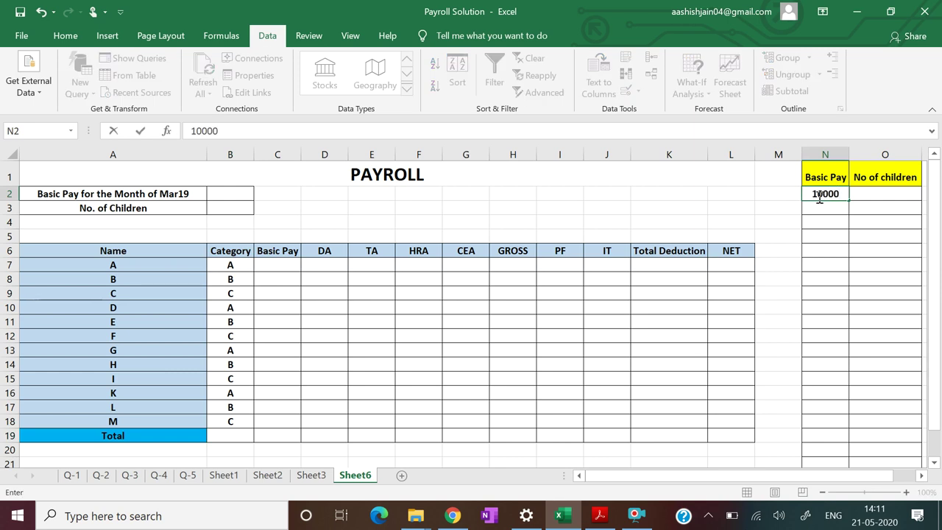
key(Return)
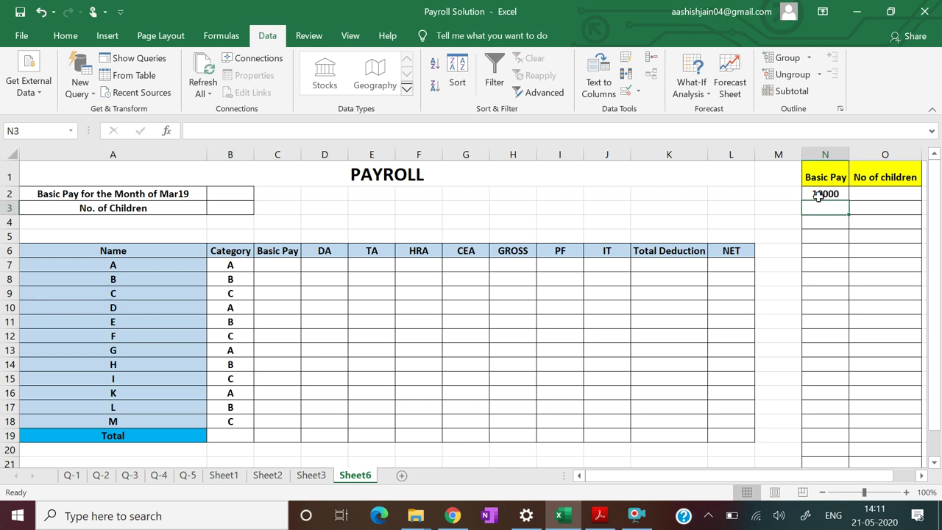
text(11000)
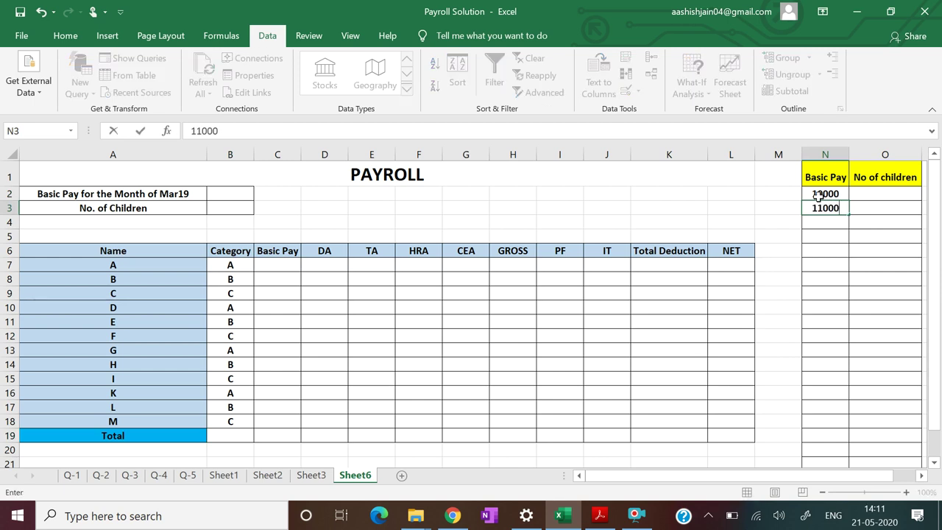
key(Return)
drag(824, 195, 843, 433)
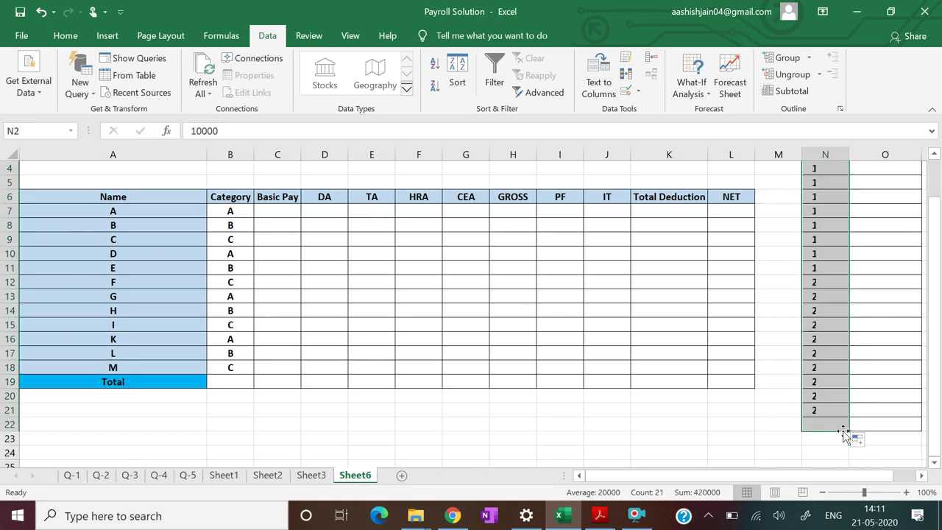
click(791, 462)
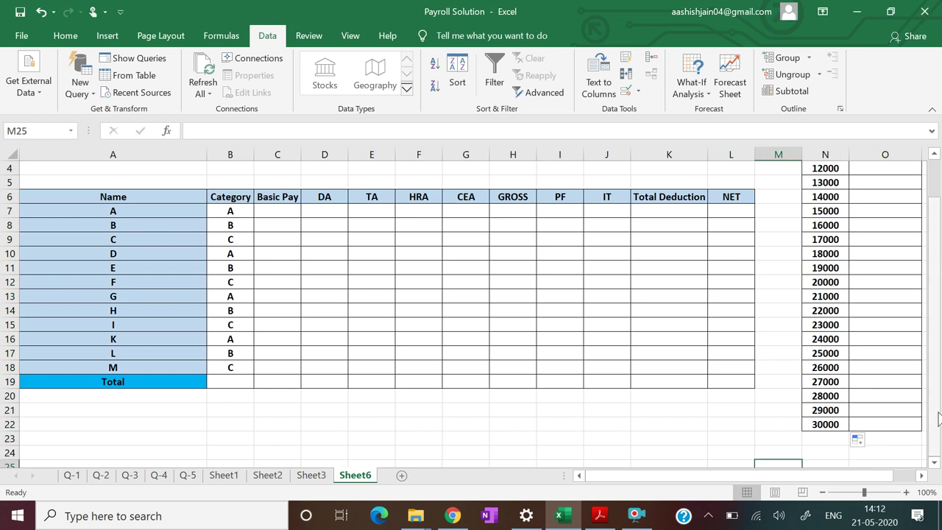
scroll(857, 434, up, 1)
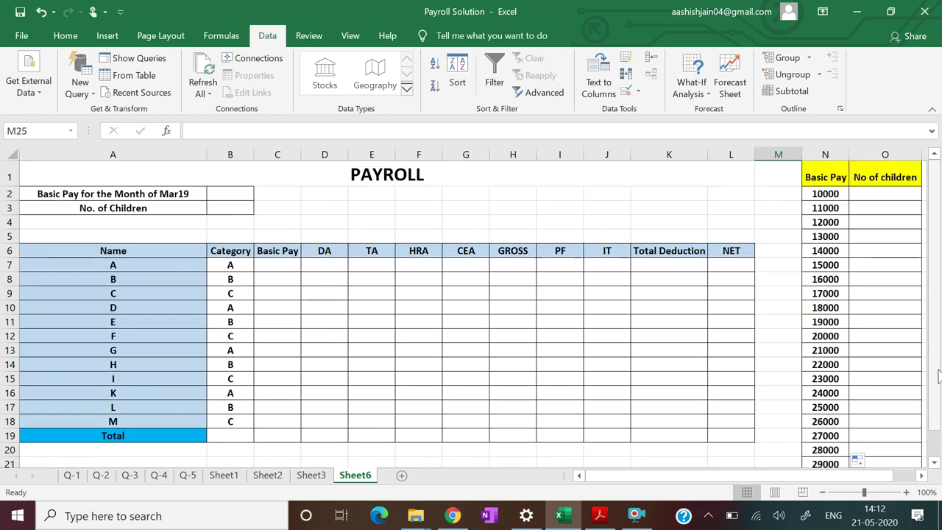
Step: Check the rule for the number of children in the payroll questions PDF and return to the Excel workbook
click(874, 196)
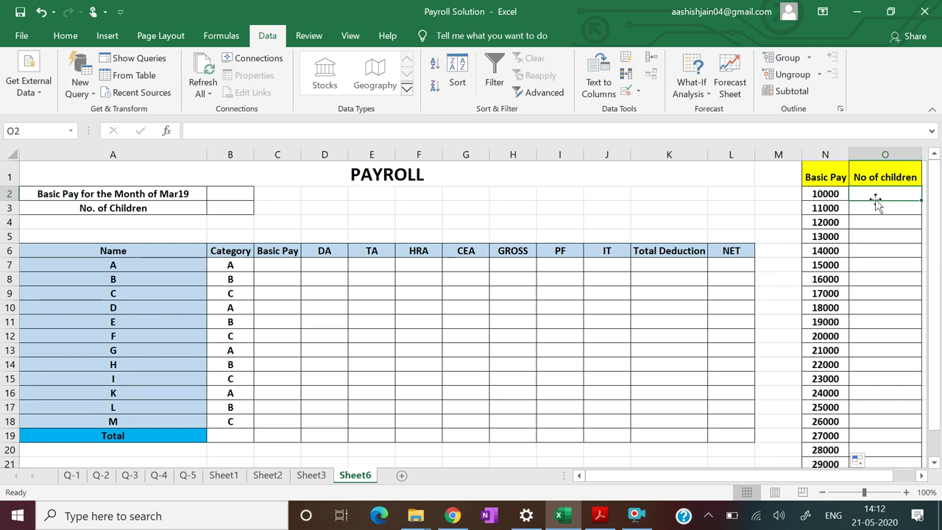
click(599, 513)
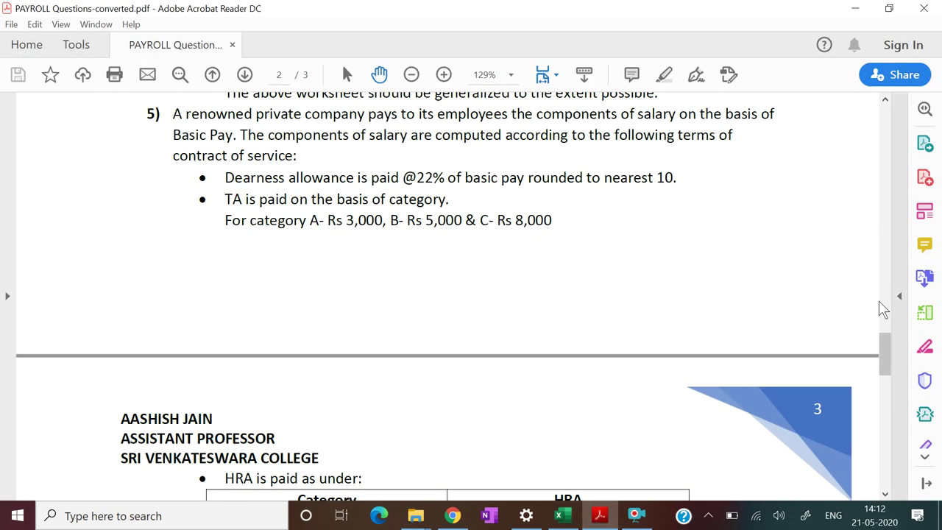
drag(885, 353, 890, 379)
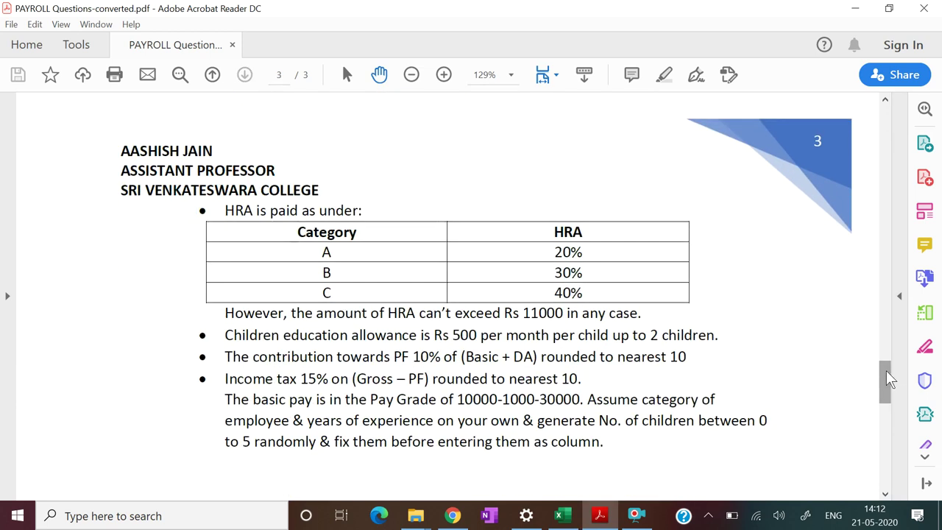
click(599, 513)
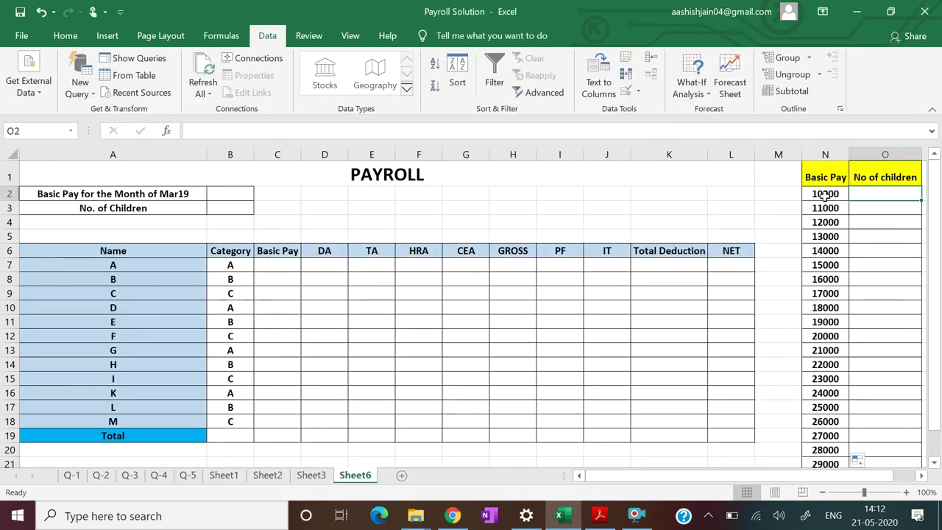
Step: Fill the No of children list in O2:O7 with the values 0 to 5
text(0)
text(1)
key(Return)
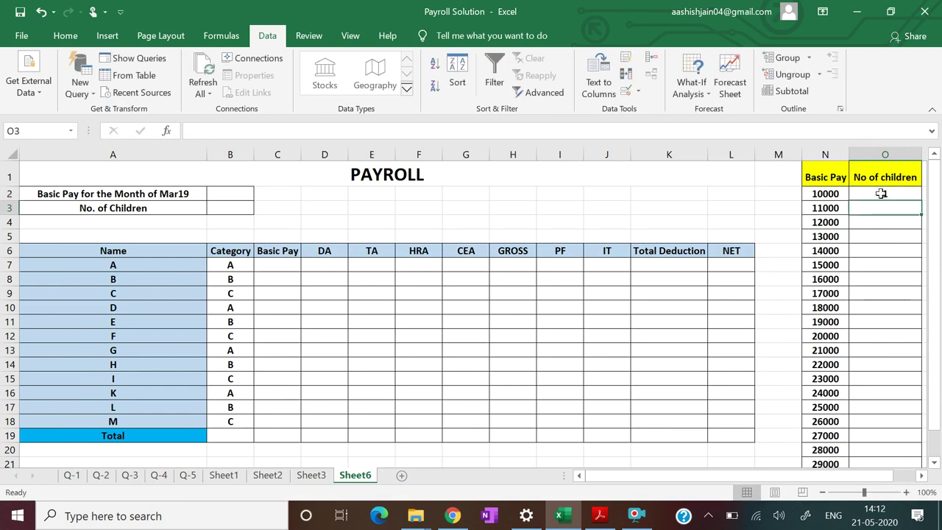
click(881, 194)
text(0)
key(Return)
text(1)
key(Return)
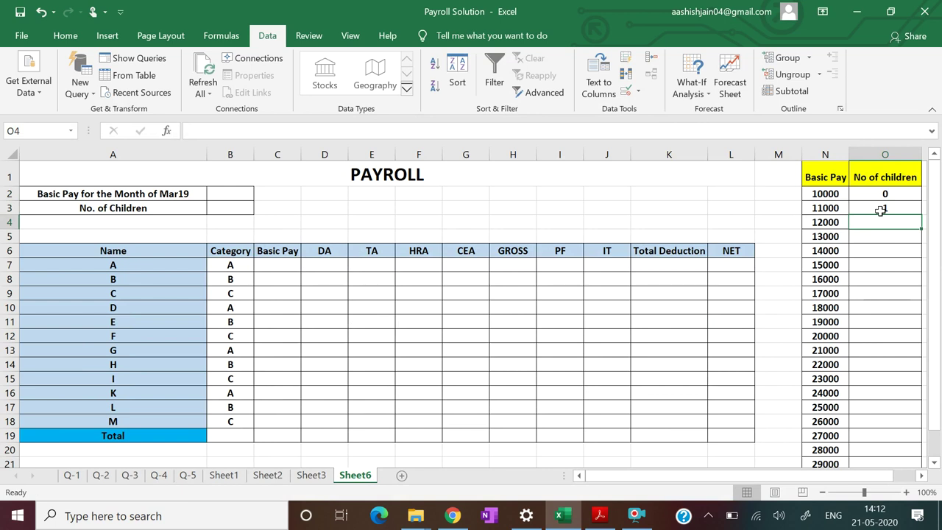
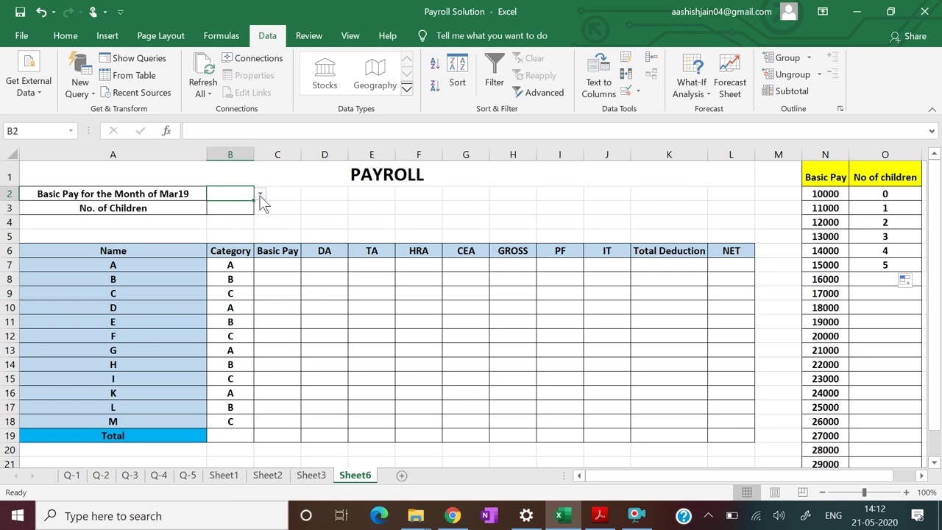
Step: Choose 25000 as the Basic Pay for the Month of Mar19 in B2
click(260, 194)
click(260, 196)
click(242, 205)
click(241, 195)
click(260, 195)
drag(259, 223, 260, 278)
click(228, 227)
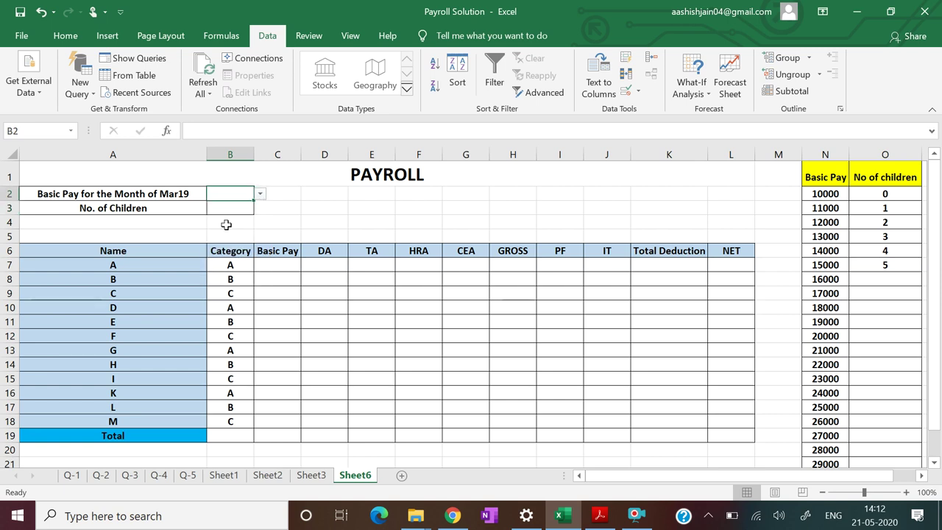
Step: Choose 2 as the No. of Children in B3
click(239, 211)
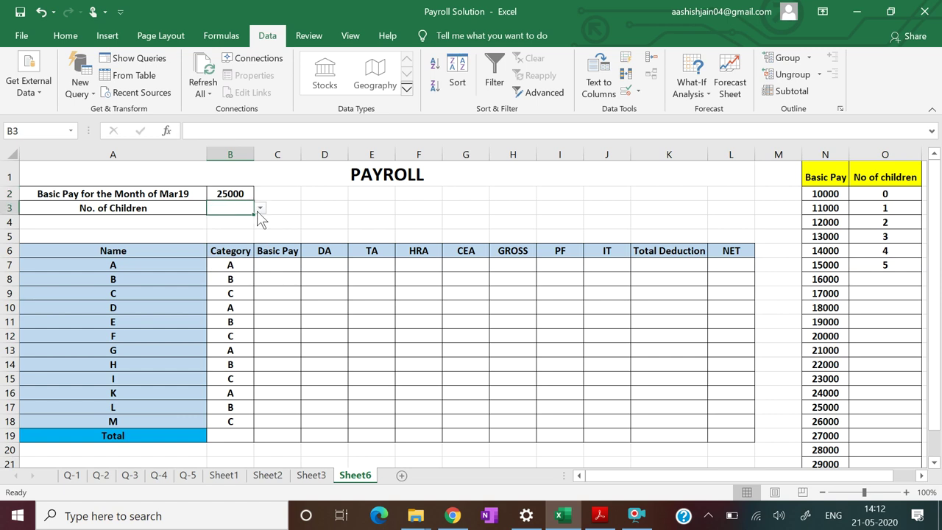
click(260, 208)
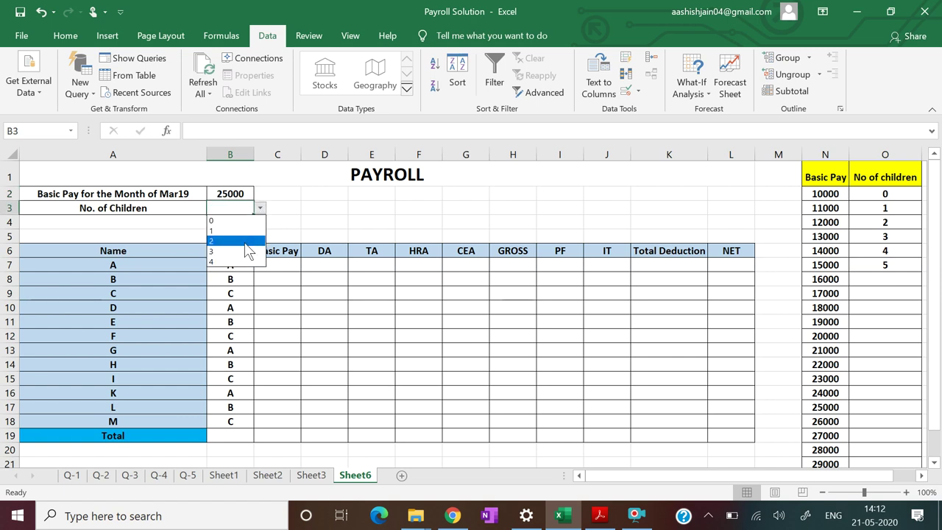
click(247, 241)
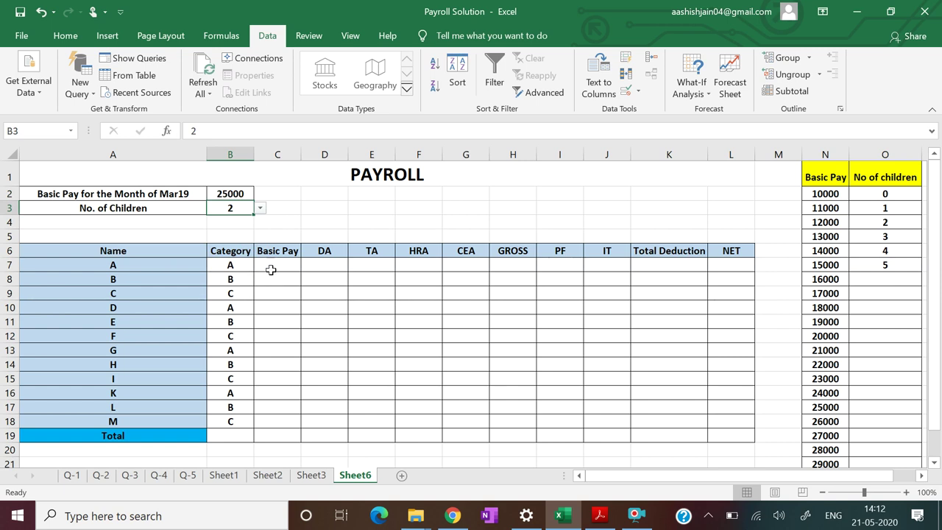
Step: Link the first employee's Basic Pay in C7 to B2 and make the reference absolute as =$B$2
click(273, 268)
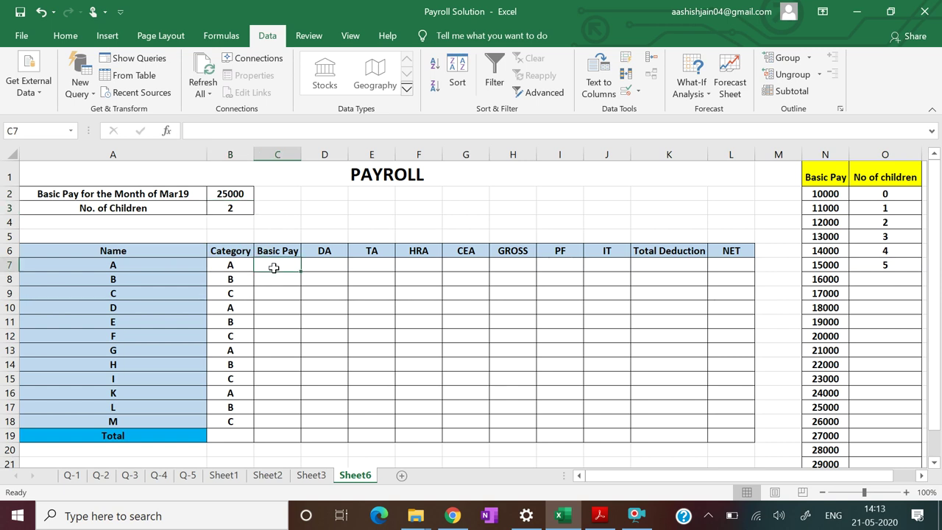
text(=)
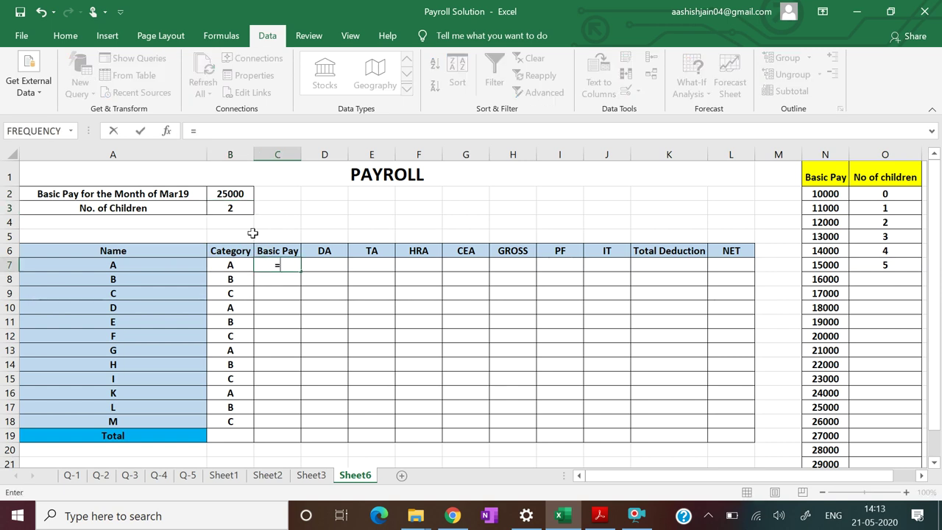
click(234, 193)
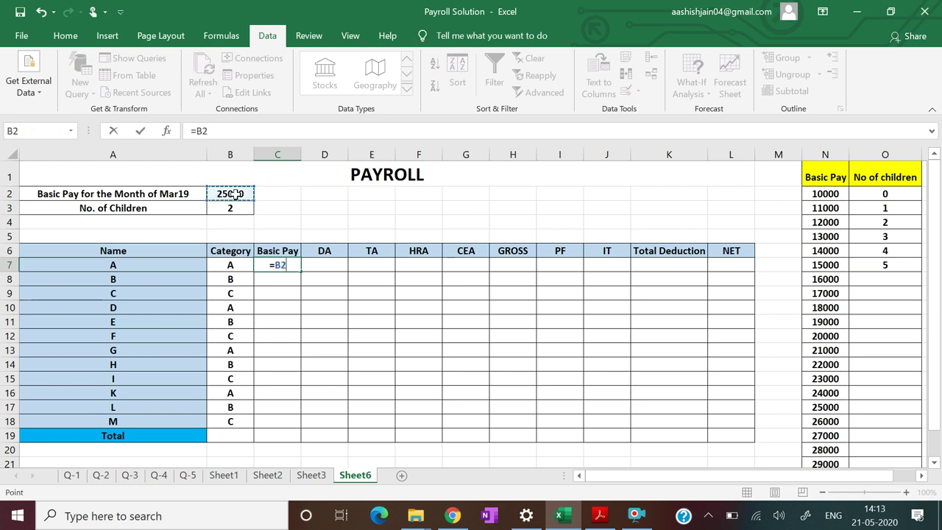
key(Return)
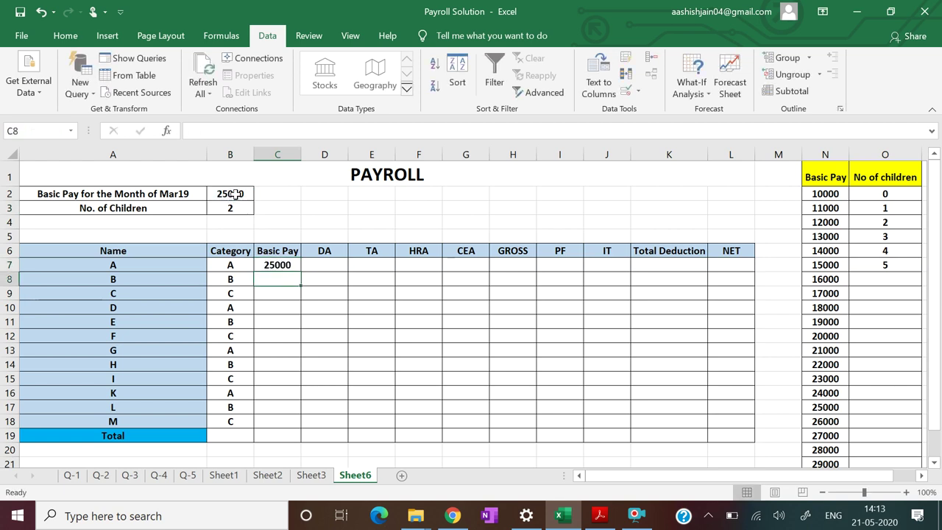
click(274, 267)
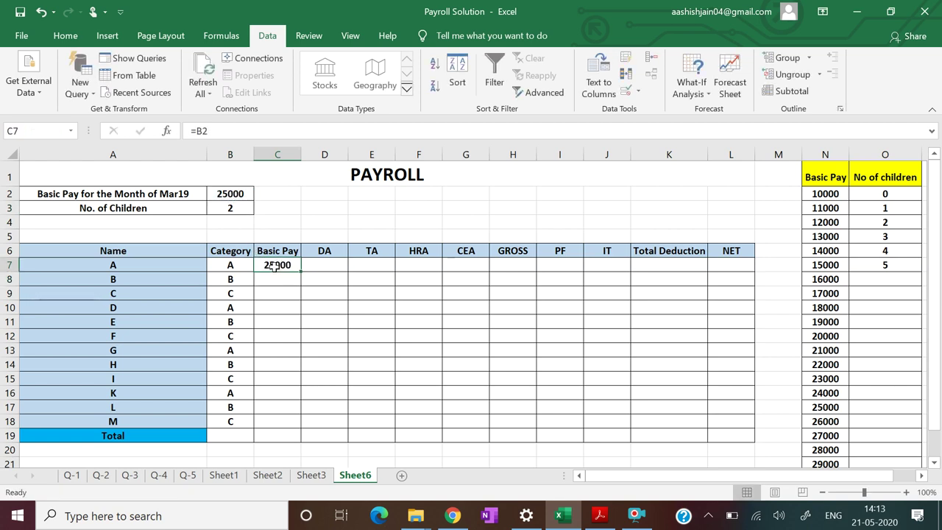
click(231, 124)
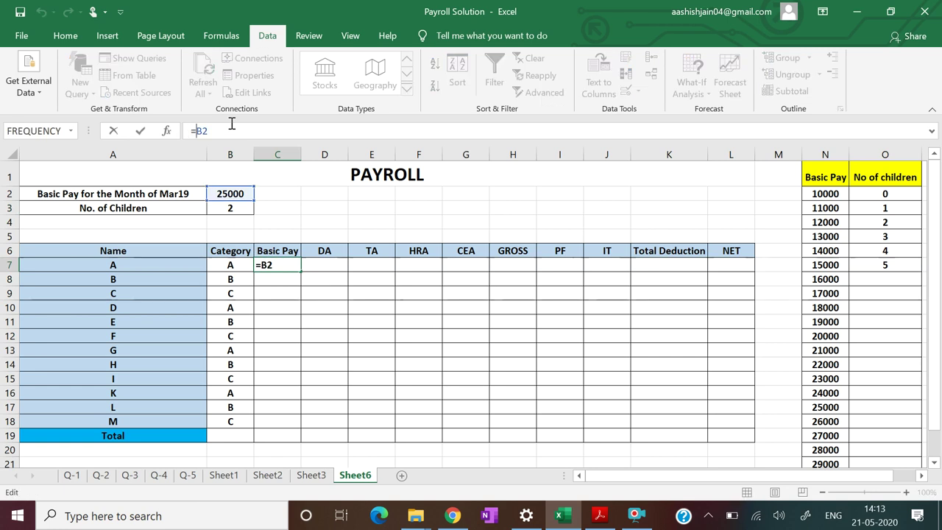
text($B$)
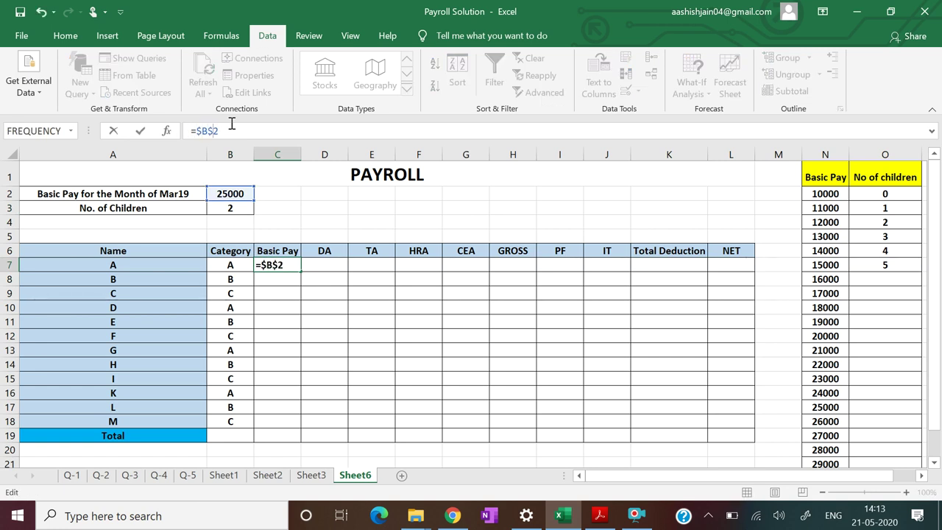
key(Return)
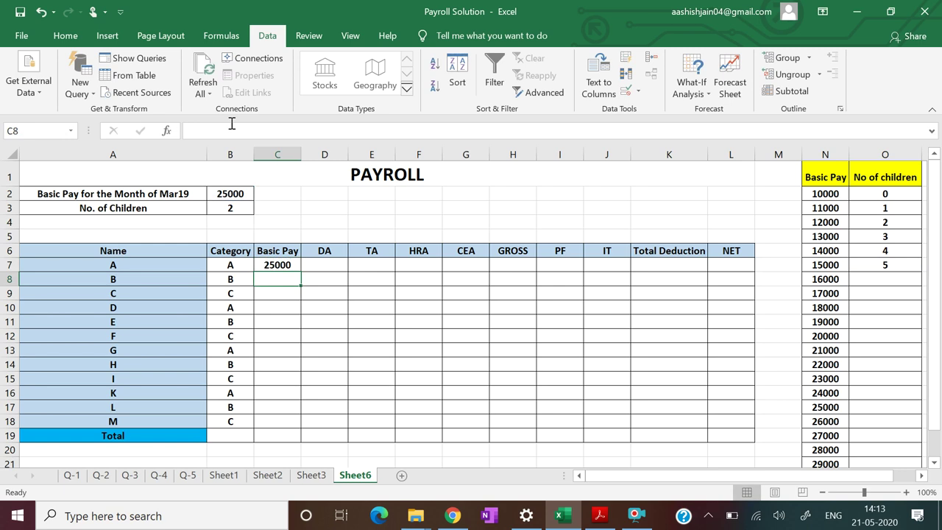
Step: Copy the Basic Pay formula from C7 down to C18 for the remaining employees
click(285, 265)
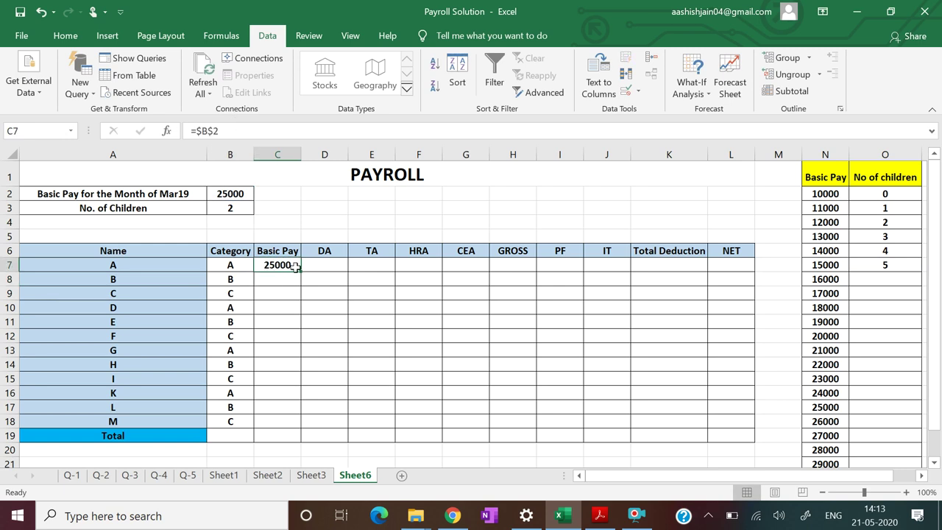
drag(299, 271, 297, 424)
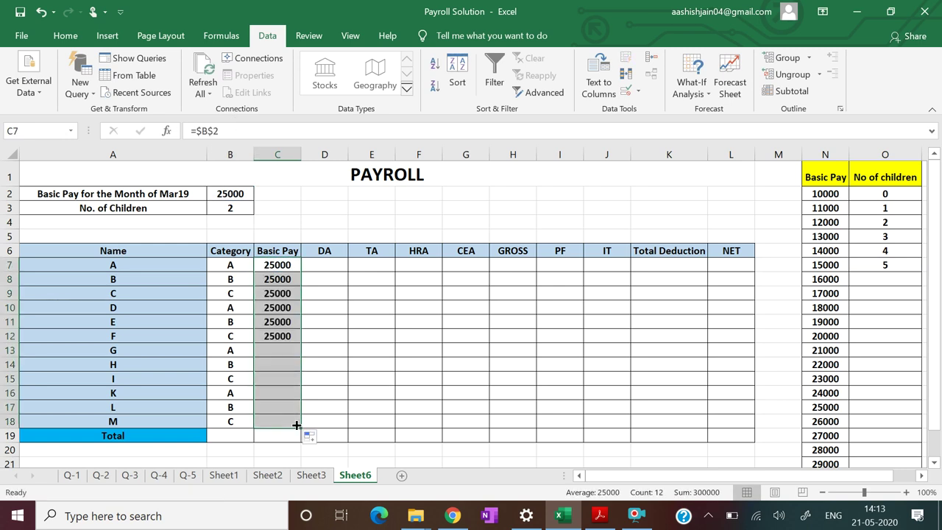
click(446, 391)
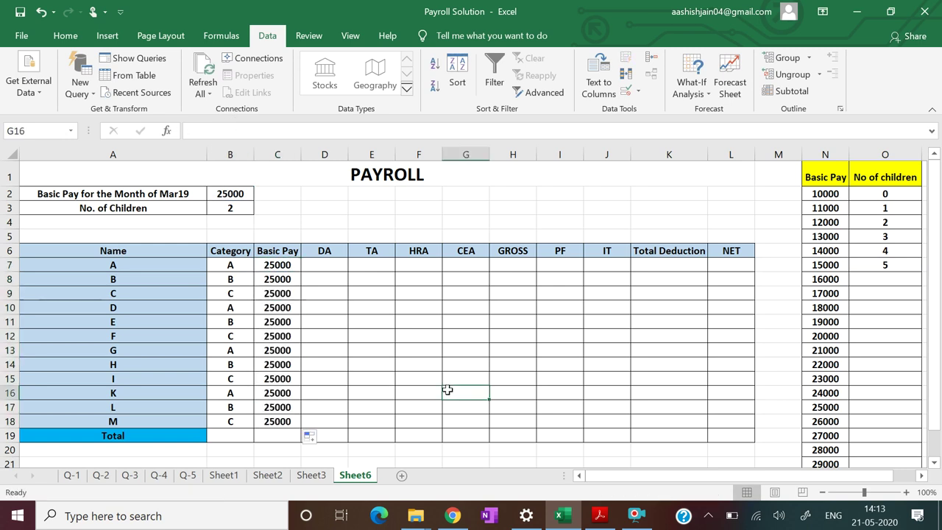
Step: Check the dearness allowance rule of question 5 in the payroll questions PDF and return to the Excel workbook
click(332, 267)
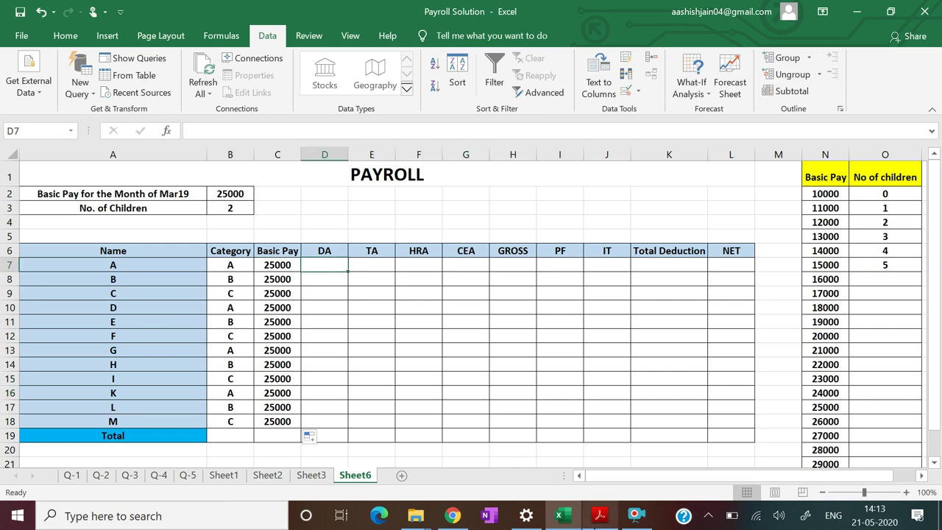
click(599, 515)
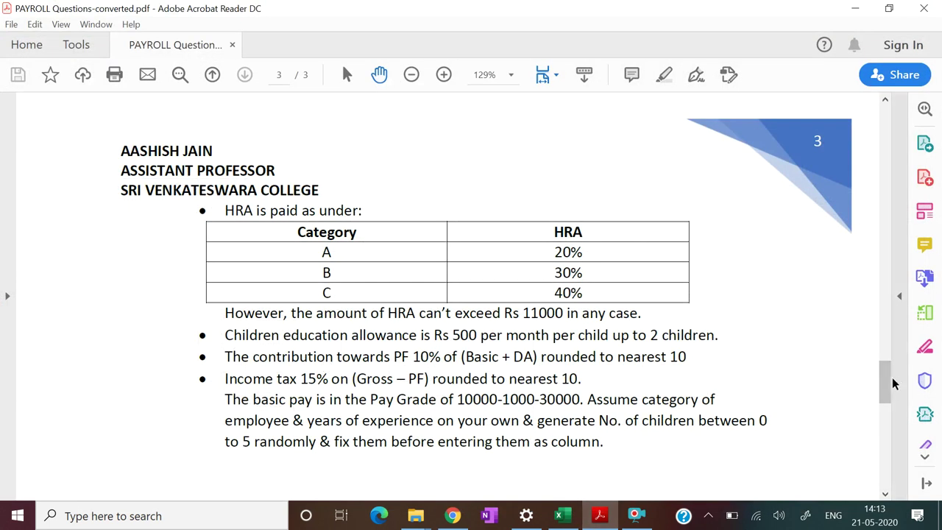
drag(886, 385, 884, 362)
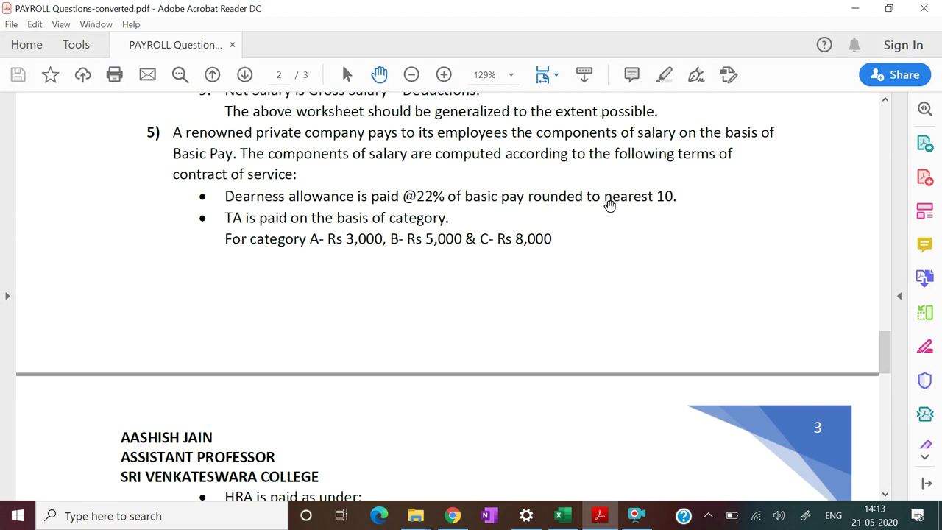
click(599, 521)
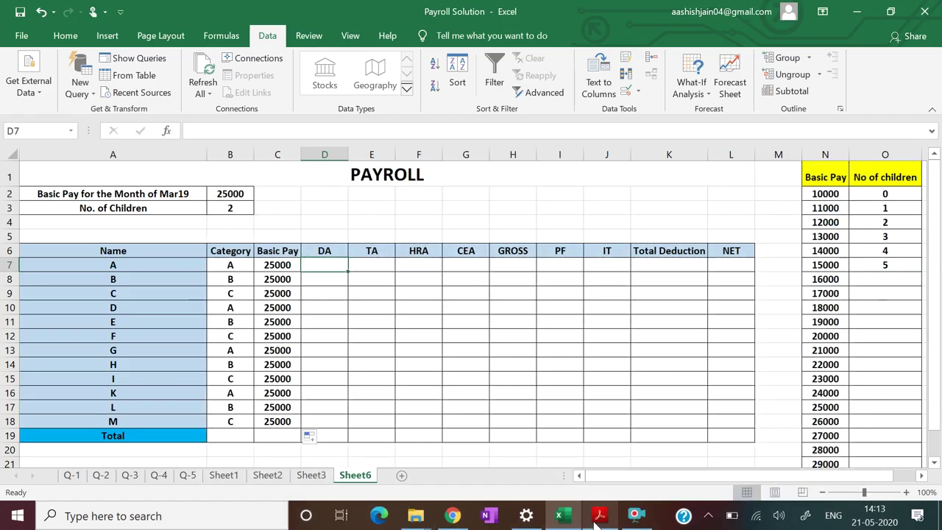
Step: Enter the DA formula =ROUNDUP(22%*C7,-1) in D7 for the first employee
click(322, 270)
text(=ROU)
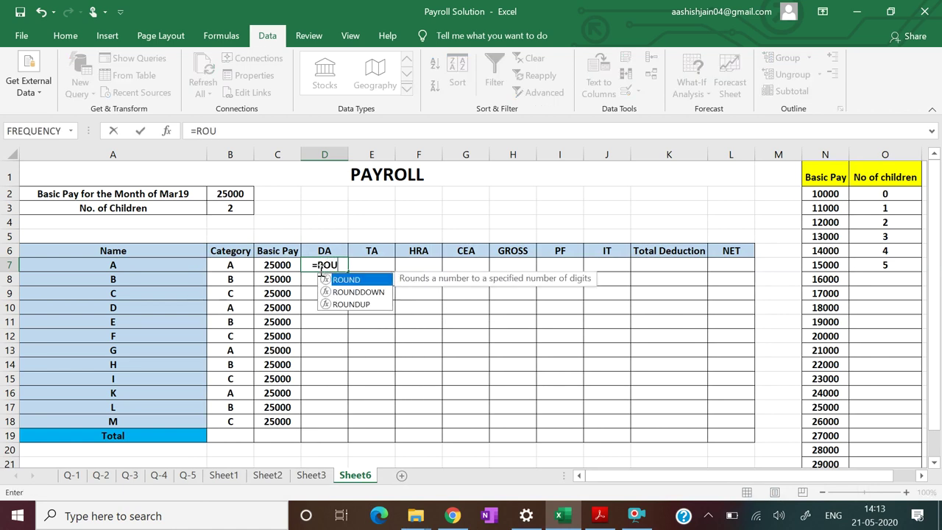
text(NDU)
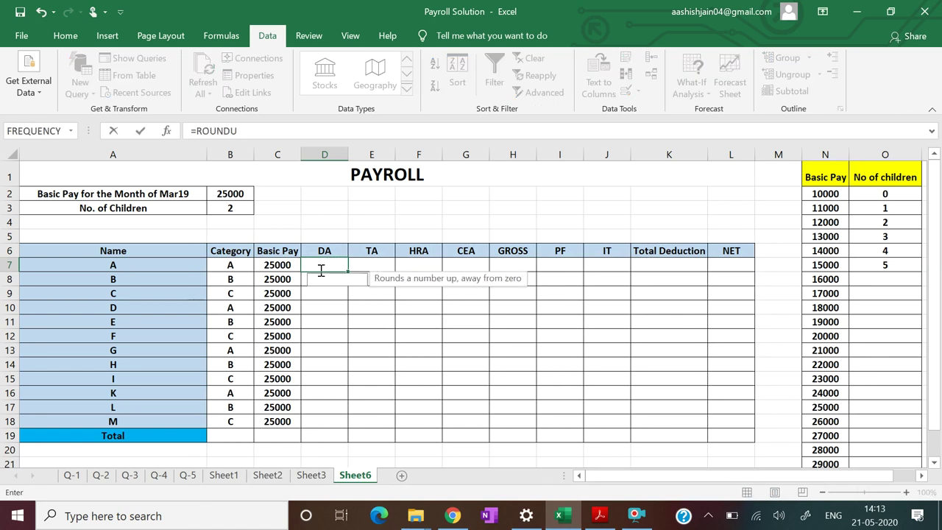
text(P()
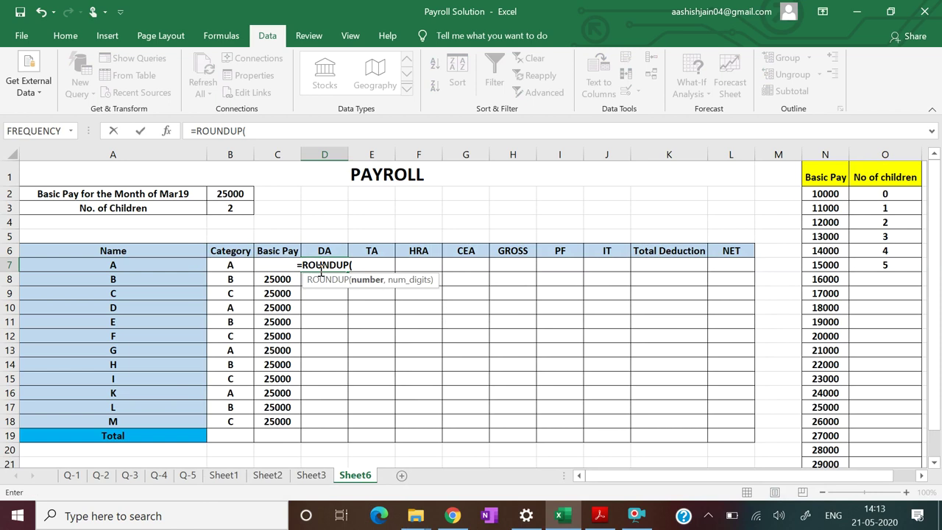
text(22%*()
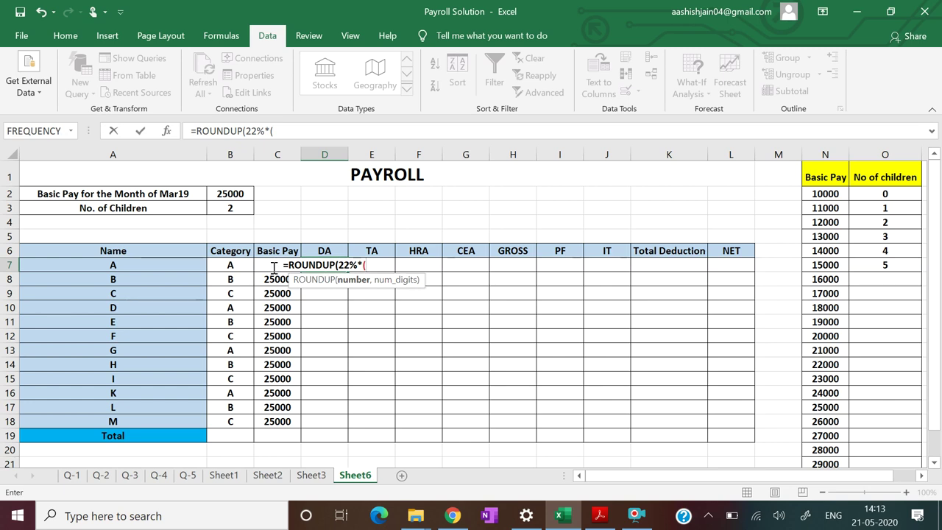
text(C7)
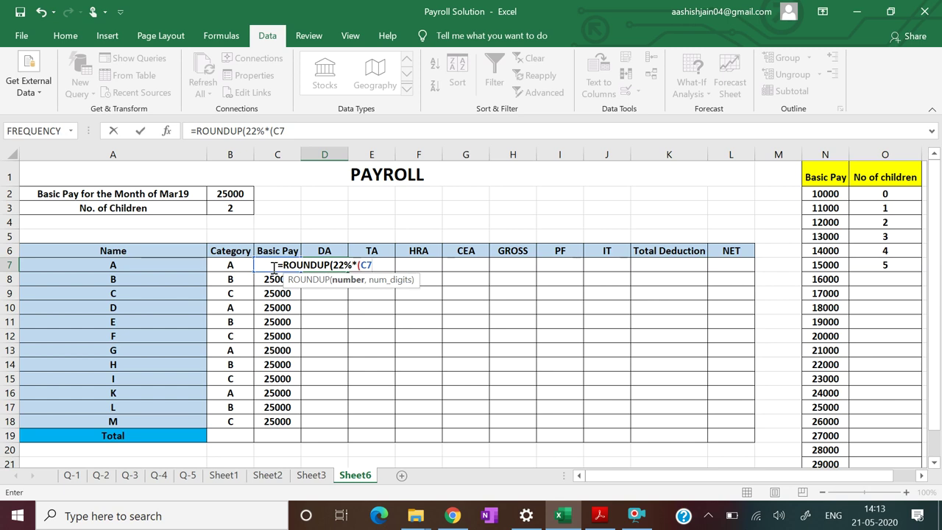
text())
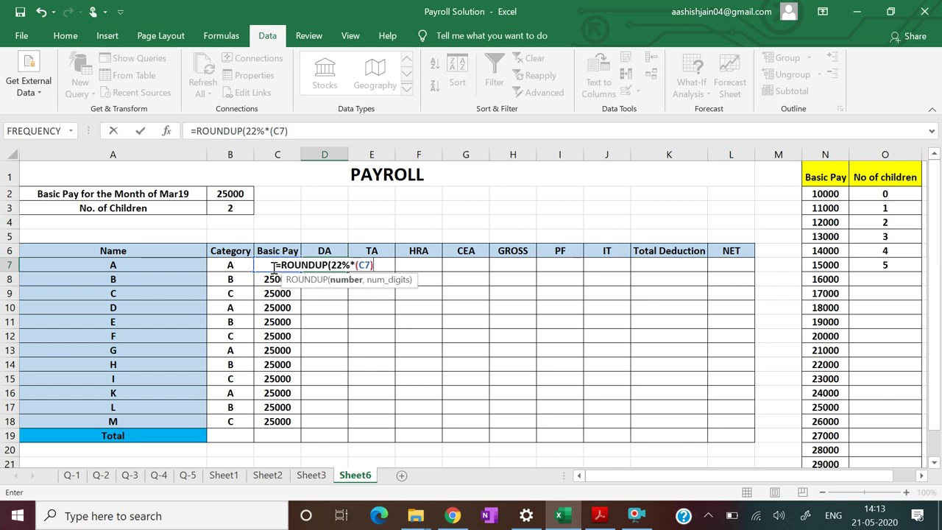
key(BackSpace)
key(Return)
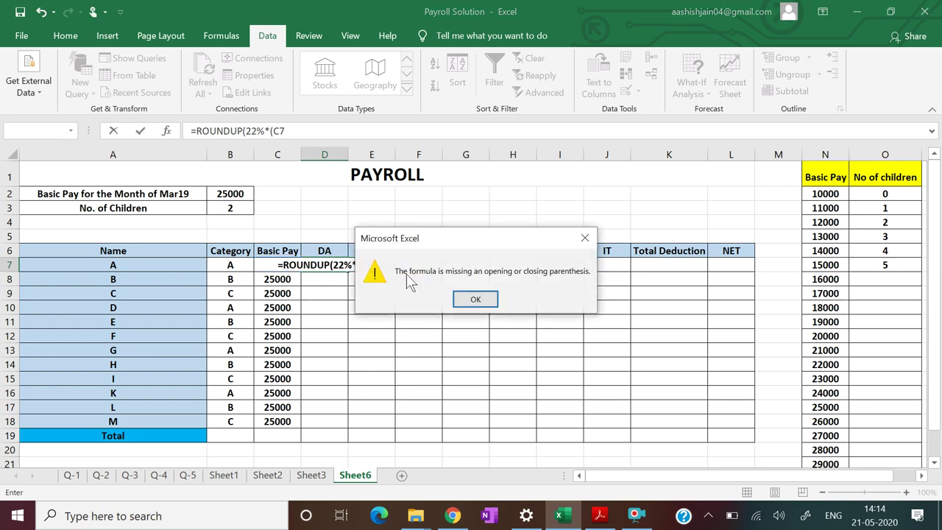
click(476, 299)
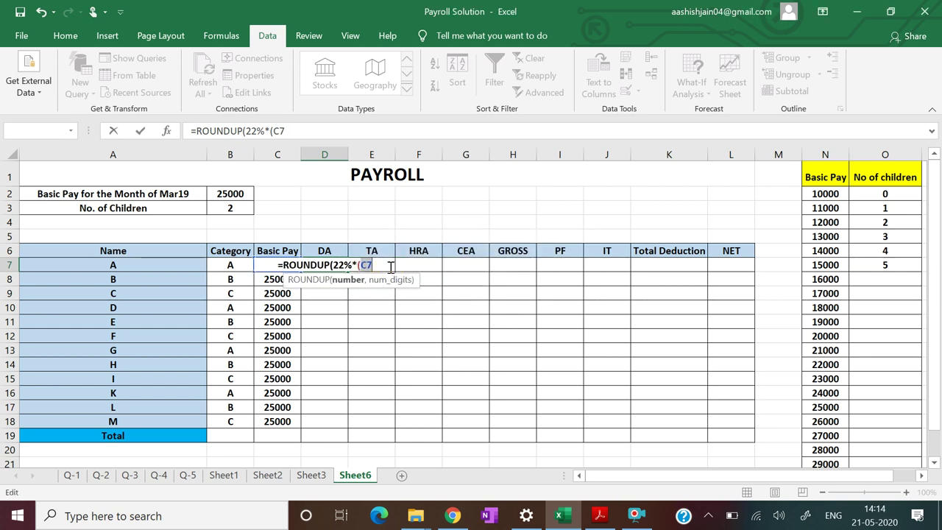
key(Left)
key(Left)
key(BackSpace)
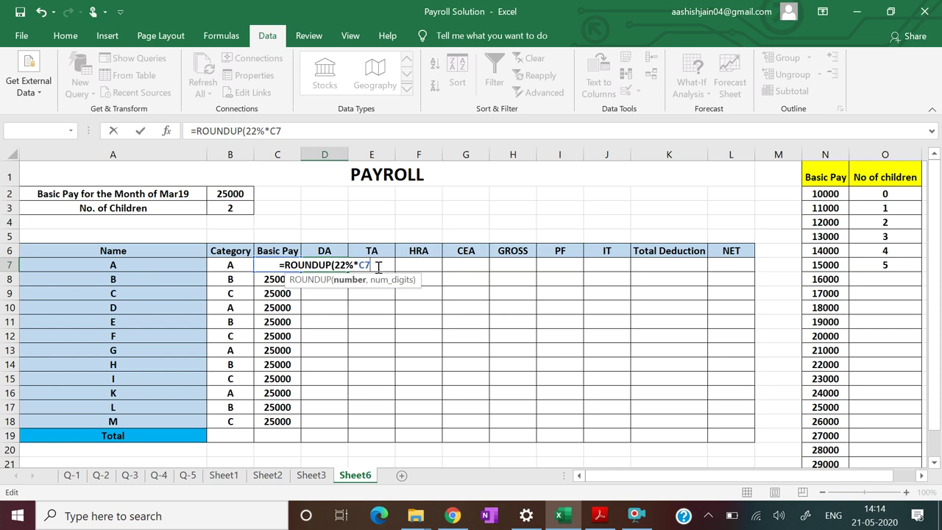
text(,)
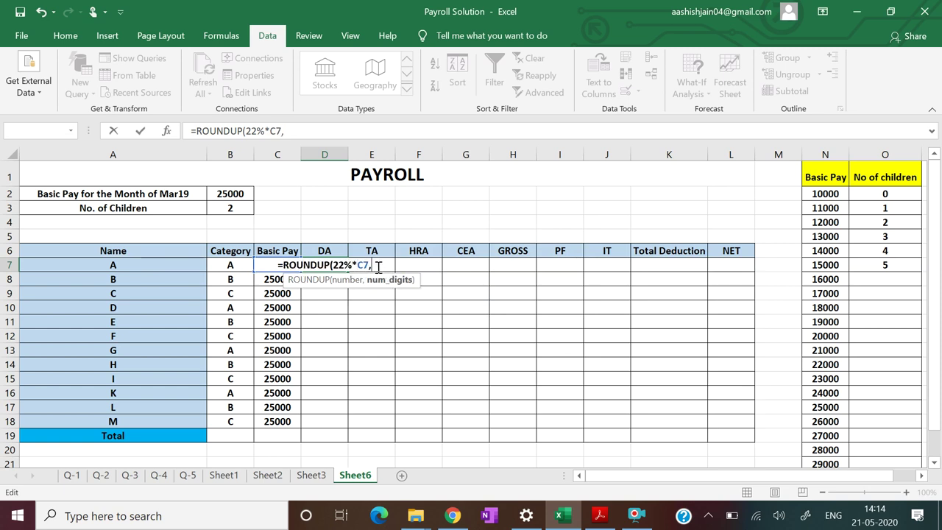
text(-1))
key(Return)
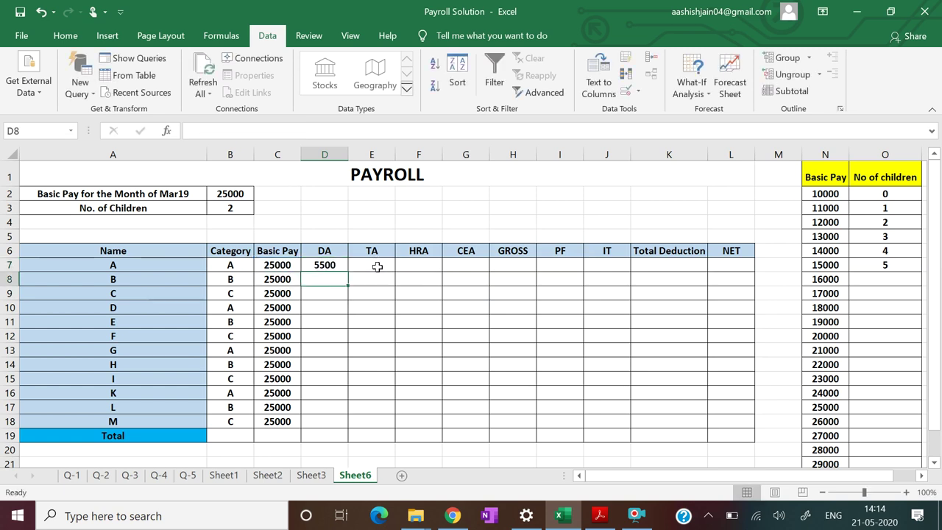
Step: Copy the DA formula from D7 down to D18 for the remaining employees
click(337, 263)
drag(347, 272, 336, 426)
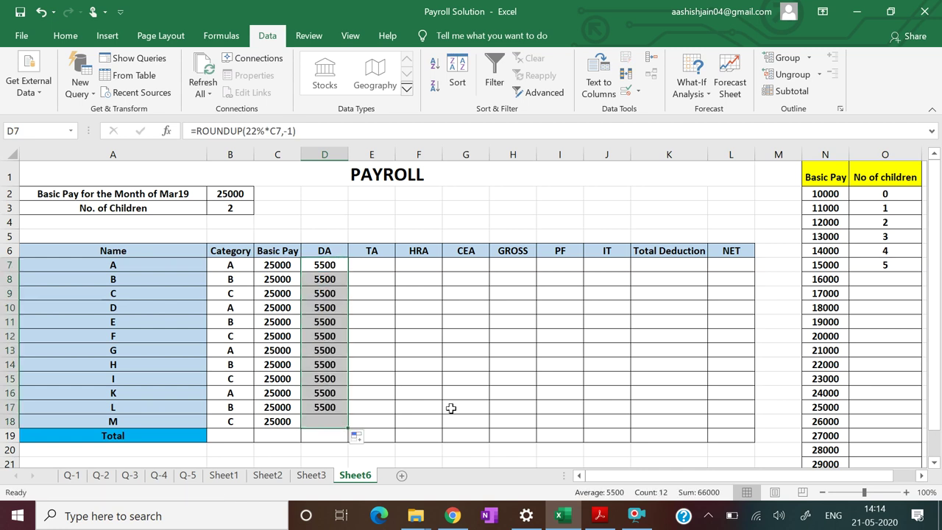
click(519, 391)
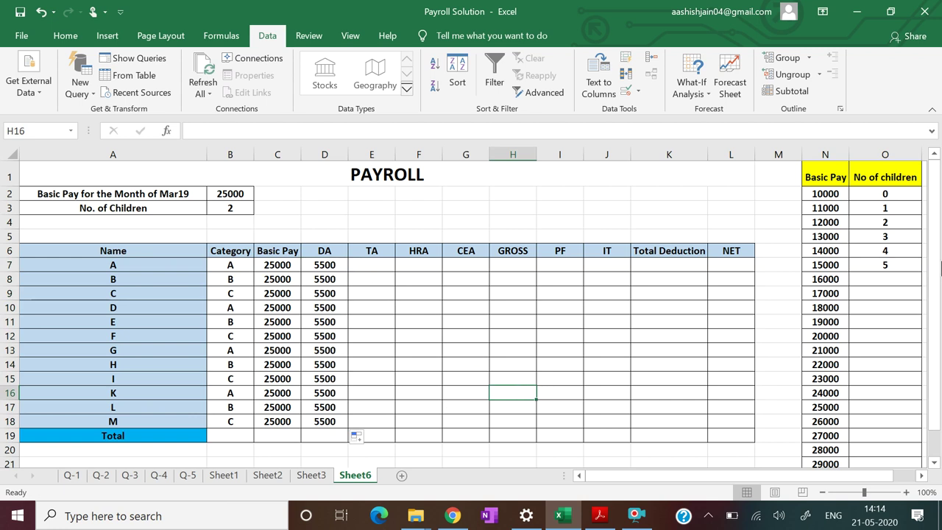
Step: Enter CATEGORY, A, B and CATEGORY in A21:A24 below the payroll table
drag(936, 276, 938, 289)
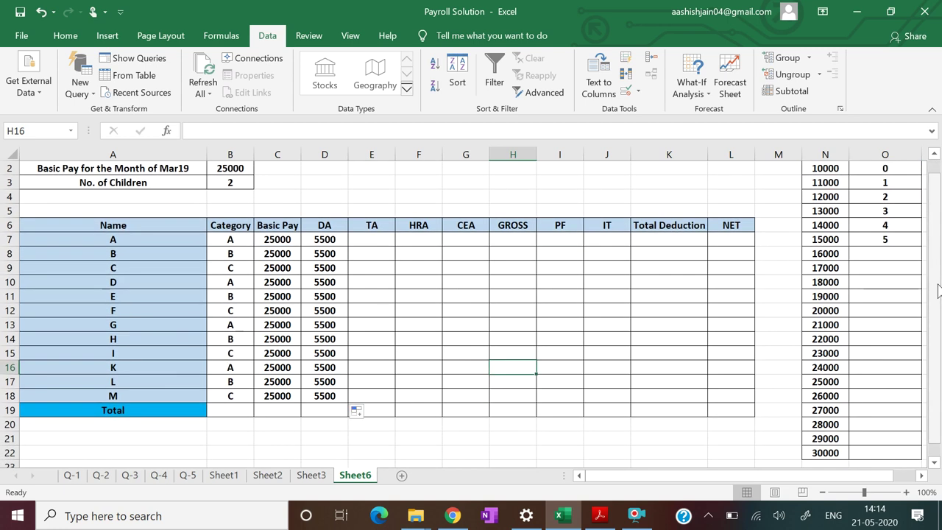
click(109, 439)
text(c)
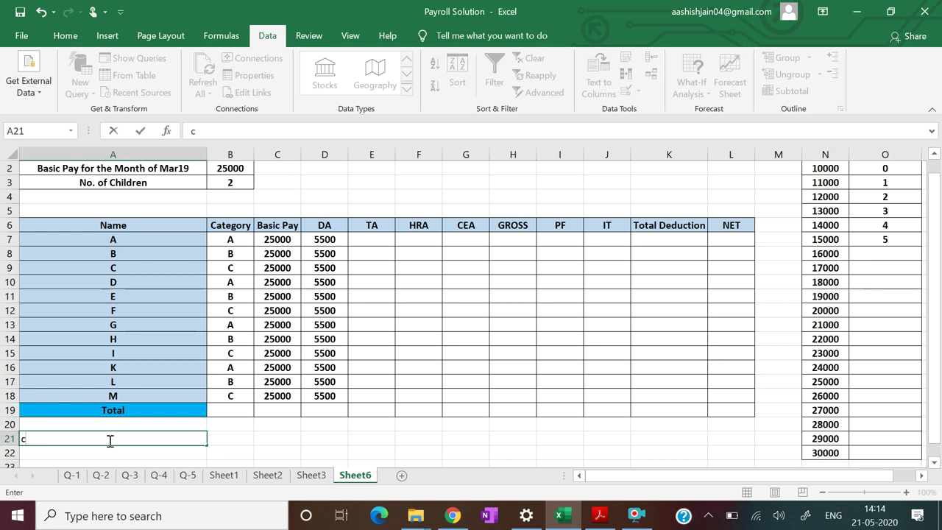
key(BackSpace)
text(CATEGORY)
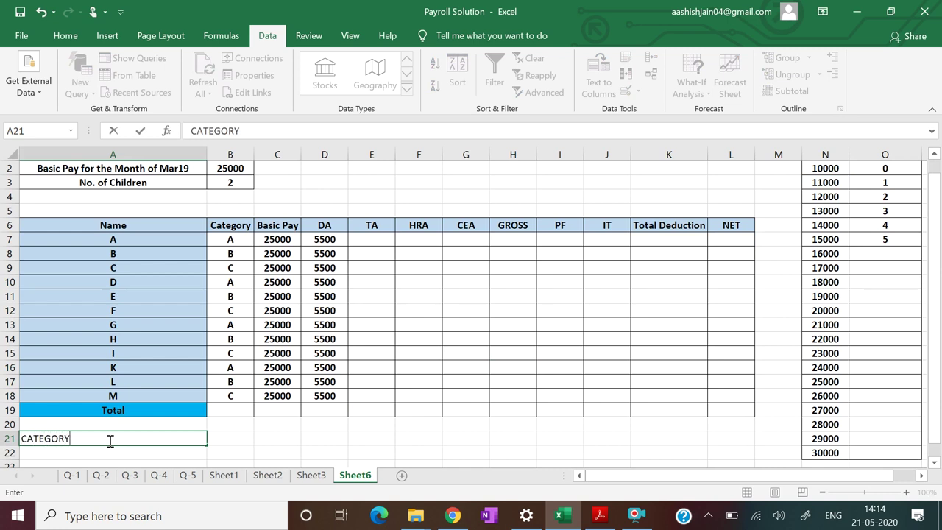
key(Return)
text(A)
key(Return)
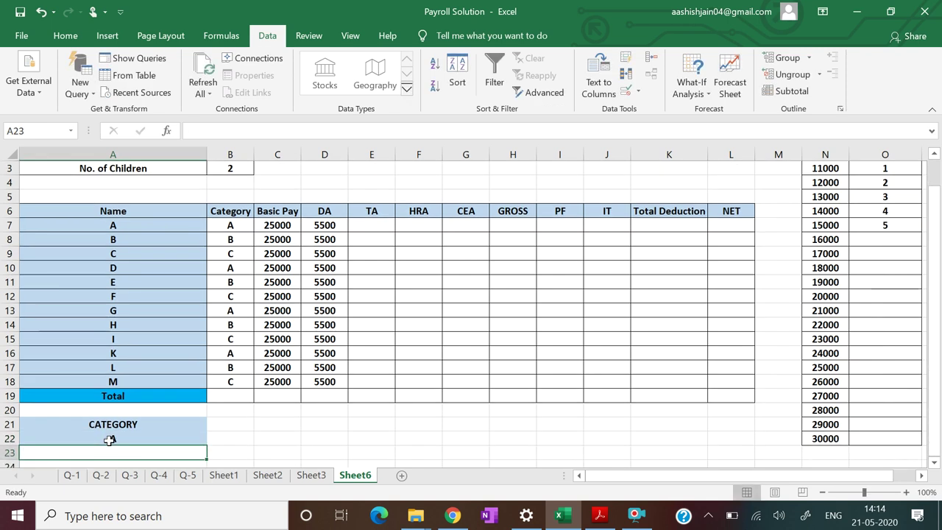
text(B)
key(Return)
text(CATEGORY)
key(Return)
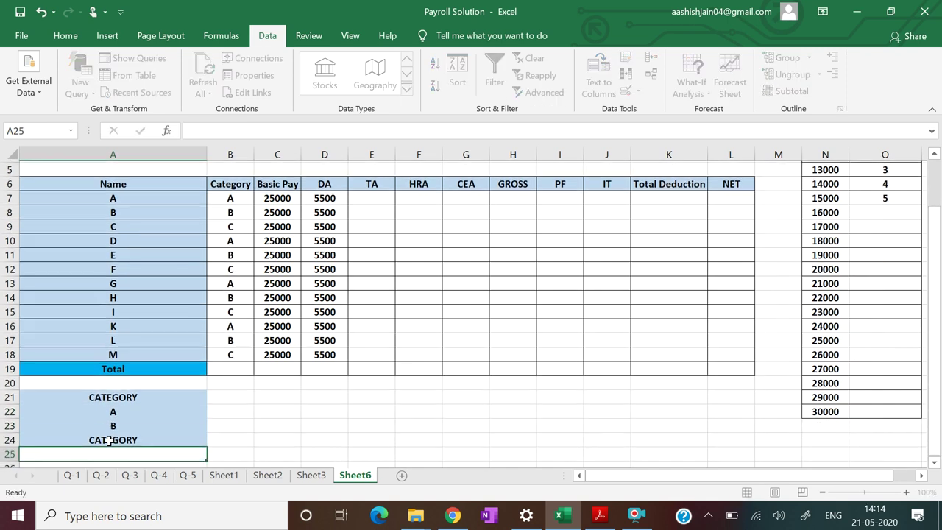
Step: Enter the headers HRA in B21 and TA in C21 beside the category list
click(228, 396)
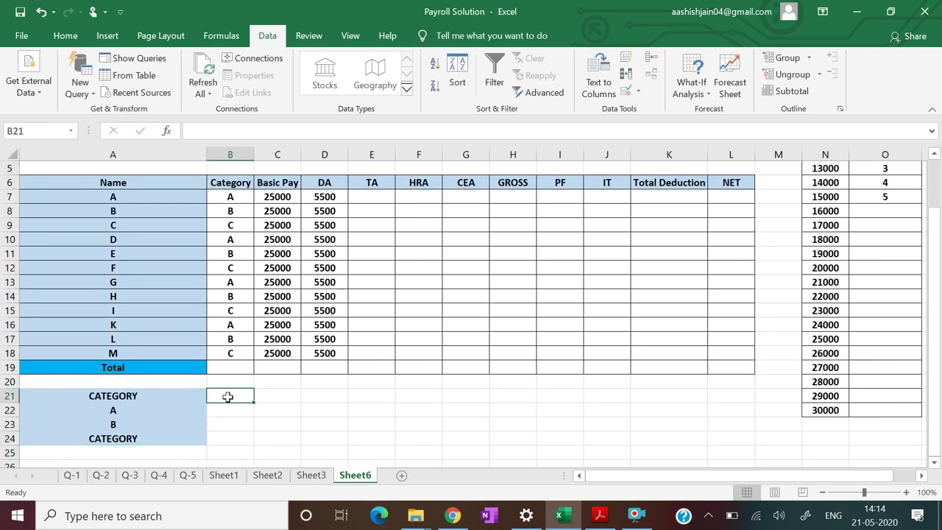
text(HRA)
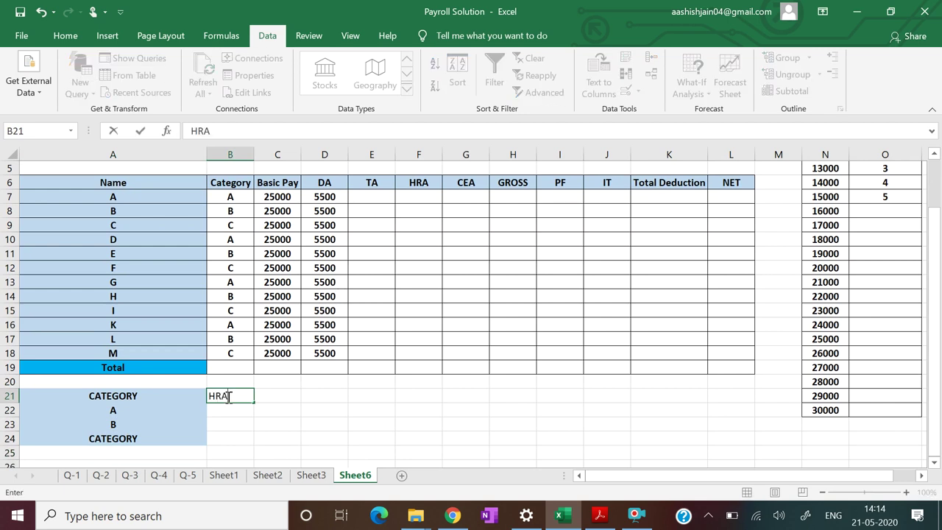
key(Tab)
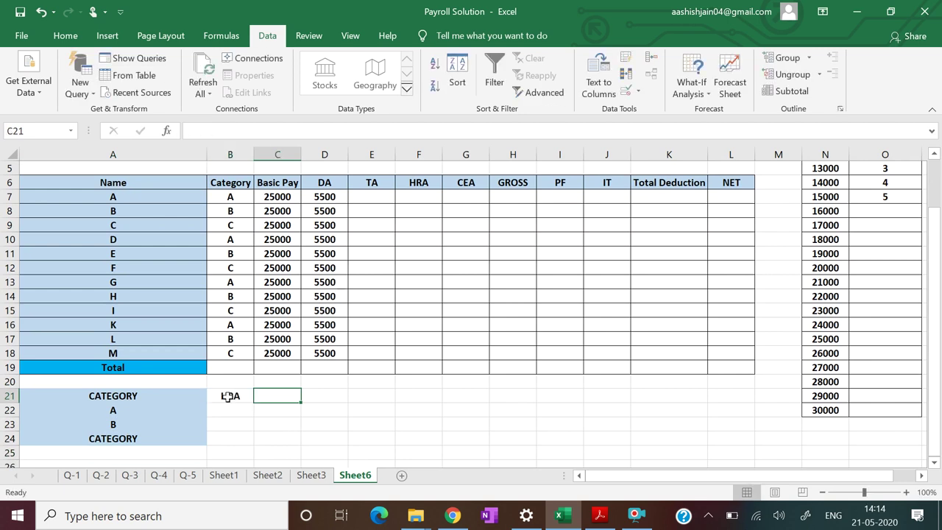
text(TA)
key(Return)
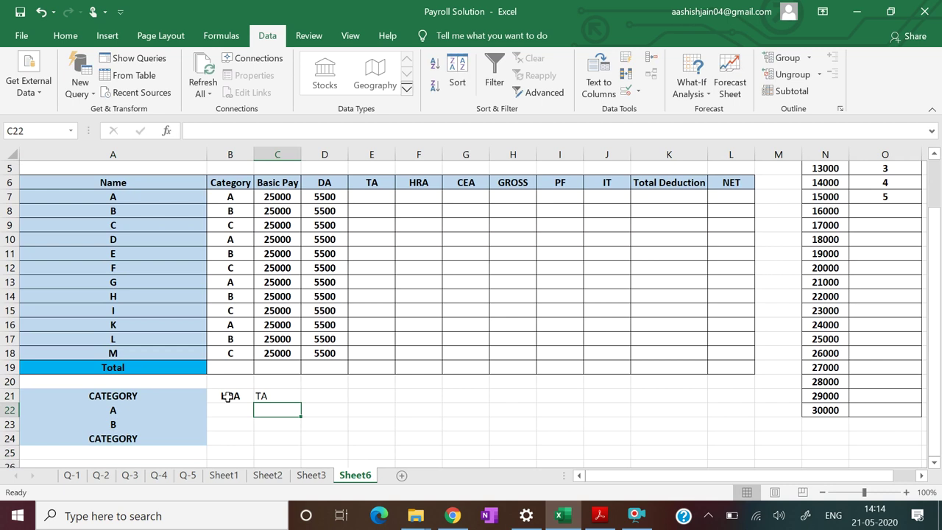
click(429, 425)
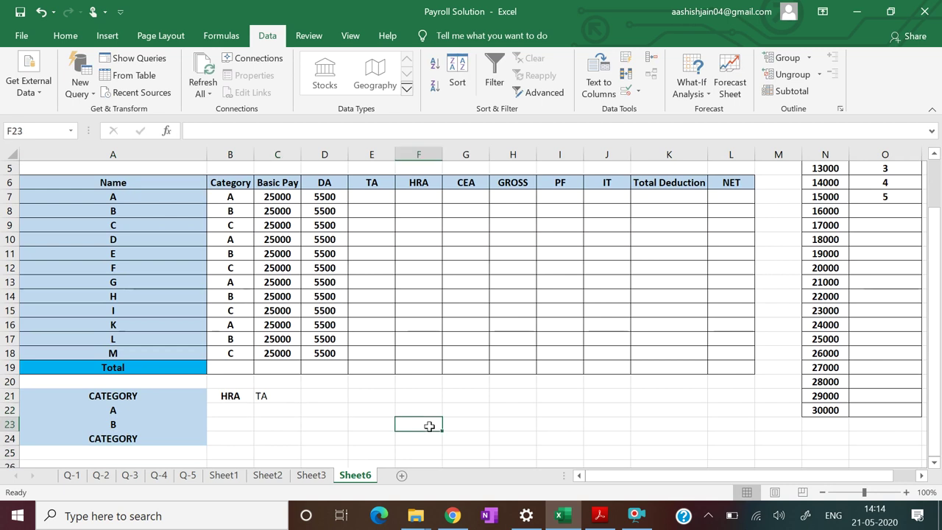
click(285, 396)
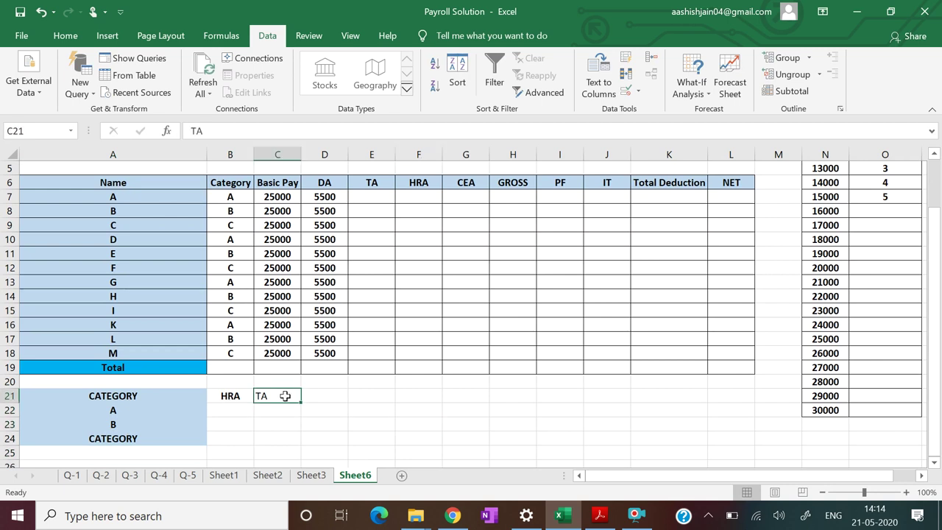
Step: Set the allowance headers of the category table to TA in B21 and HRA in C21
click(231, 396)
text(TA)
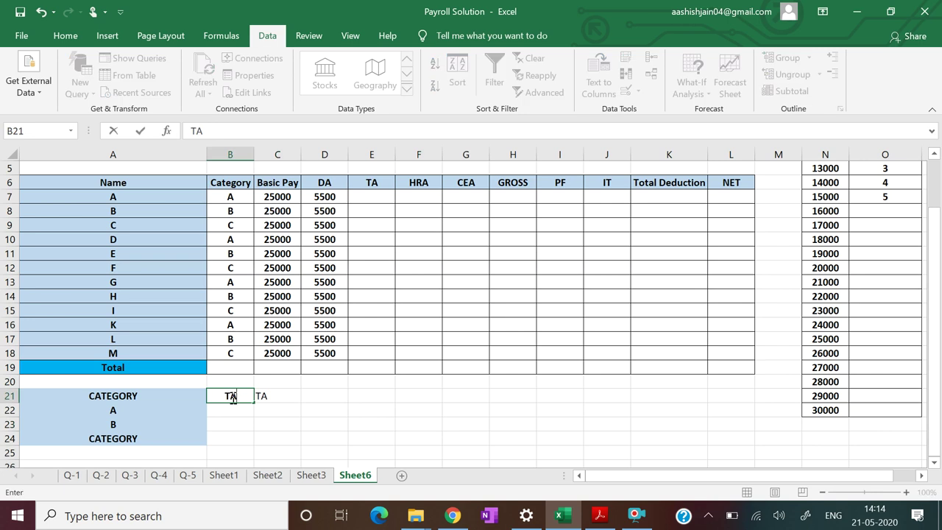
key(Return)
key(Right)
key(Up)
text(HR)
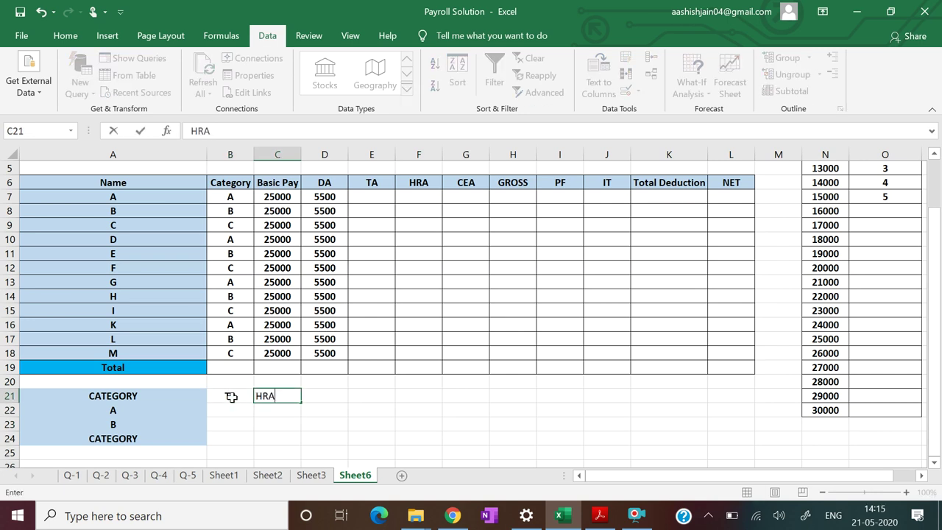
key(Return)
Step: Format B21:C24 with bold text, cell borders and centred alignment
drag(231, 396, 265, 433)
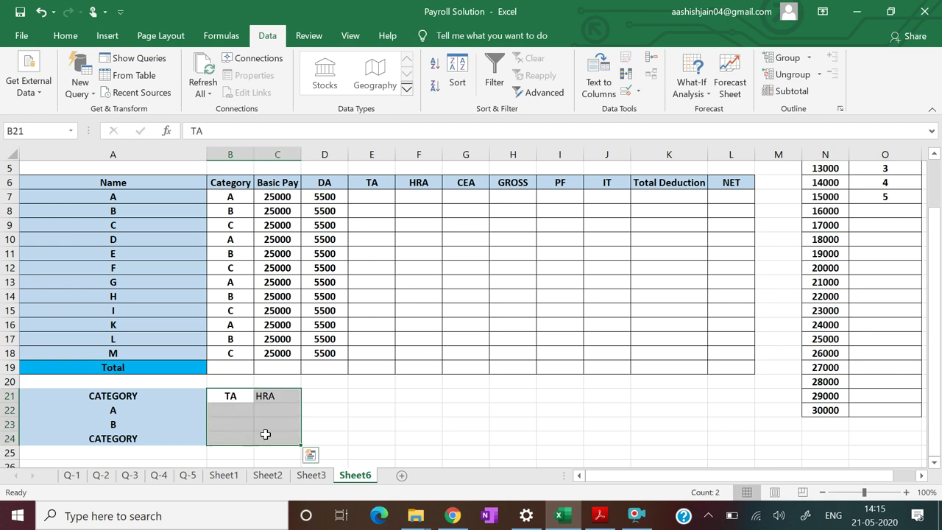
click(57, 34)
click(83, 88)
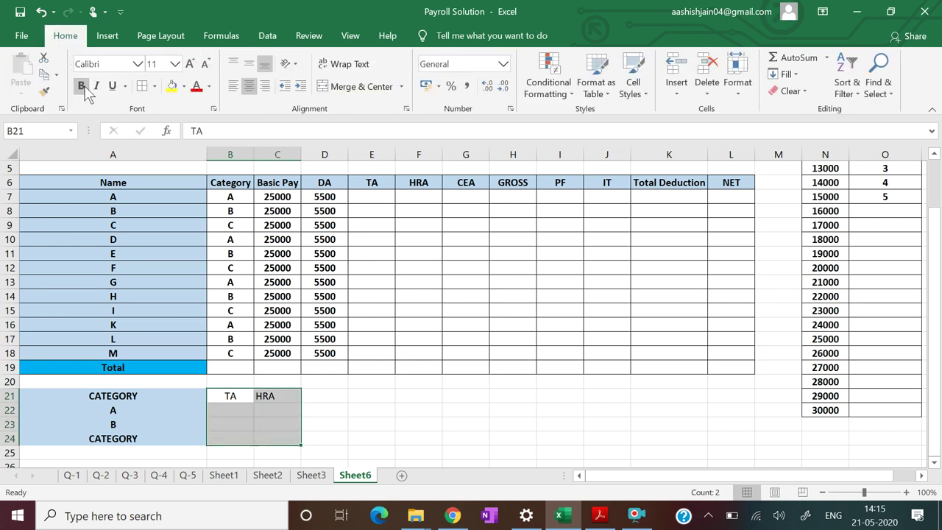
click(142, 85)
click(248, 86)
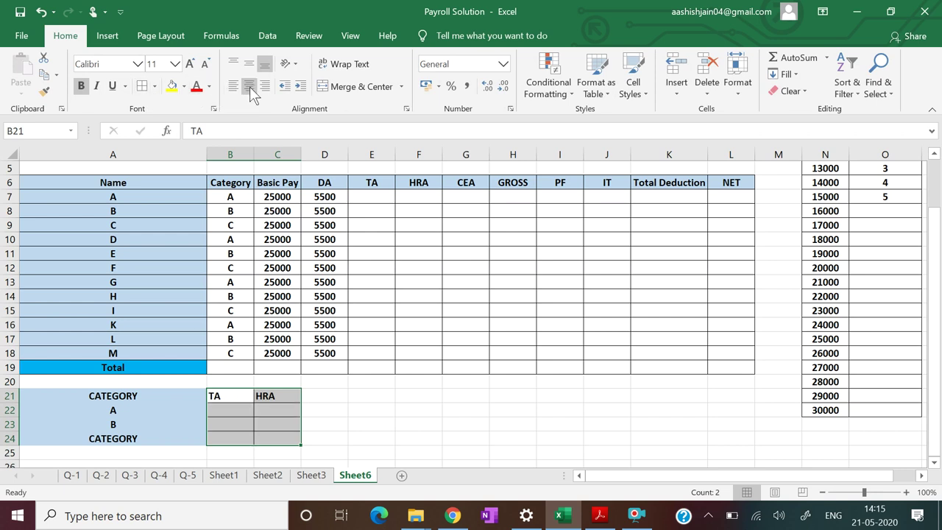
click(249, 86)
click(411, 384)
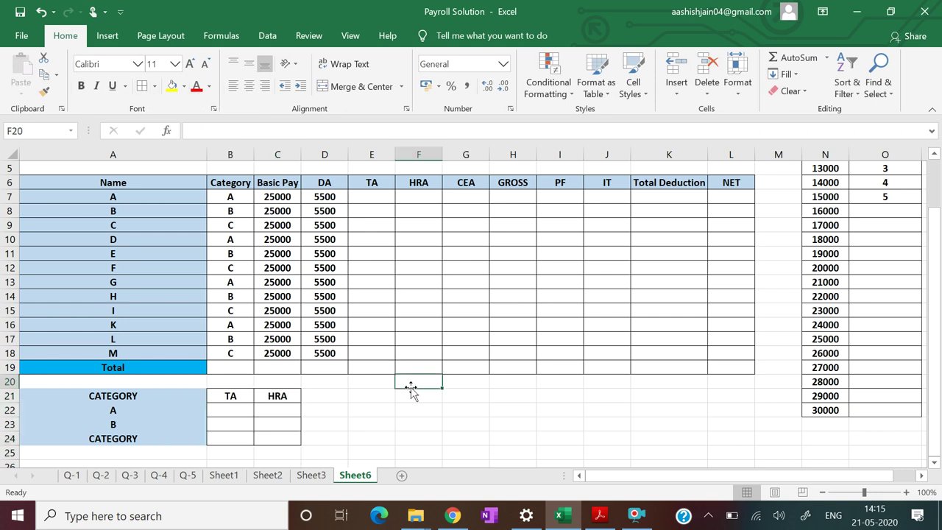
Step: Fill the category table A21:C24 with yellow
drag(182, 395, 276, 438)
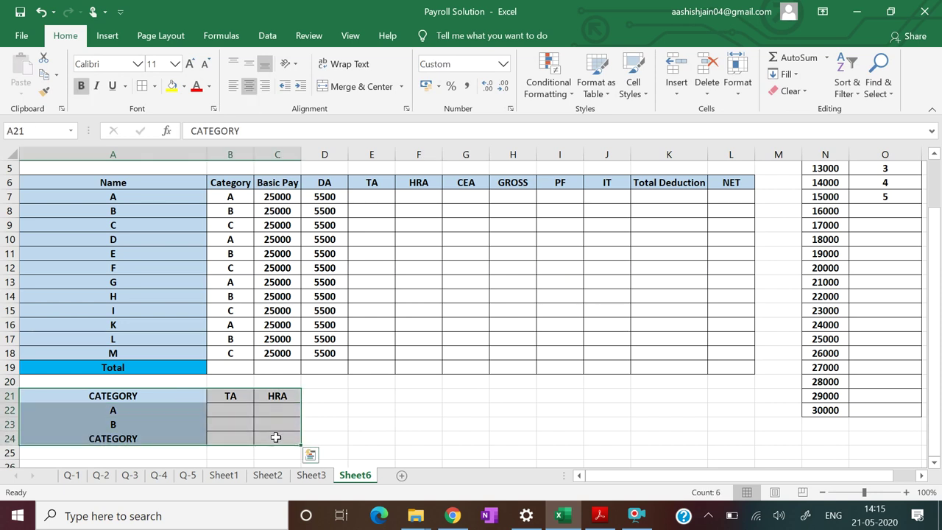
click(171, 86)
click(144, 92)
click(449, 411)
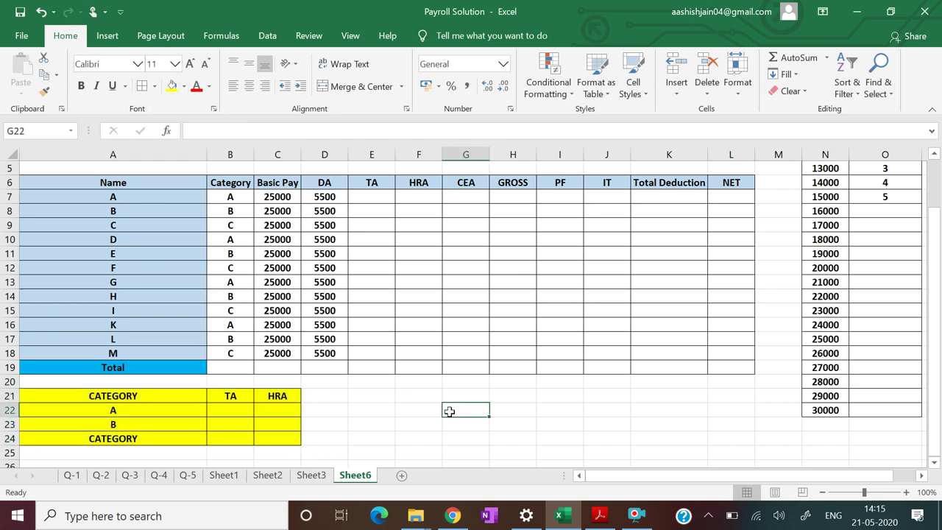
Step: Check the category-wise TA amounts of question 5 in the payroll questions PDF and return to the Excel workbook
click(599, 515)
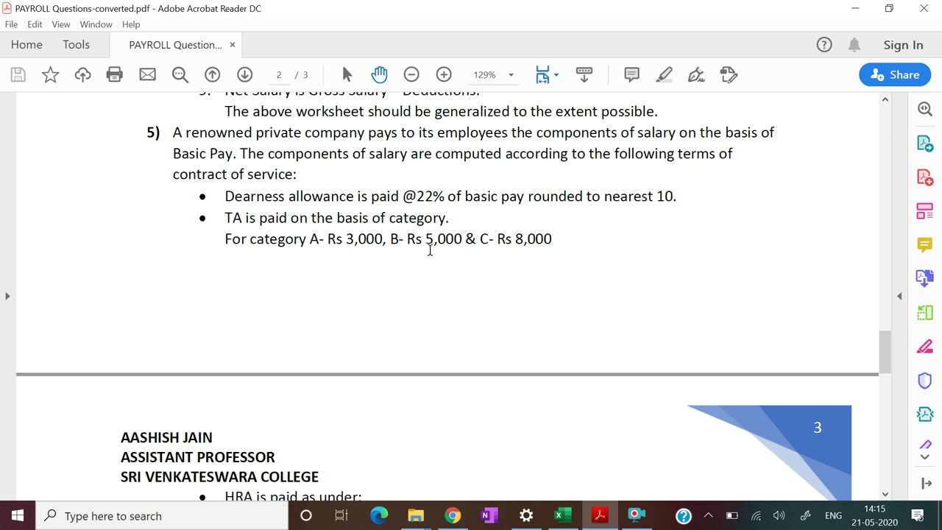
click(563, 515)
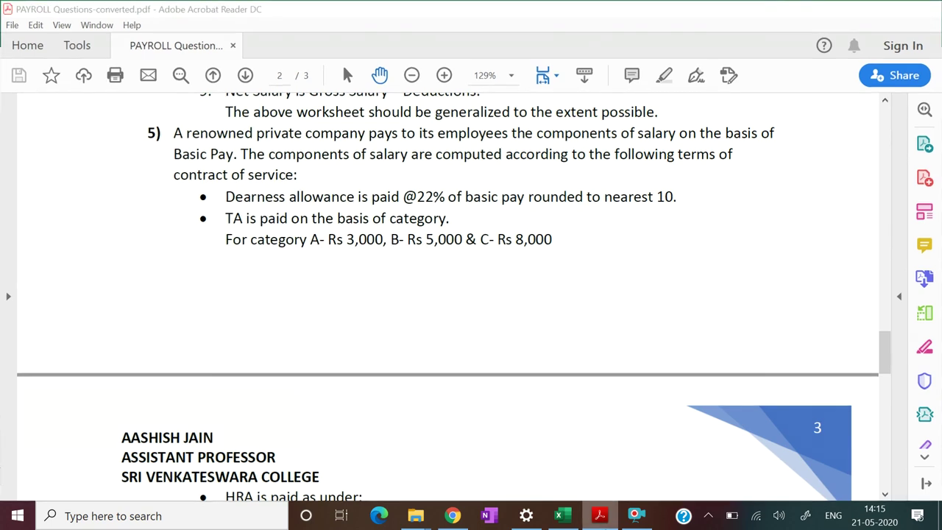
click(223, 412)
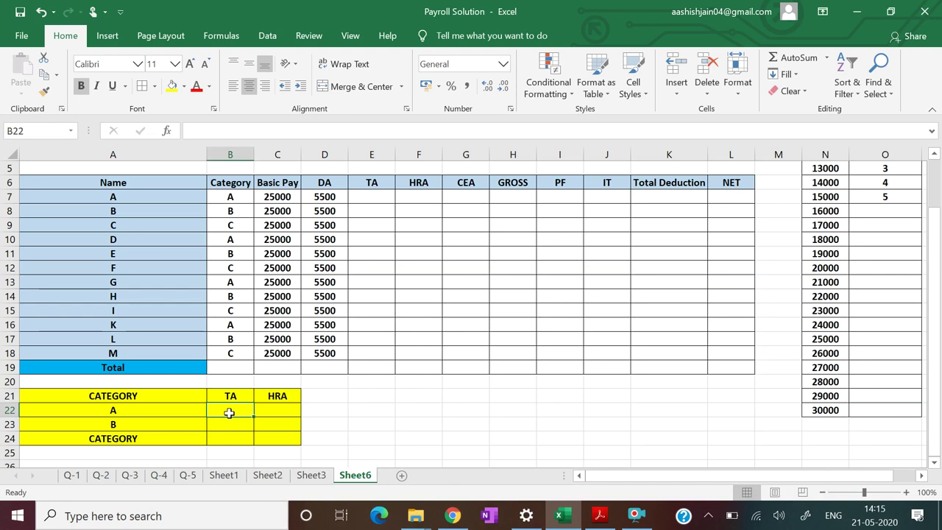
Step: Try to correct the last category label in A24 by clearing and re-entering it
click(173, 438)
double_click(172, 439)
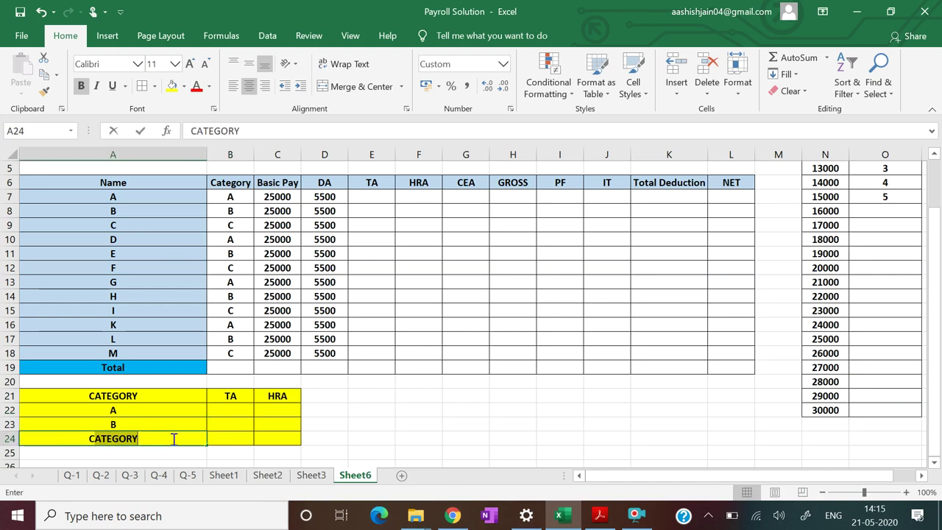
key(Return)
click(172, 438)
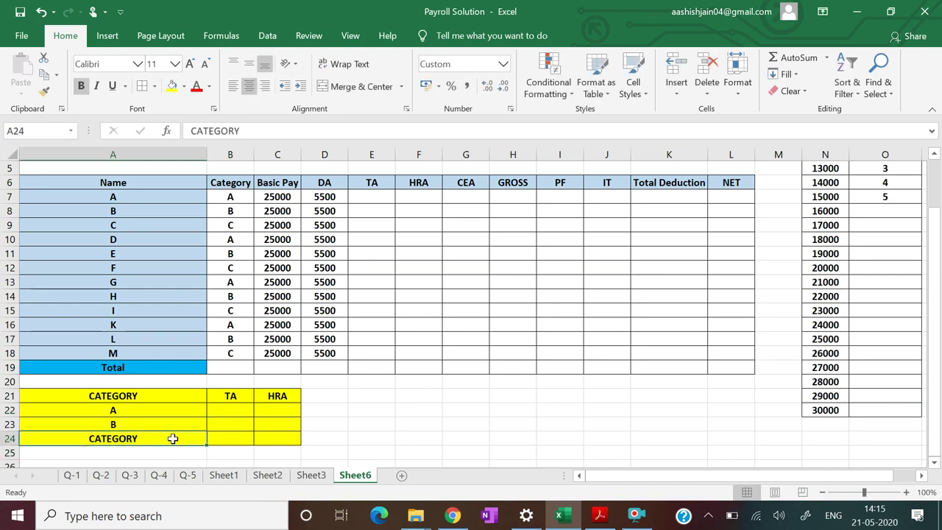
double_click(172, 439)
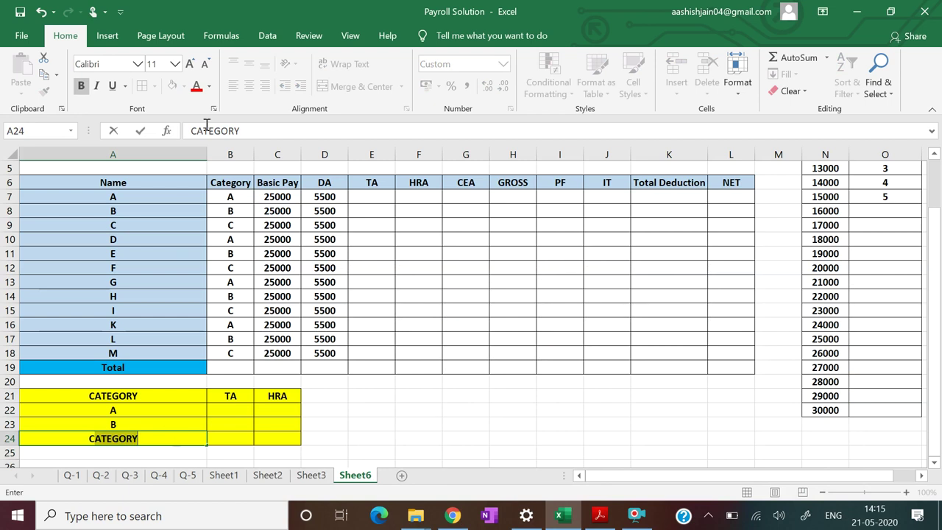
click(244, 130)
key(BackSpace)
key(BackSpace)
key(BackSpace)
key(BackSpace)
key(BackSpace)
key(BackSpace)
key(BackSpace)
key(BackSpace)
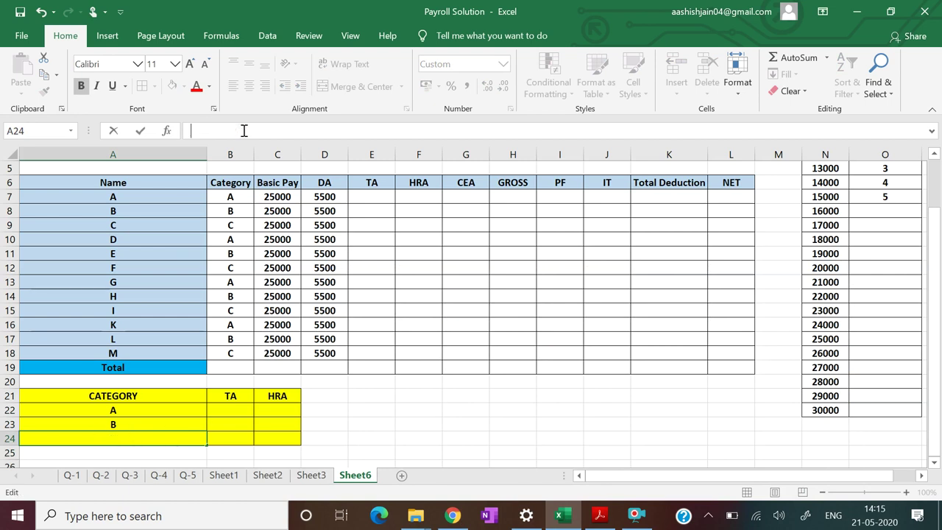
text(CATEGORY)
key(Return)
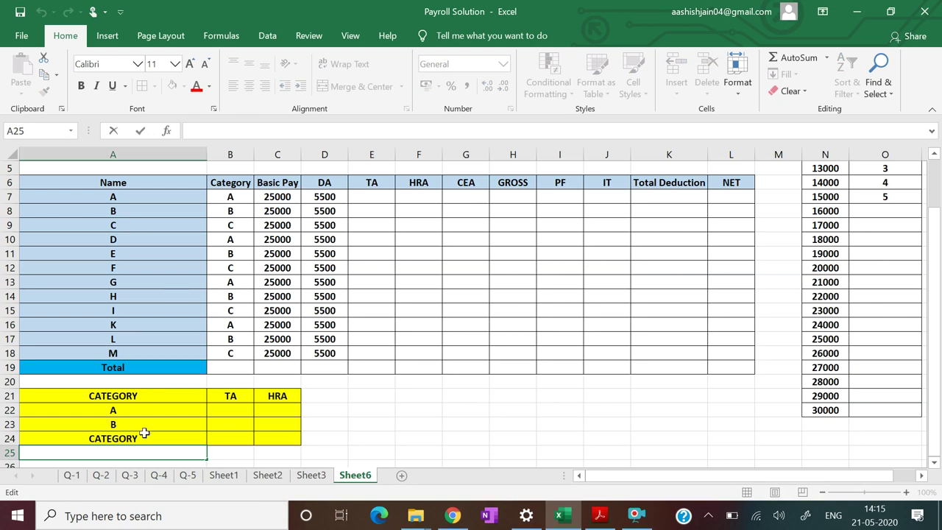
Step: Shorten the label in A24 to C for the third category
click(145, 438)
click(242, 131)
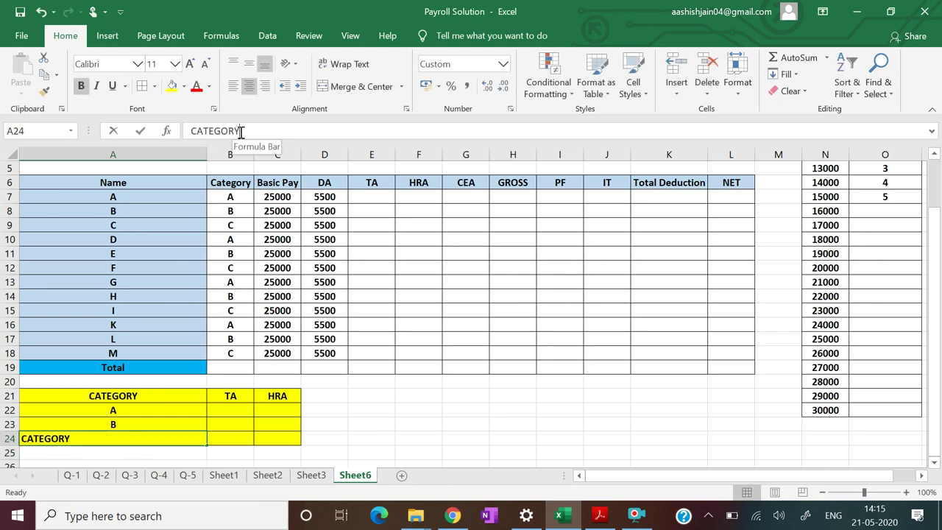
key(BackSpace)
key(BackSpace)
key(BackSpace)
key(BackSpace)
key(BackSpace)
key(BackSpace)
key(BackSpace)
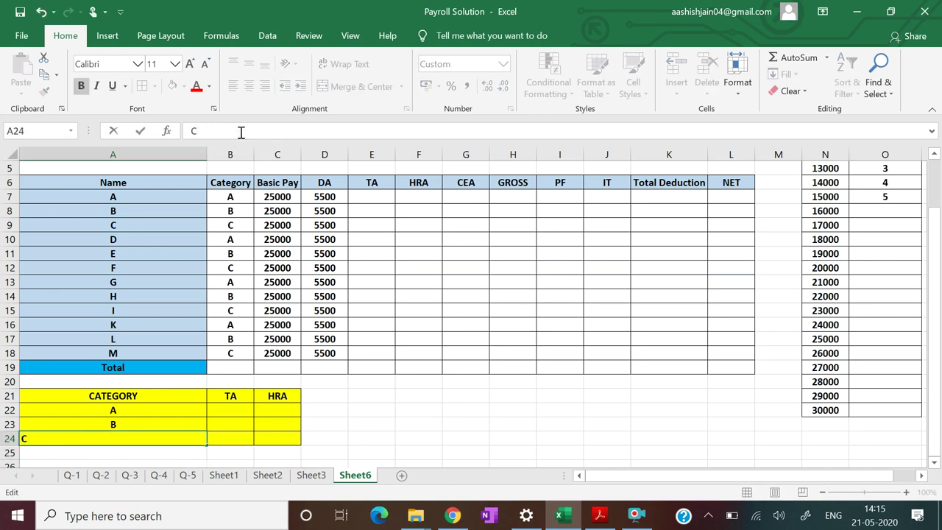
key(Return)
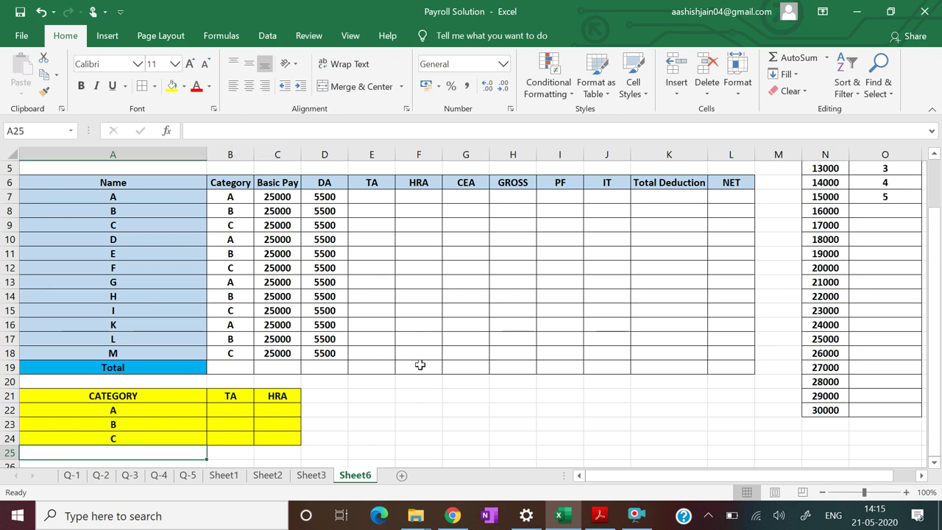
Step: Enter the TA amounts 3000, 5000 and 8000 in B22:B24 for categories A, B and C
click(235, 409)
text(3000)
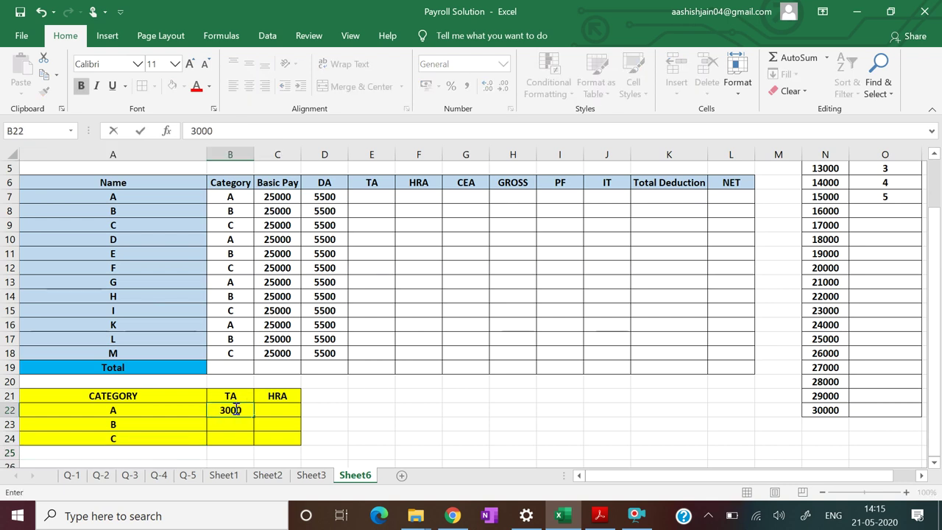
key(Return)
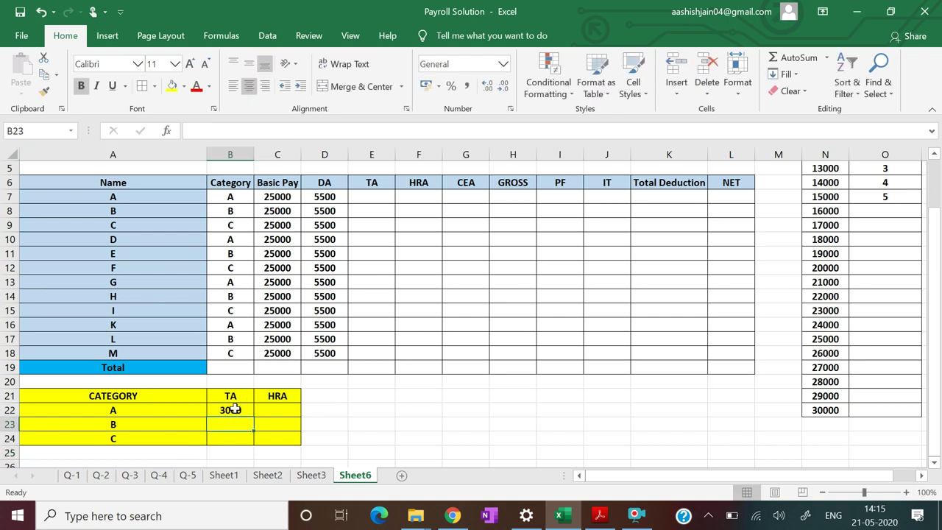
text(5000)
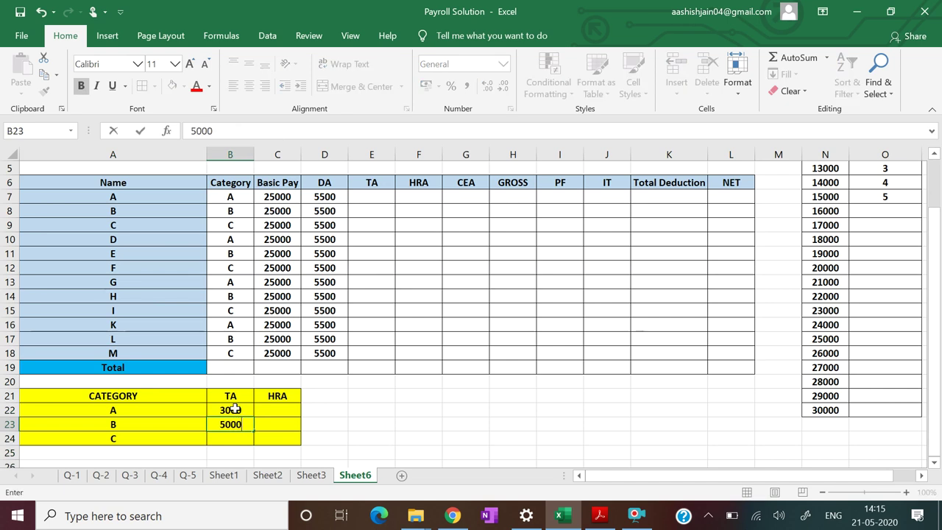
key(Return)
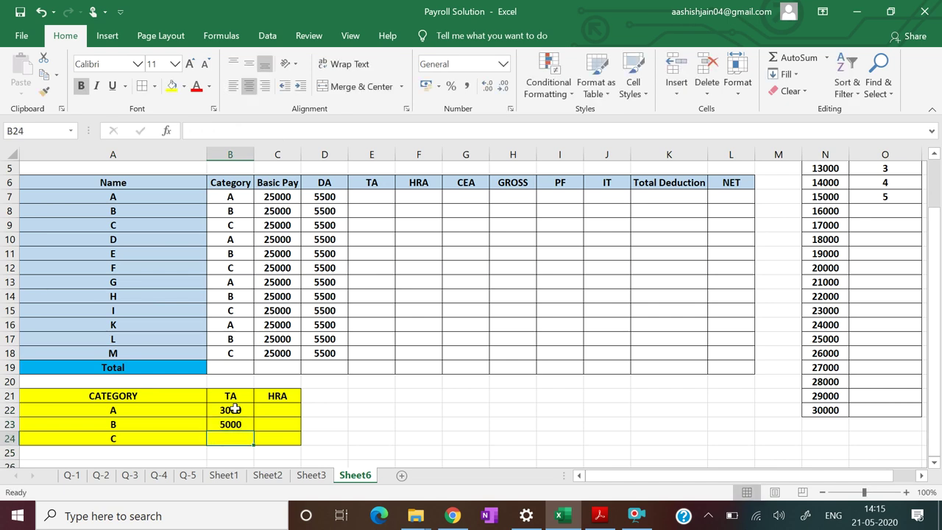
text(8000)
key(Return)
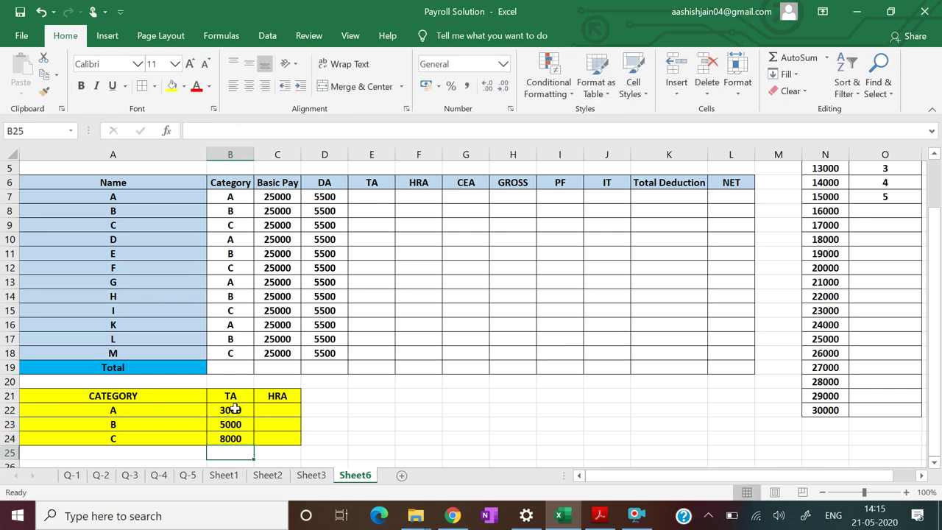
Step: Build a VLOOKUP in E7 for the TA, using B7 as lookup value, A22:C24 as table array and column index 2
click(366, 196)
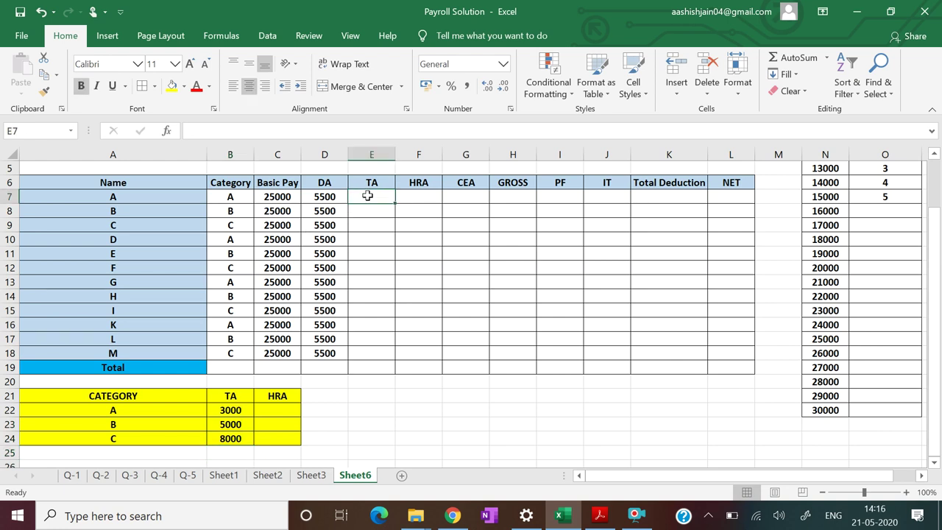
text(=VL)
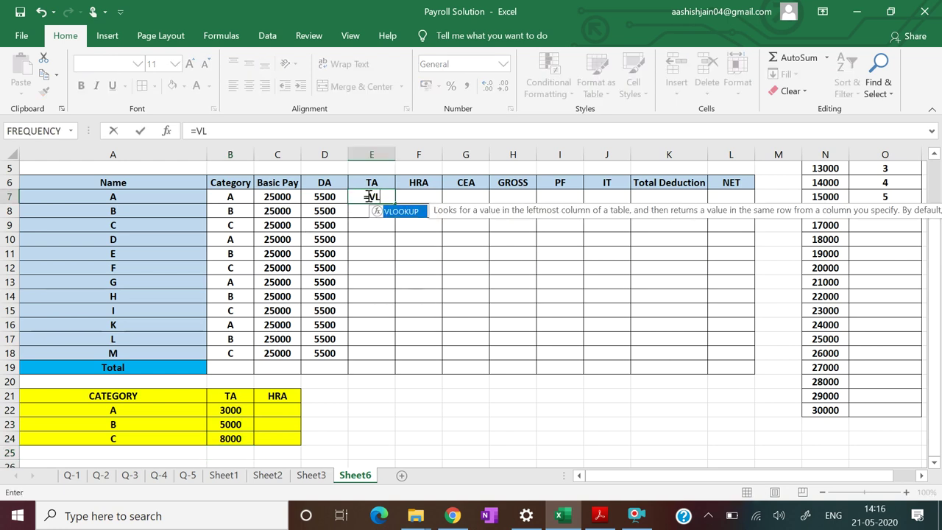
text(OOKUP)
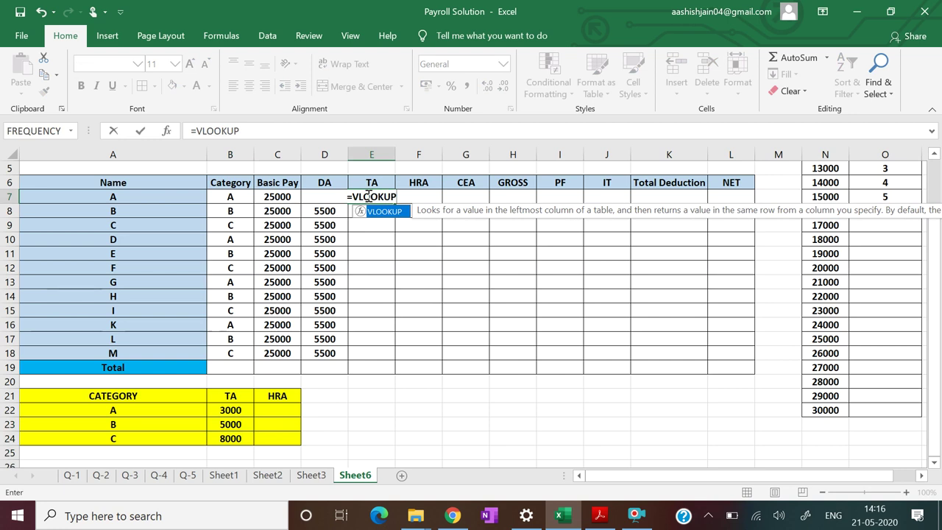
text(()
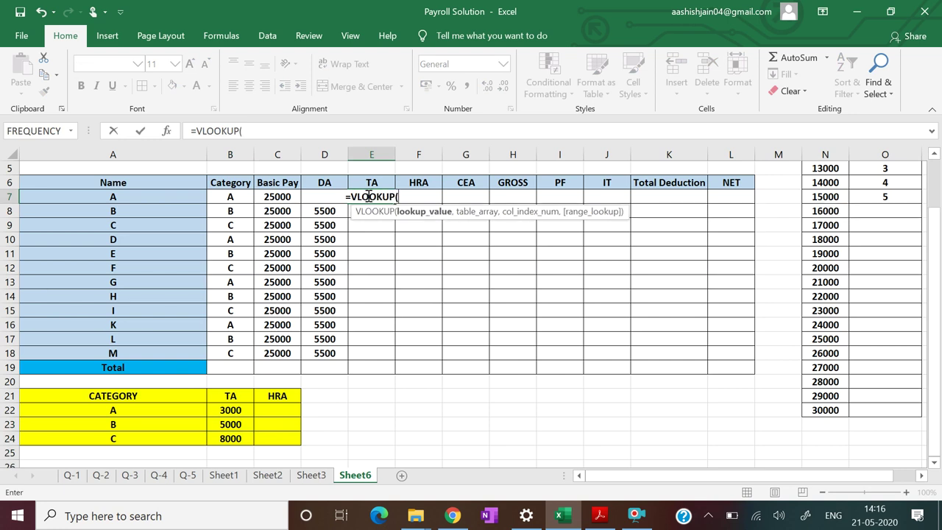
click(169, 135)
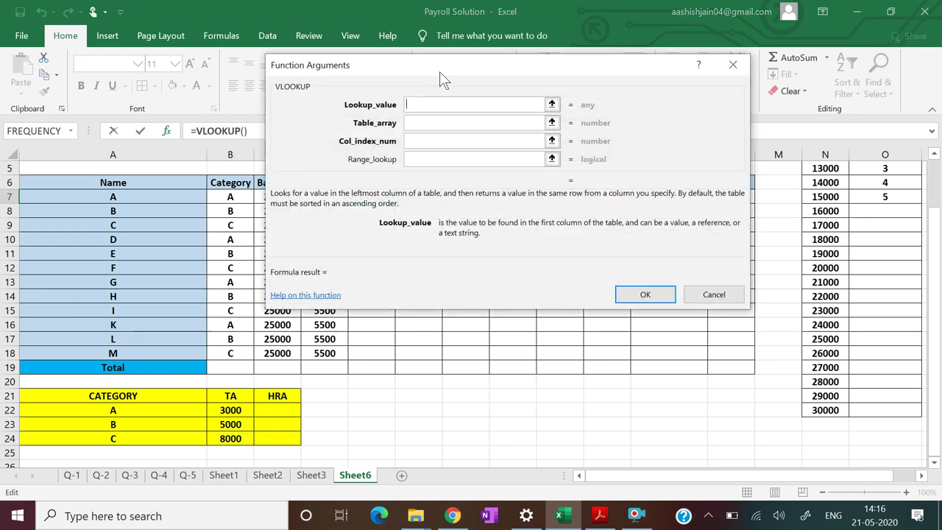
drag(441, 78, 527, 77)
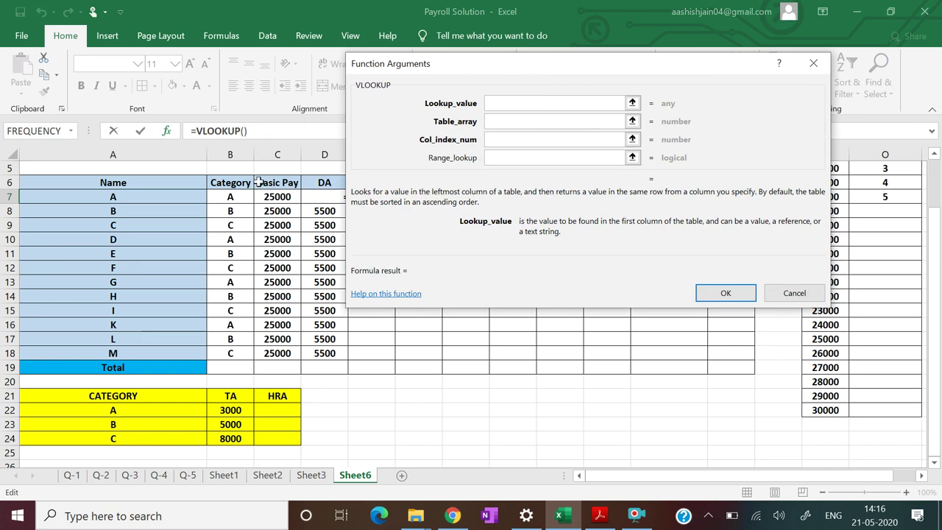
click(227, 196)
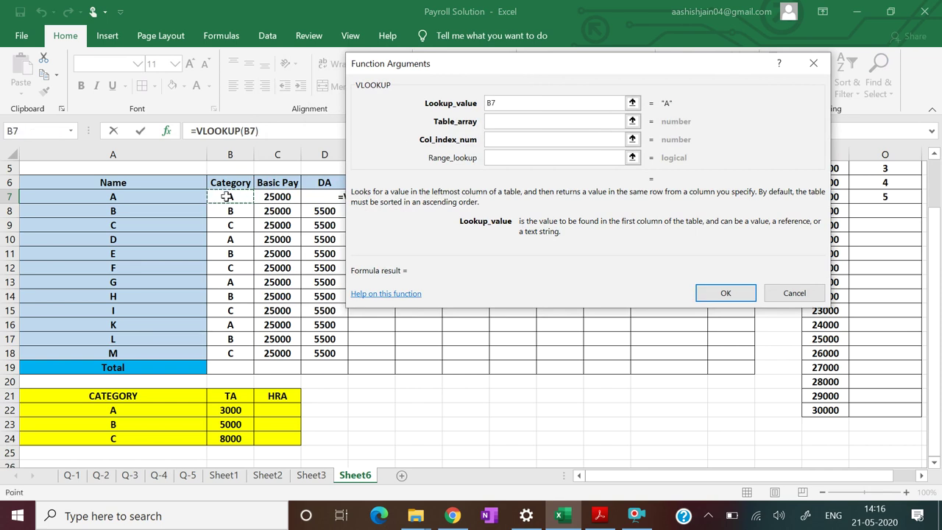
click(500, 123)
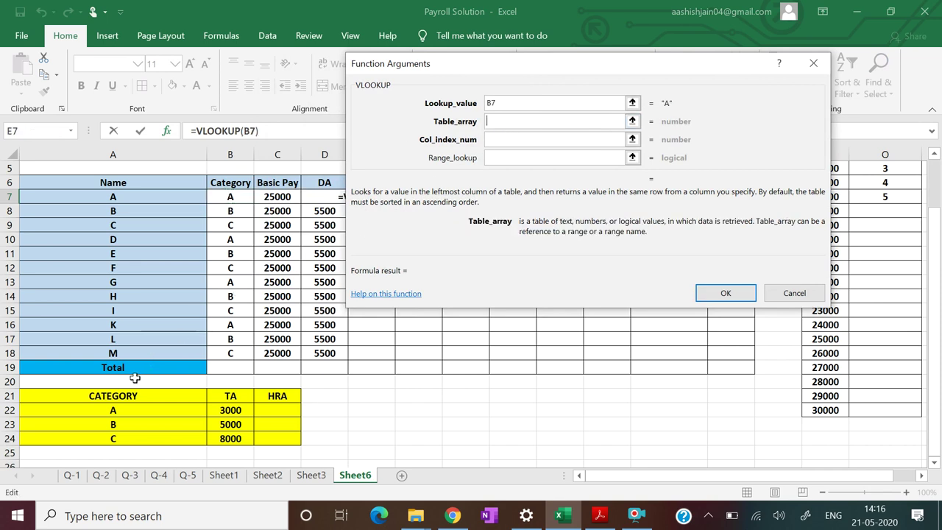
drag(112, 409, 261, 437)
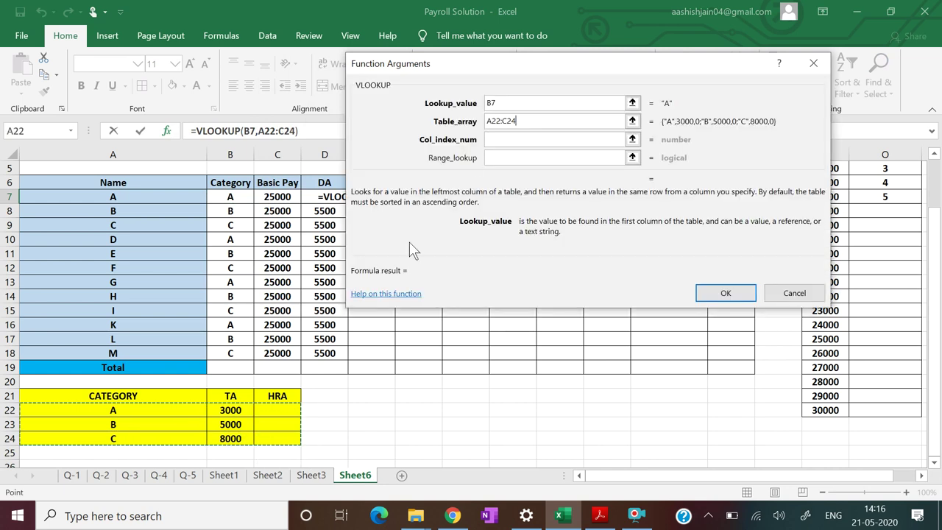
click(496, 140)
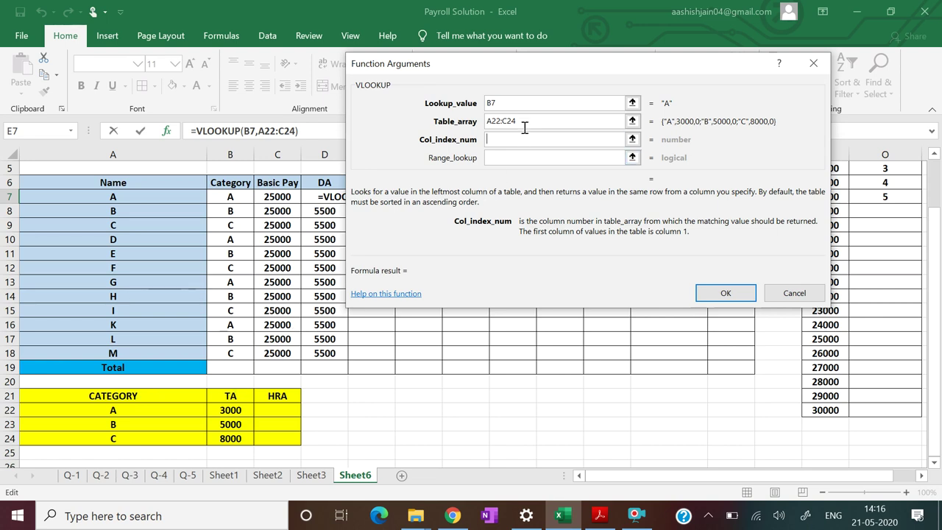
text(2)
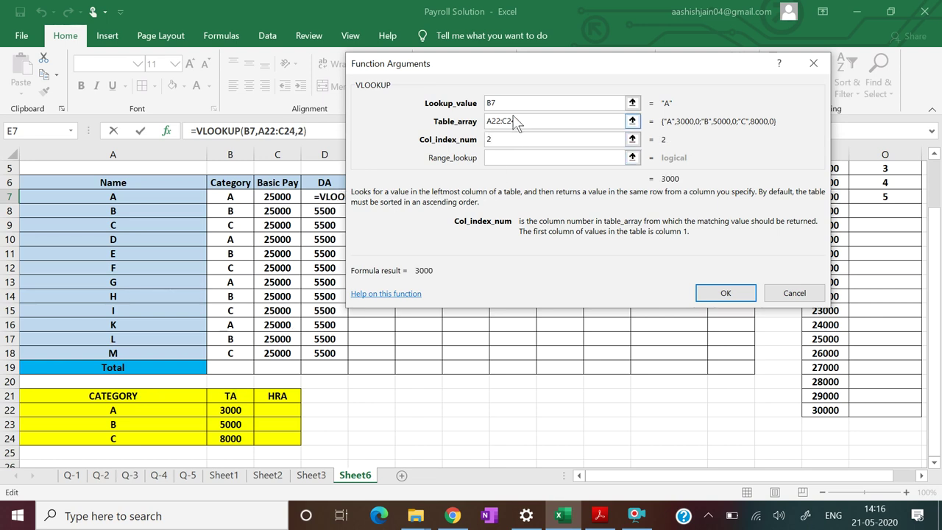
Step: Make the lookup value $B7 and the table array $A$22:$C$24 in the TA formula, and accept the function arguments
click(509, 104)
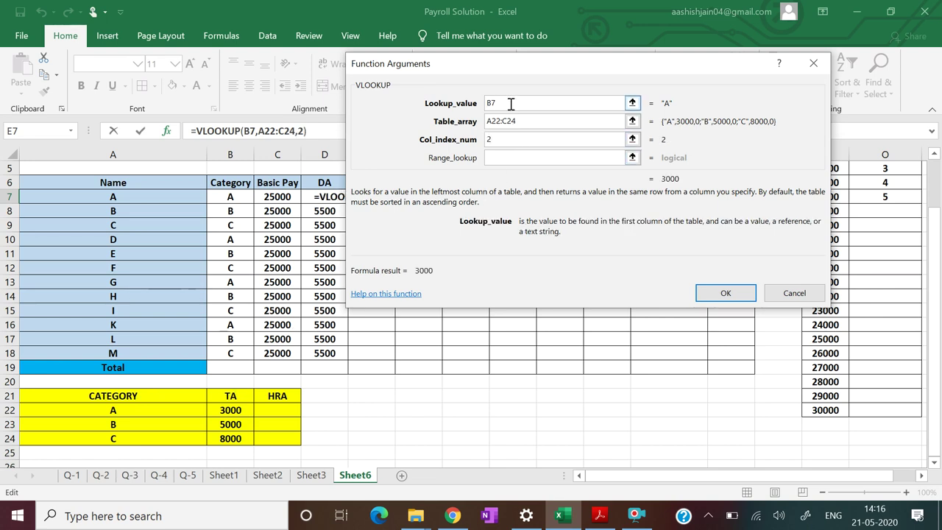
text($)
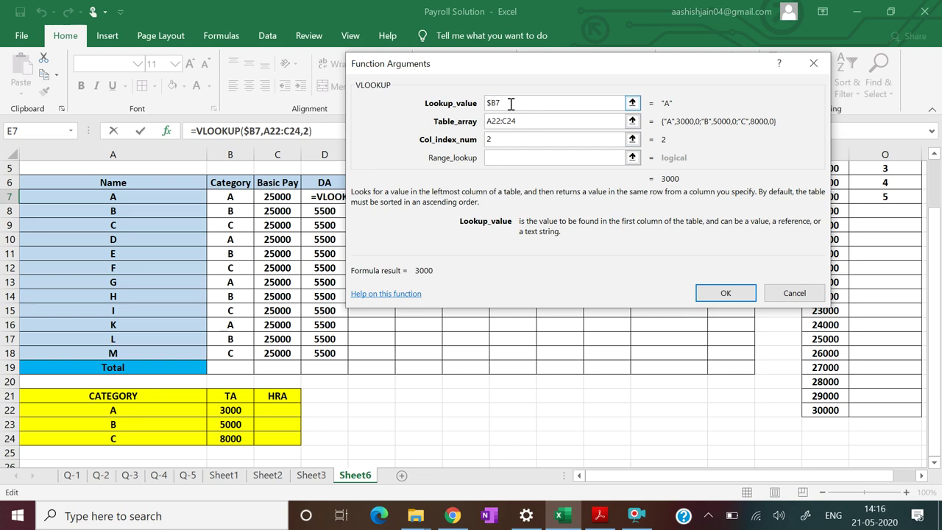
click(520, 122)
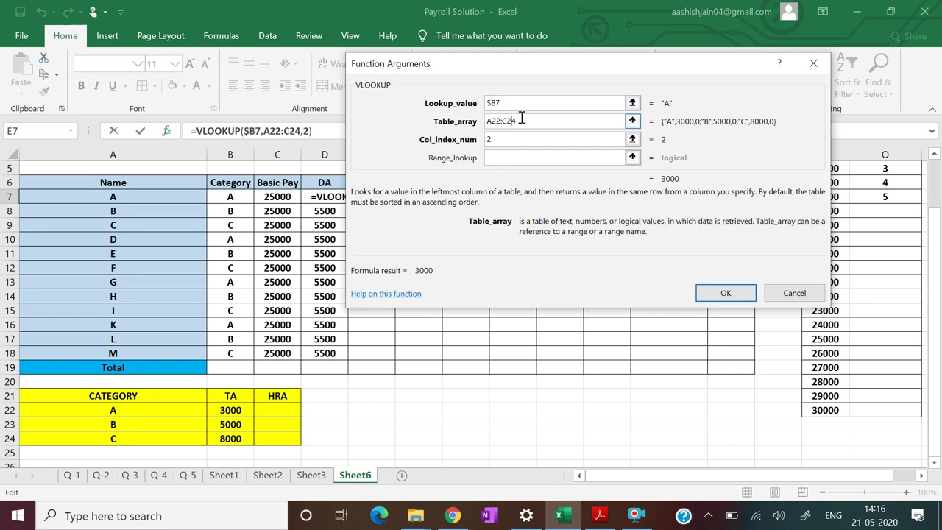
key(Home)
text($)
key(Right)
text($)
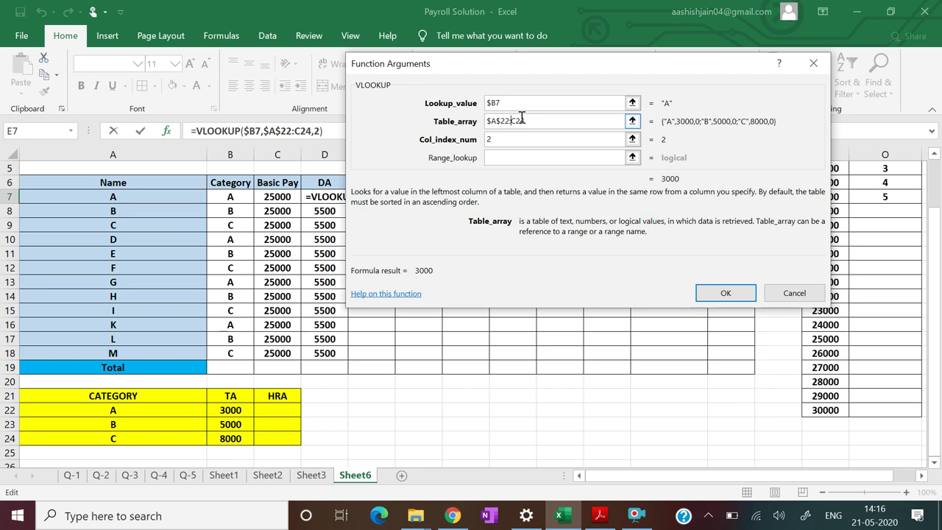
key(Right)
key(Right)
key(Right)
text($)
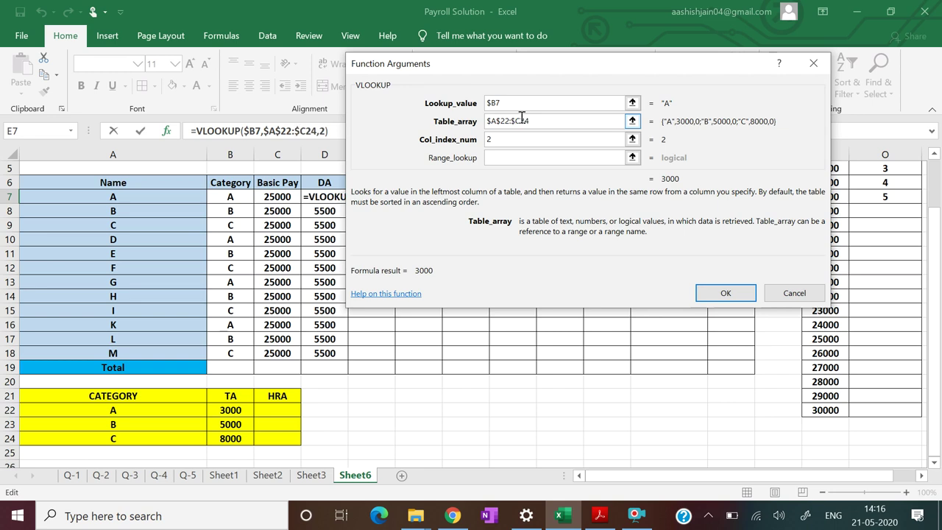
key(Right)
text($)
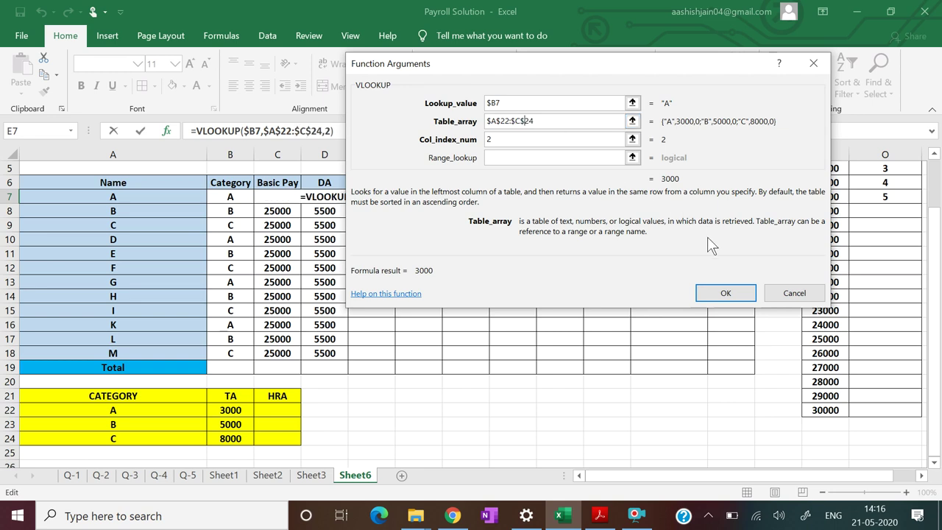
click(720, 289)
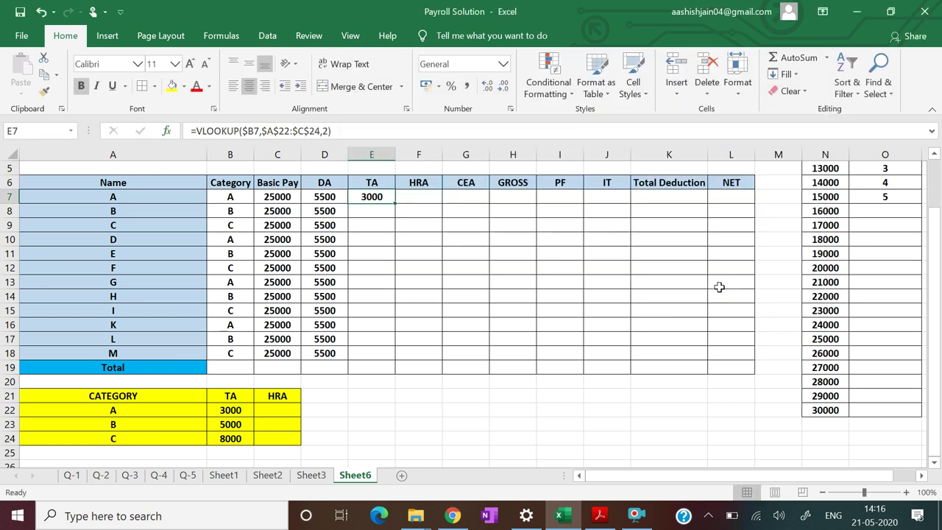
Step: Fill the TA lookup formula from E7 down to E18 for all employees
drag(391, 200, 394, 363)
click(381, 201)
click(532, 423)
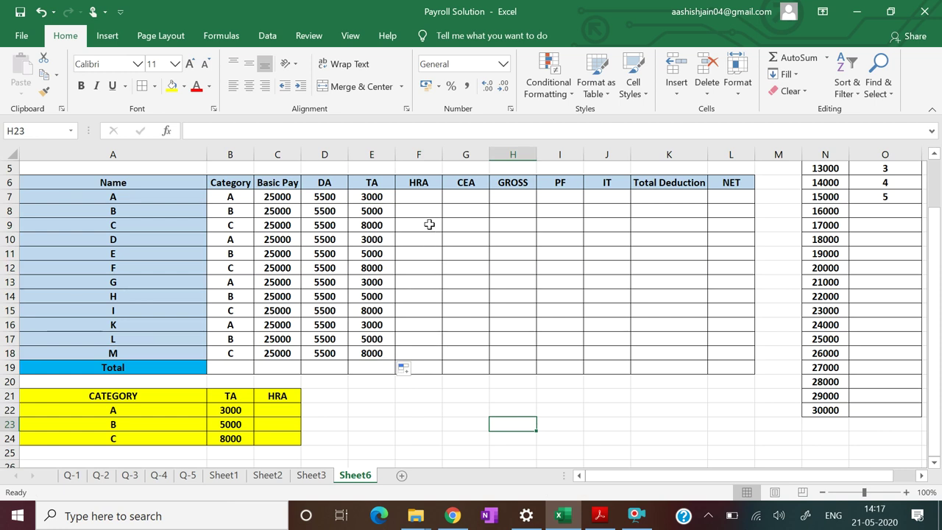
Step: Check the category-wise HRA percentages and the HRA limit in the payroll questions PDF and return to the Excel workbook
click(598, 519)
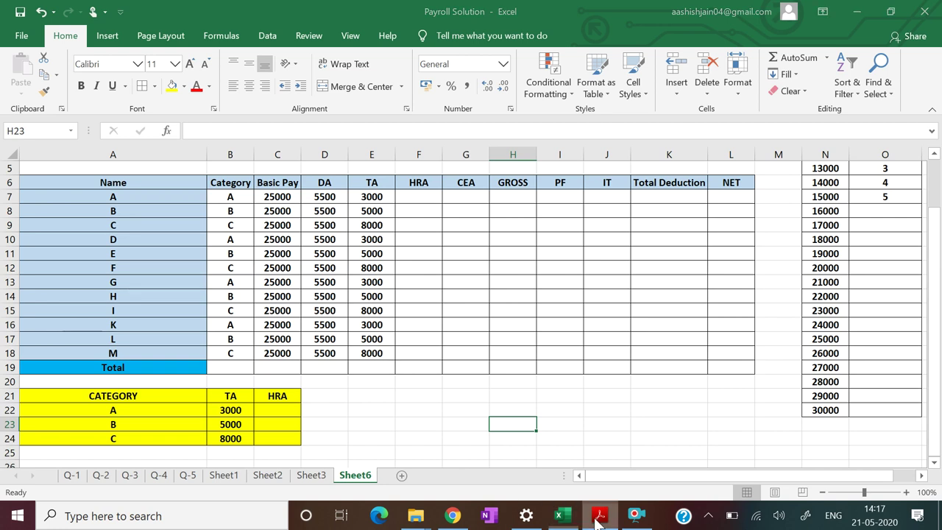
drag(885, 352, 887, 377)
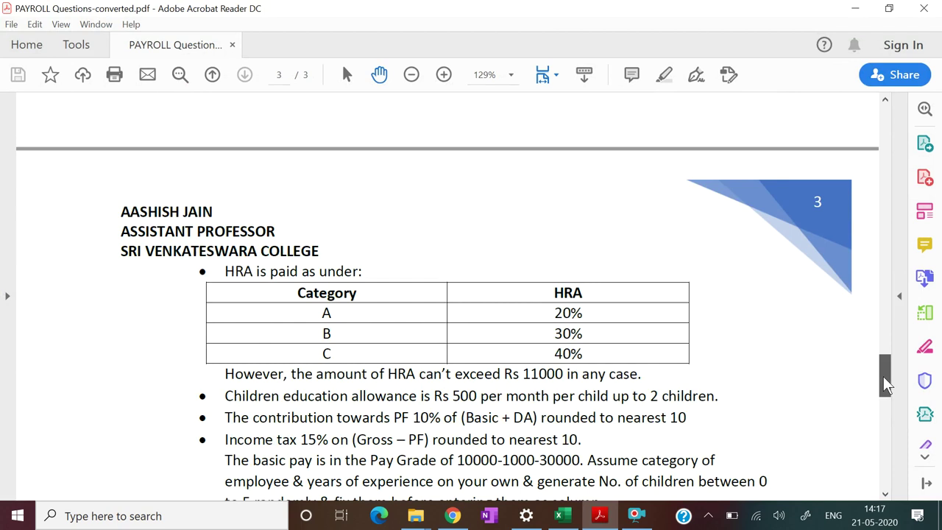
scroll(886, 379, up, 1)
mouse_move(887, 379)
mouse_down()
mouse_move(885, 358)
mouse_move(887, 392)
mouse_up()
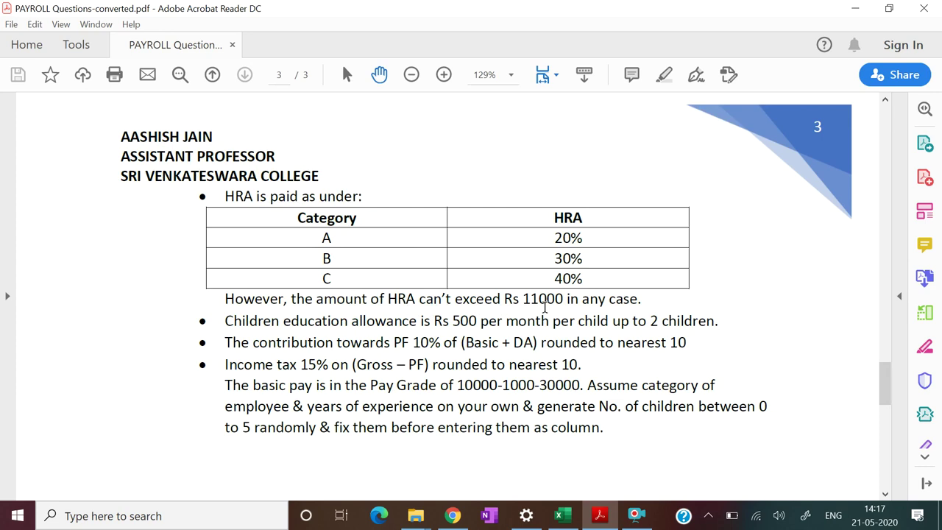
click(599, 516)
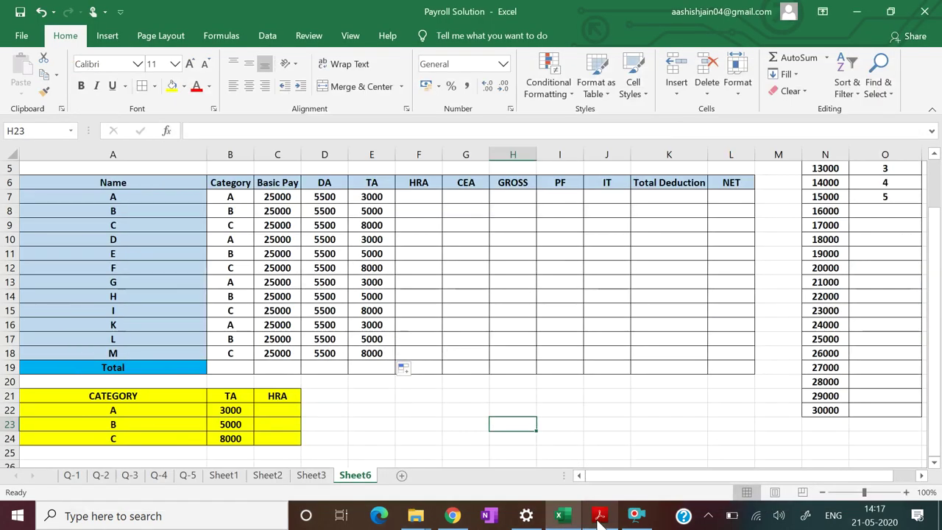
Step: Begin category A's HRA formula in C22 as a MIN whose first argument is 20%*(C7+D7)
click(280, 413)
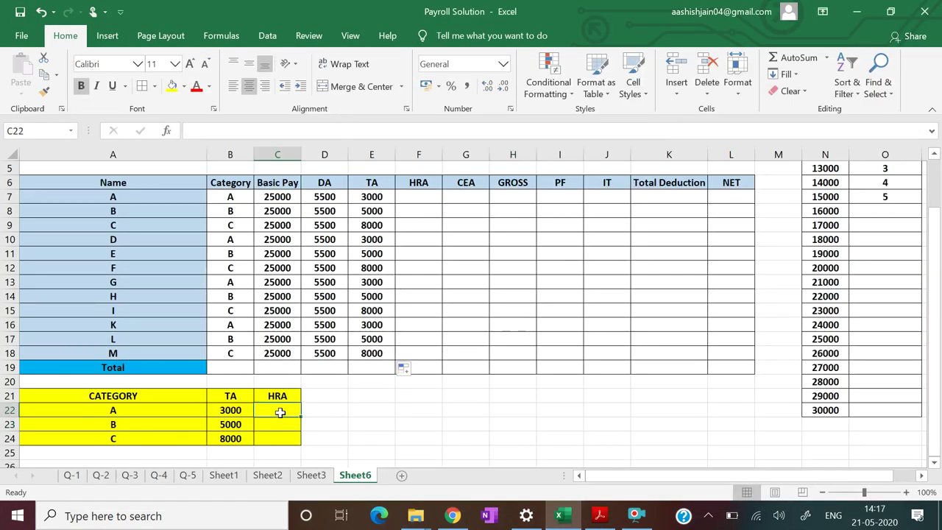
text(=MI)
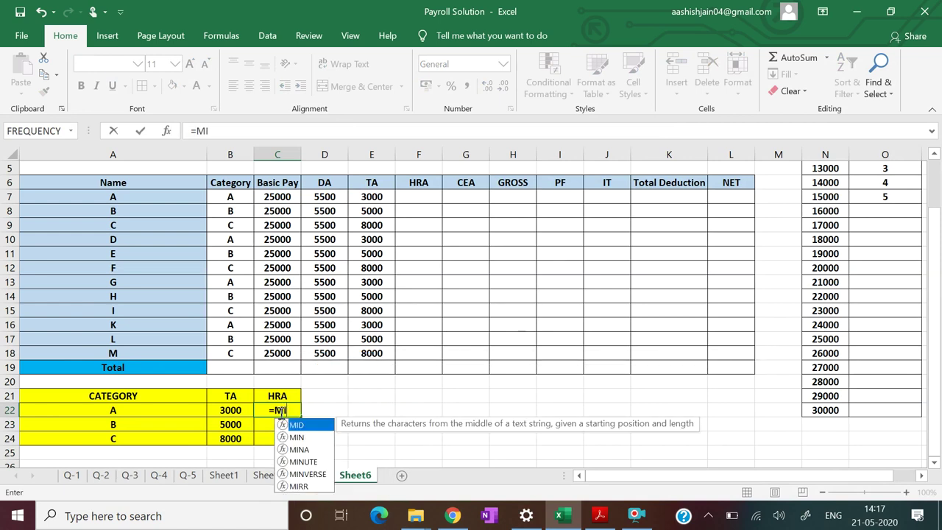
text(N()
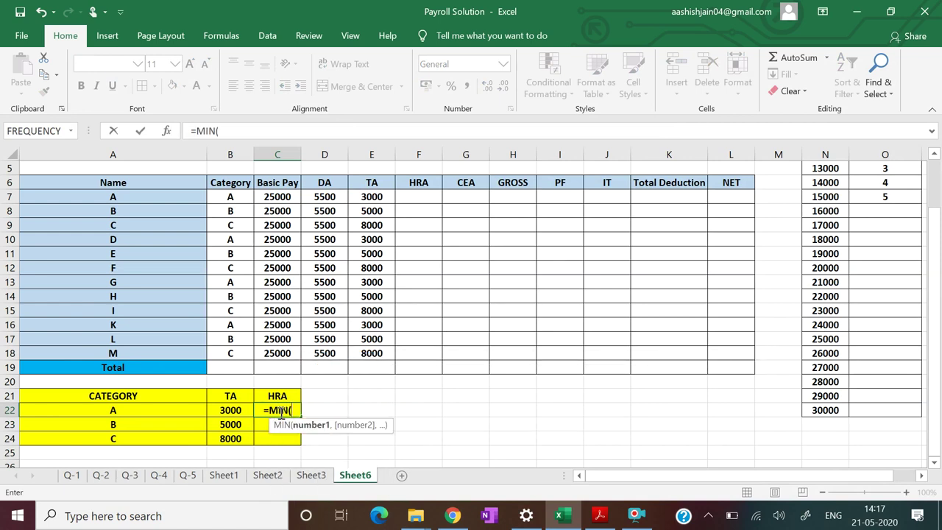
click(599, 519)
click(600, 519)
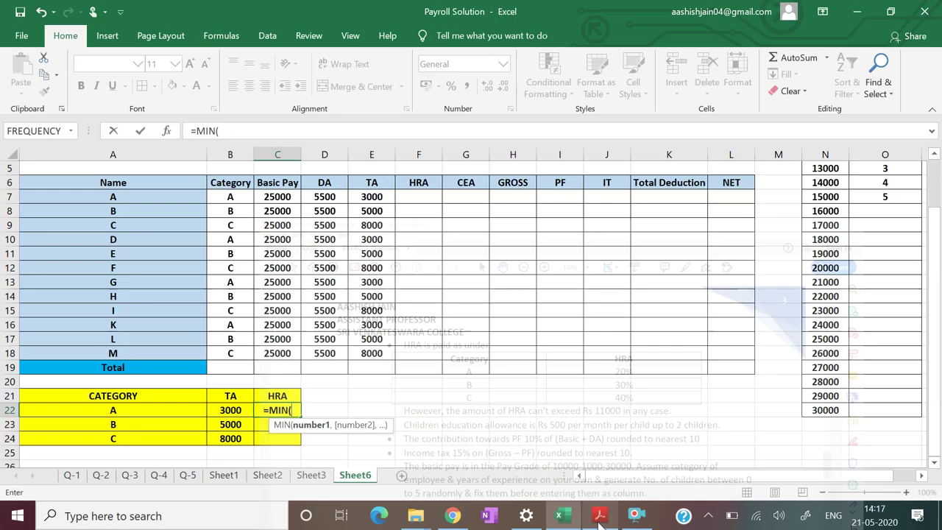
text(20)
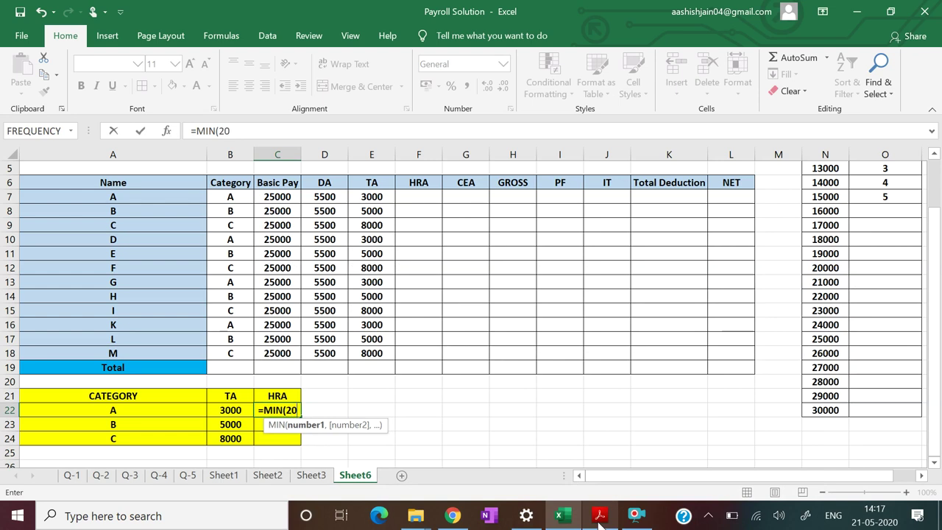
text(%*()
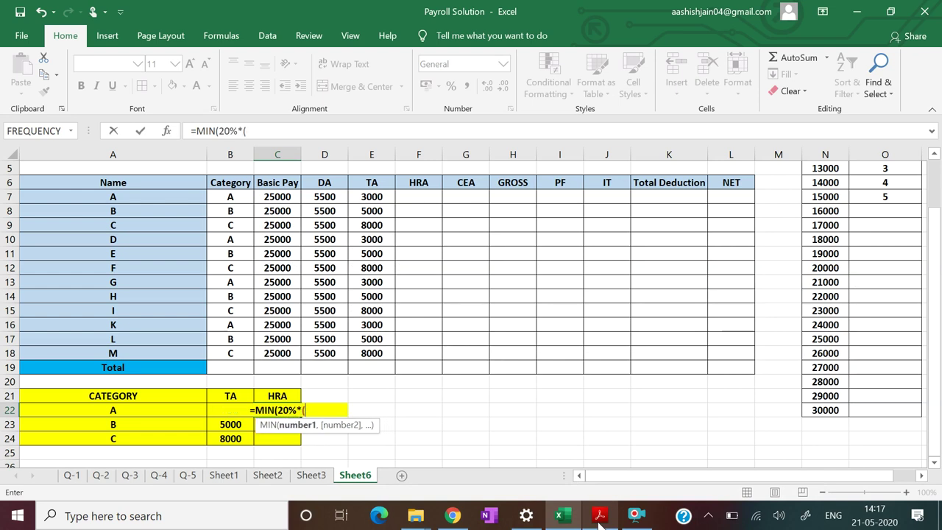
click(281, 198)
text(+)
click(324, 198)
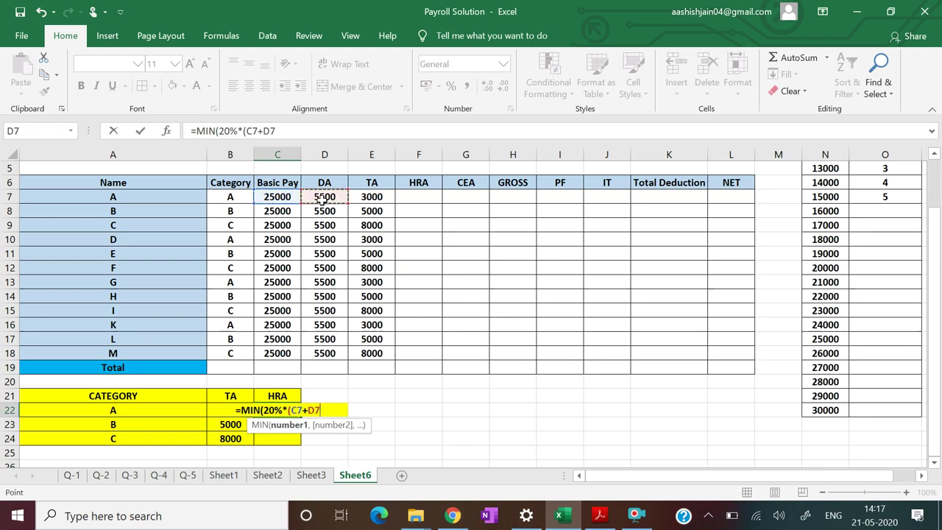
text())
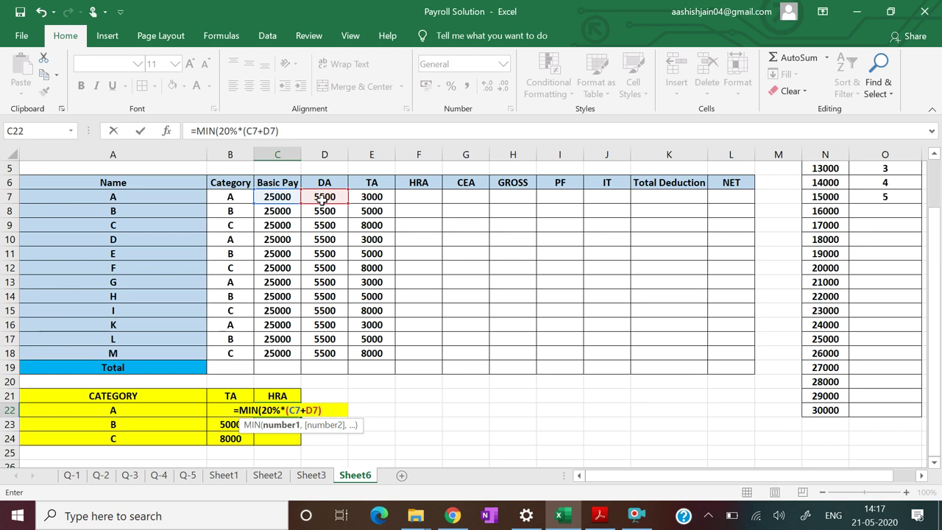
Step: Complete the HRA formula in C22 with 11000 as the second MIN argument
text(,1000)
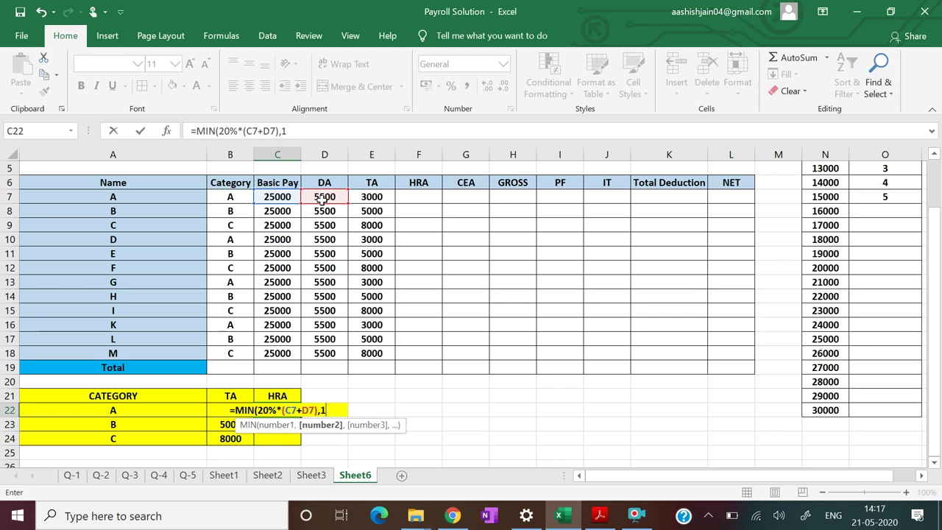
key(BackSpace)
key(BackSpace)
key(BackSpace)
text(1000)
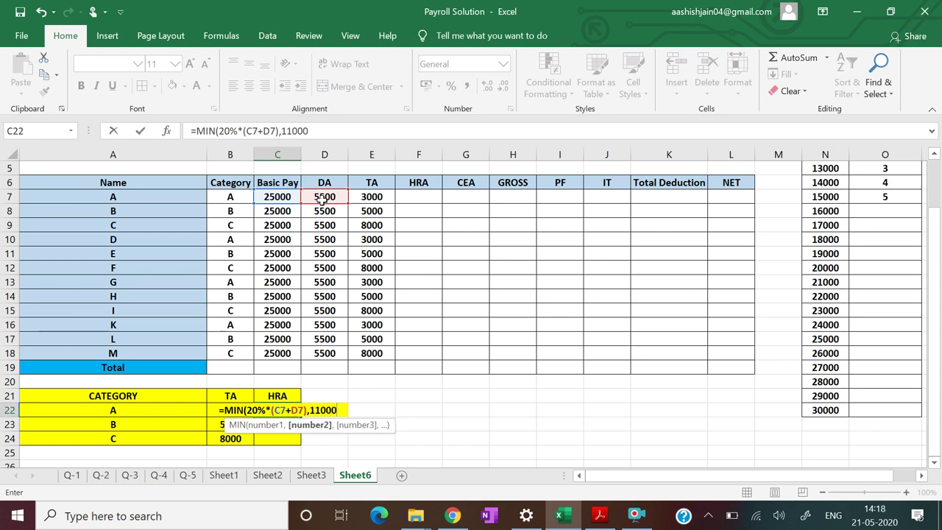
text())
key(Return)
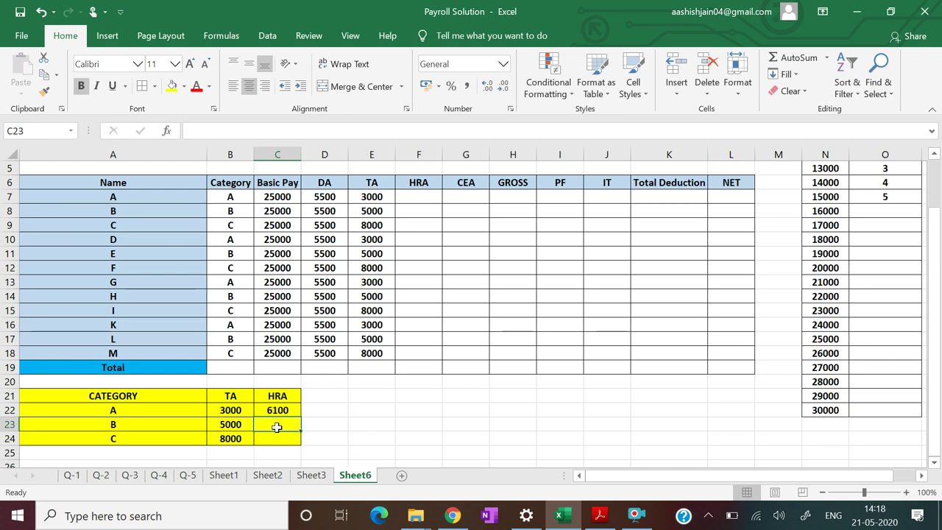
Step: Enter category B's HRA formula =MIN(30%*(C8+D8),11000) in C23
text(=MIN)
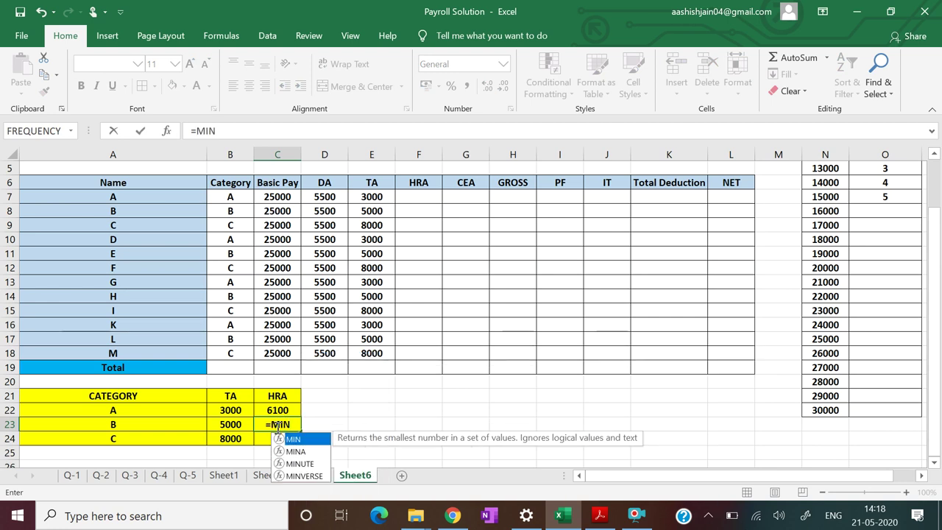
text((30%)
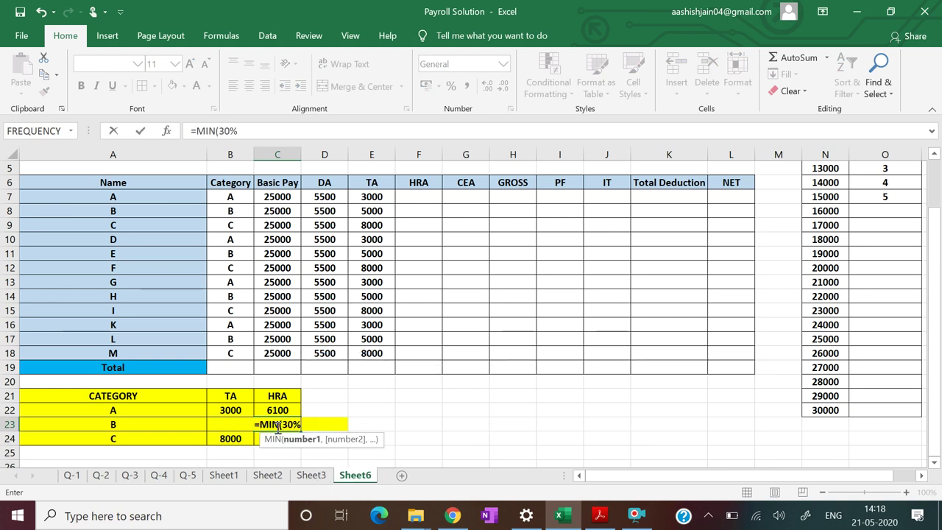
text(*()
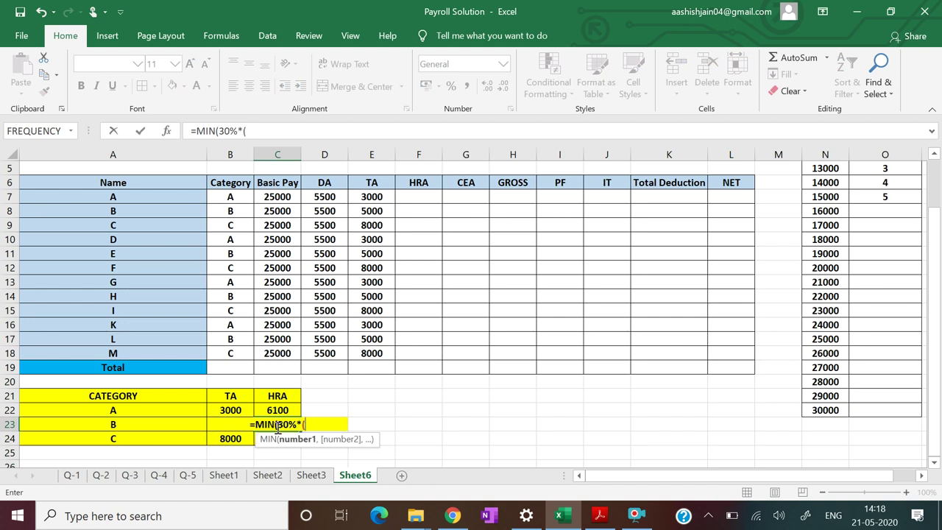
click(273, 211)
text(+)
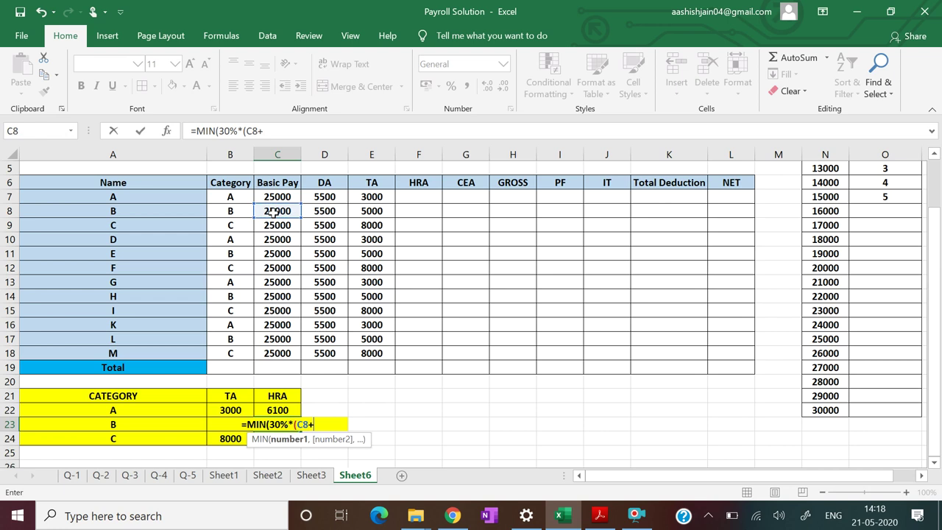
click(324, 211)
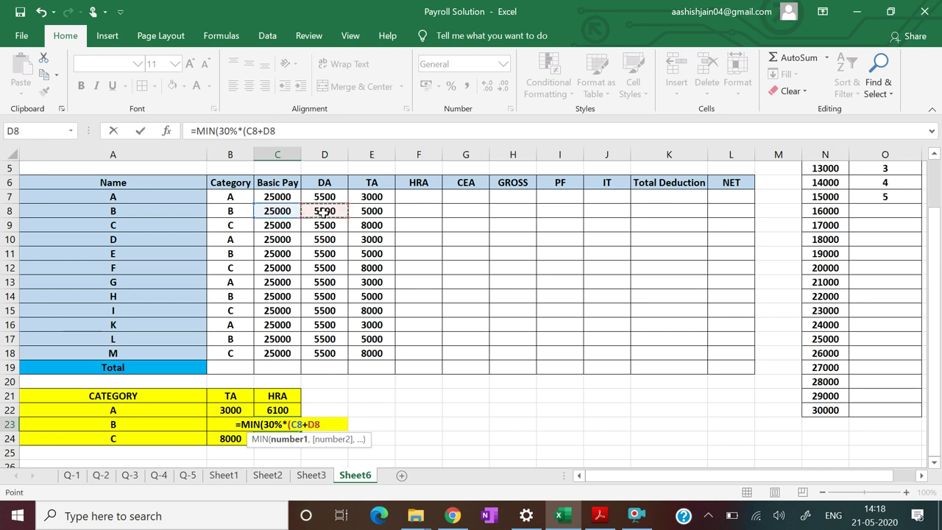
text(),)
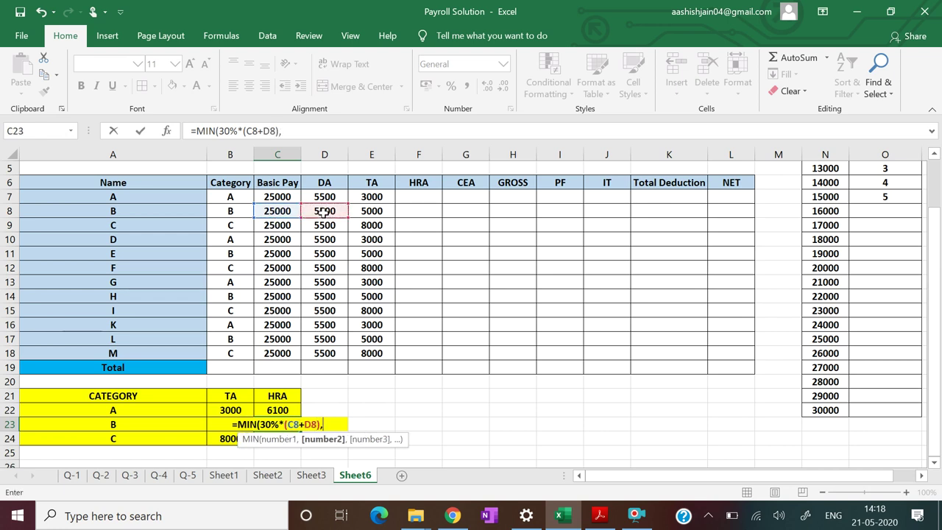
text(11000)
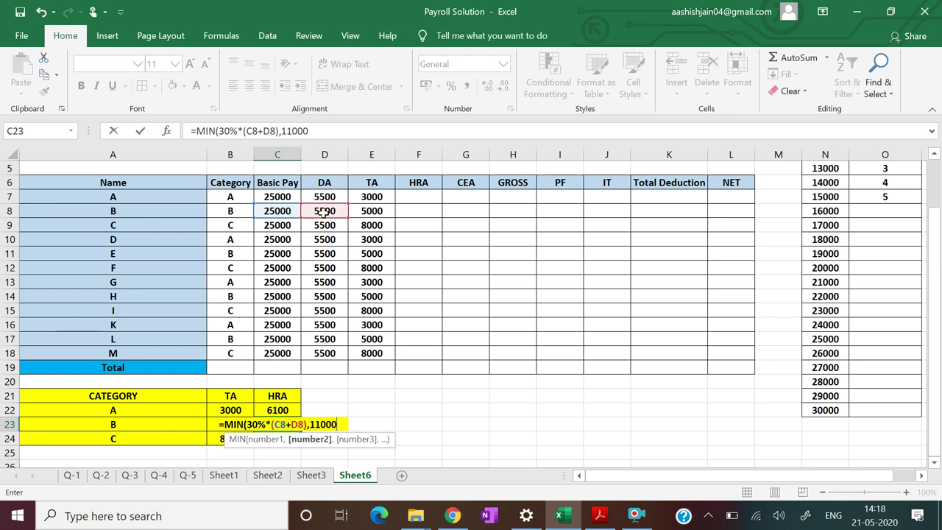
text())
key(Return)
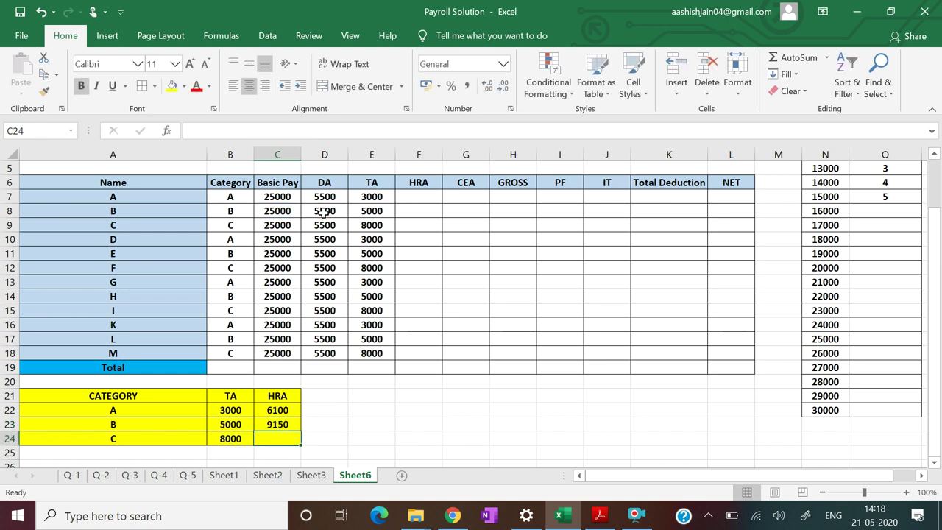
Step: Enter category C's HRA formula =MIN(40%*(C9+D9),11000) in C24
text(=)
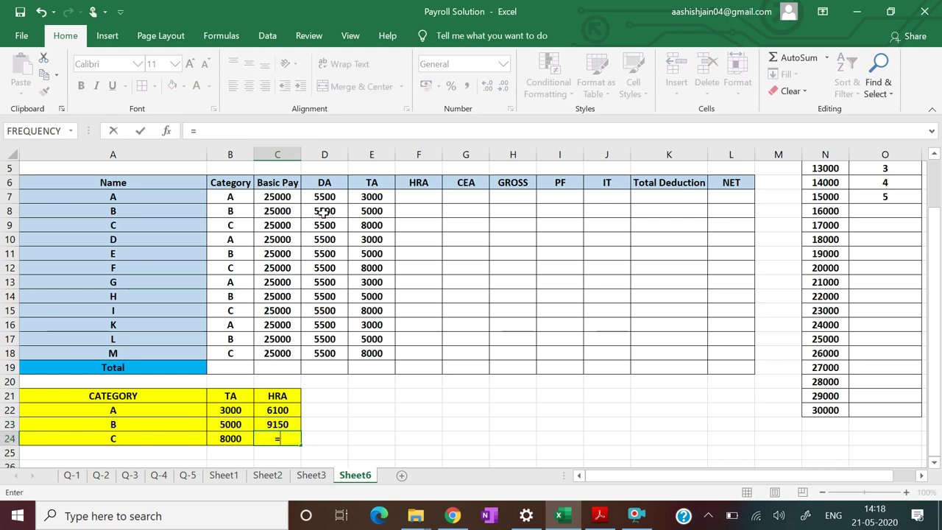
text(MIN)
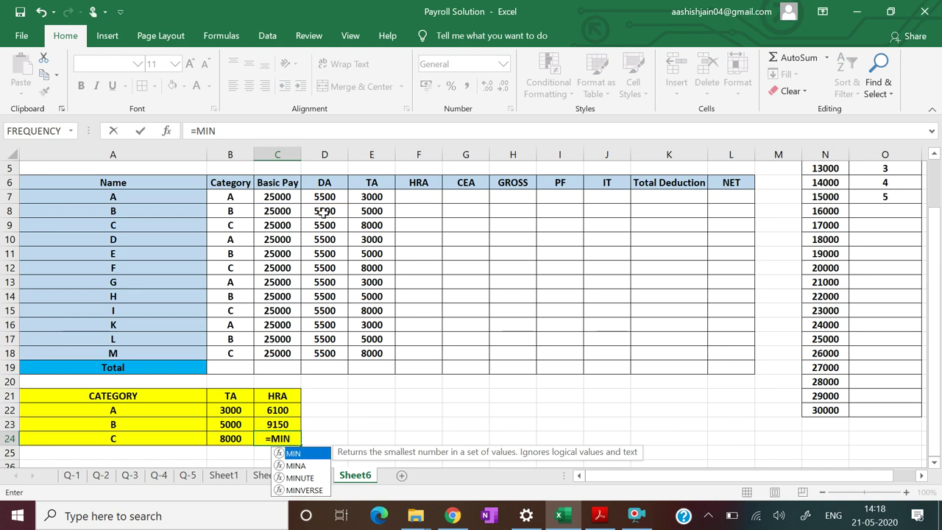
text((40)
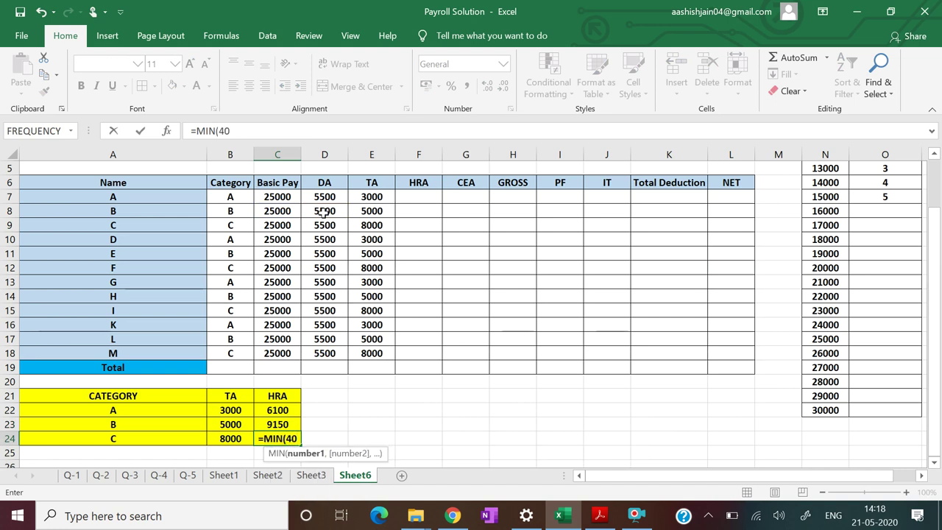
text(%*()
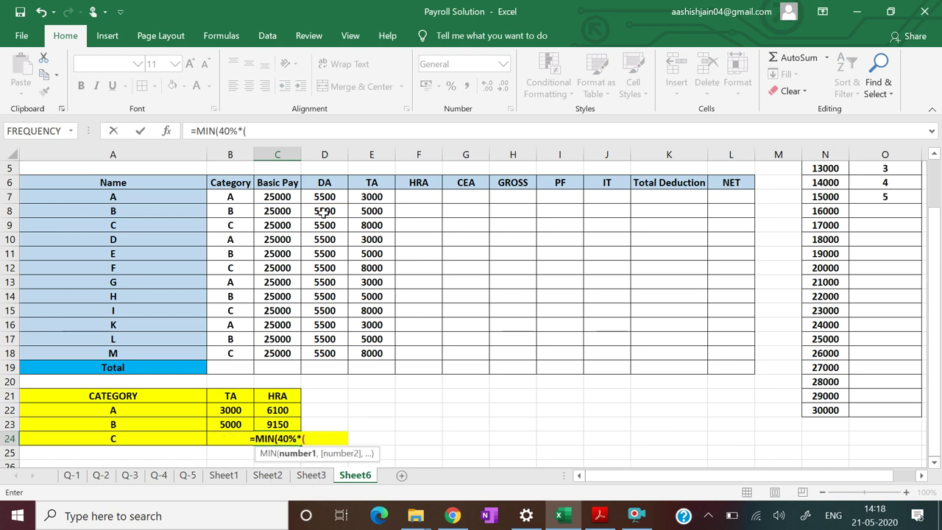
click(278, 230)
text(+)
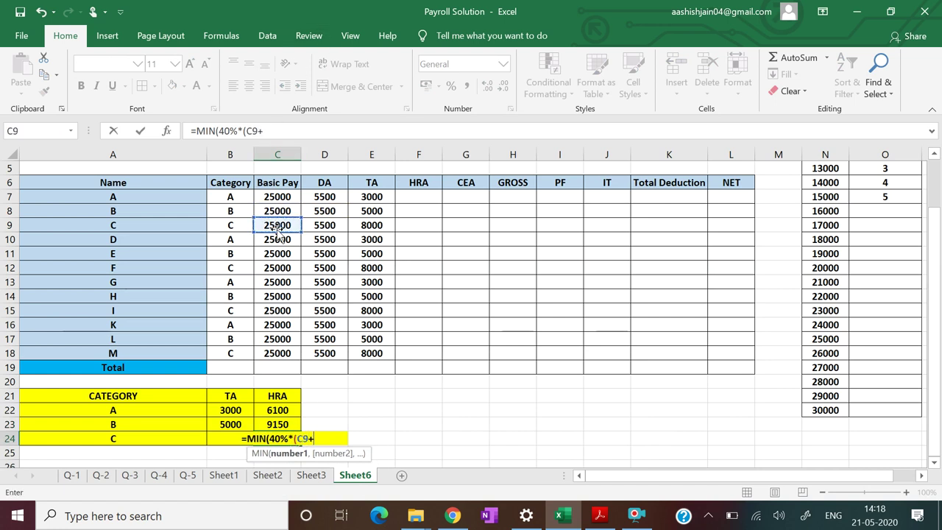
click(312, 230)
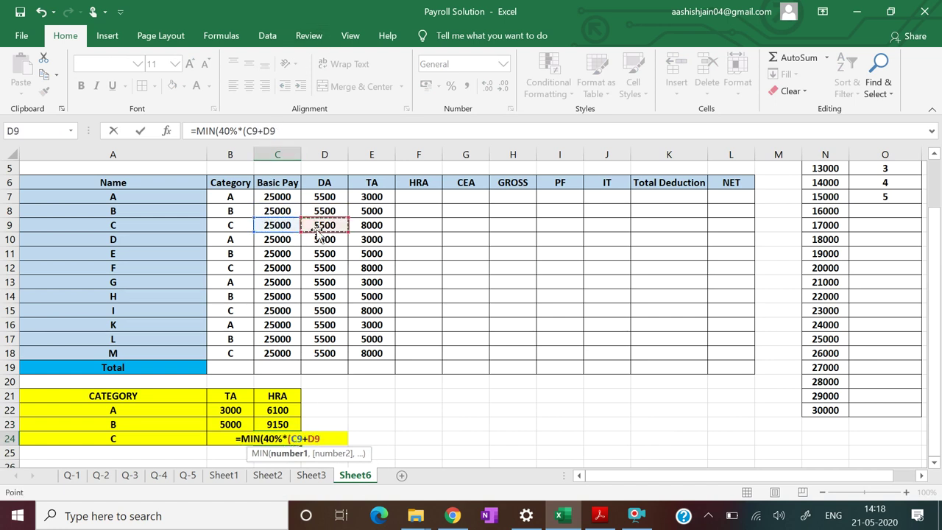
text())
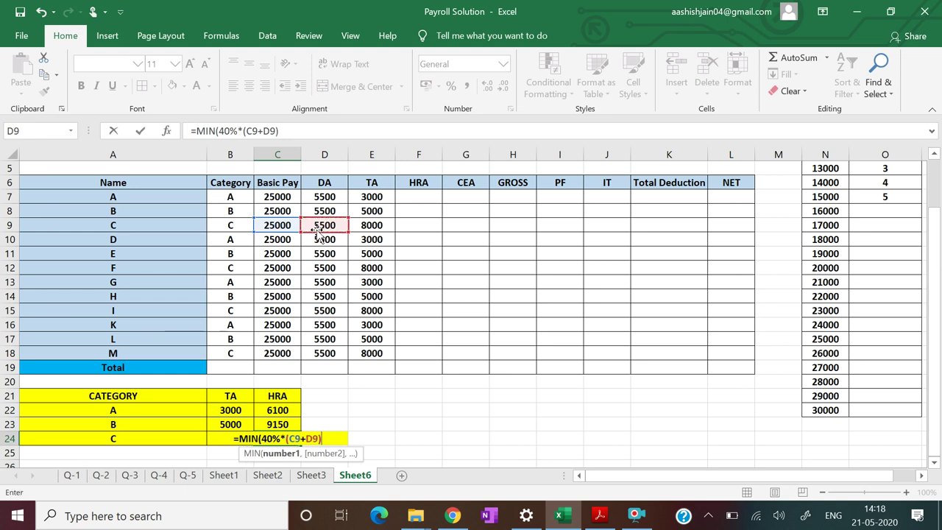
text(,)
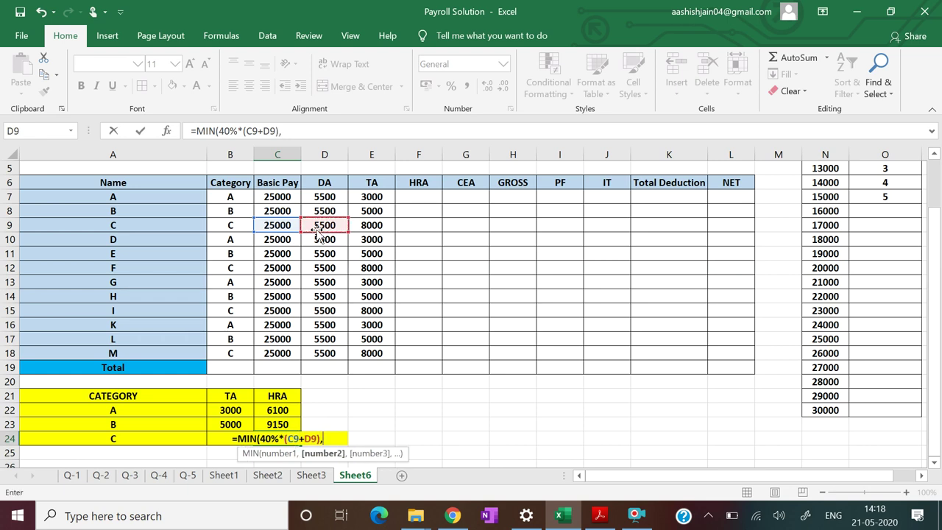
text(11000)
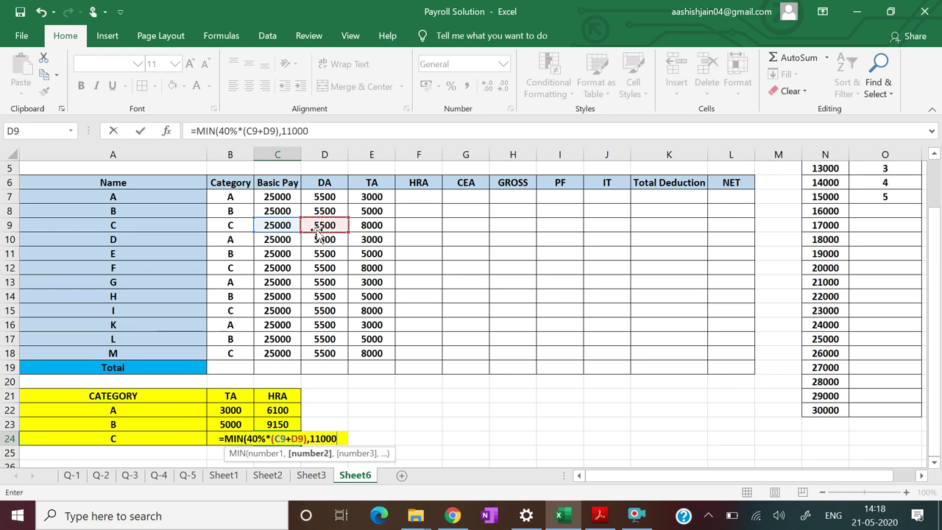
key(Return)
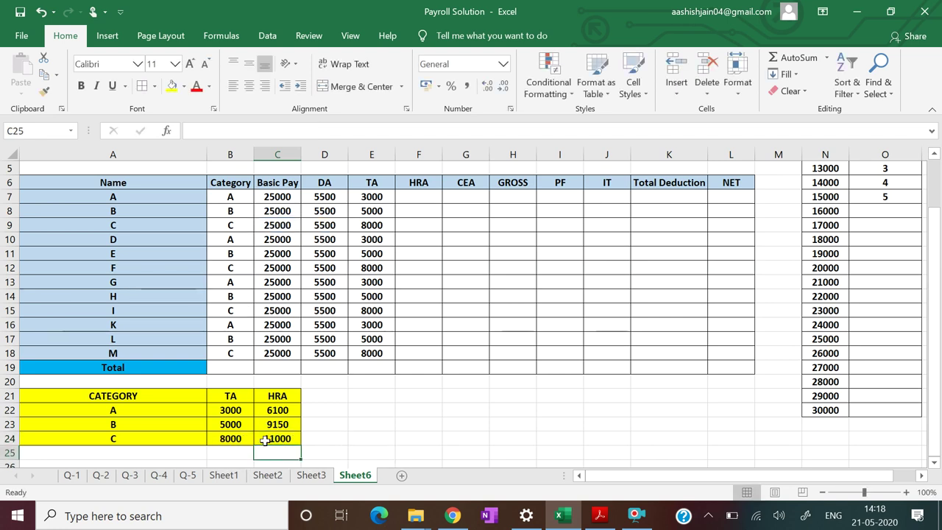
click(499, 398)
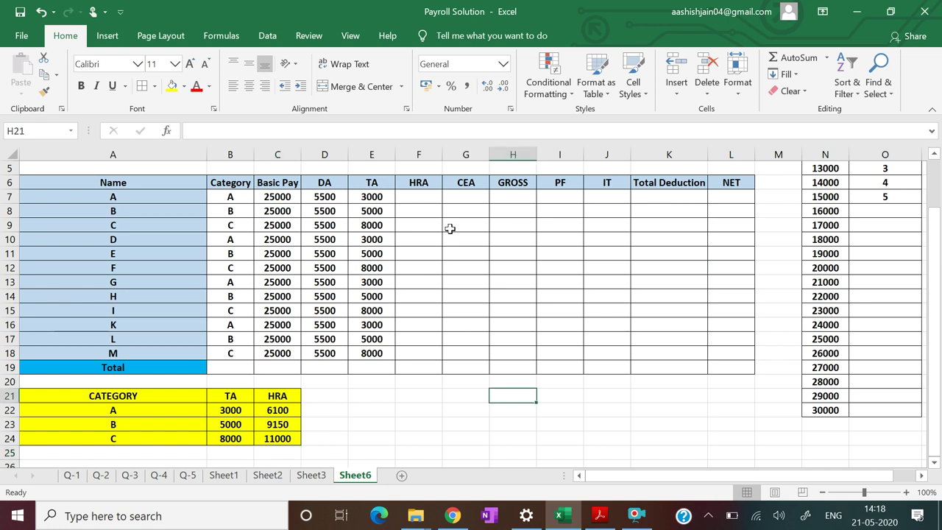
Step: Build a VLOOKUP in F7 for the first employee's HRA with lookup value B7, table array A22:C24 and column index 3
click(420, 199)
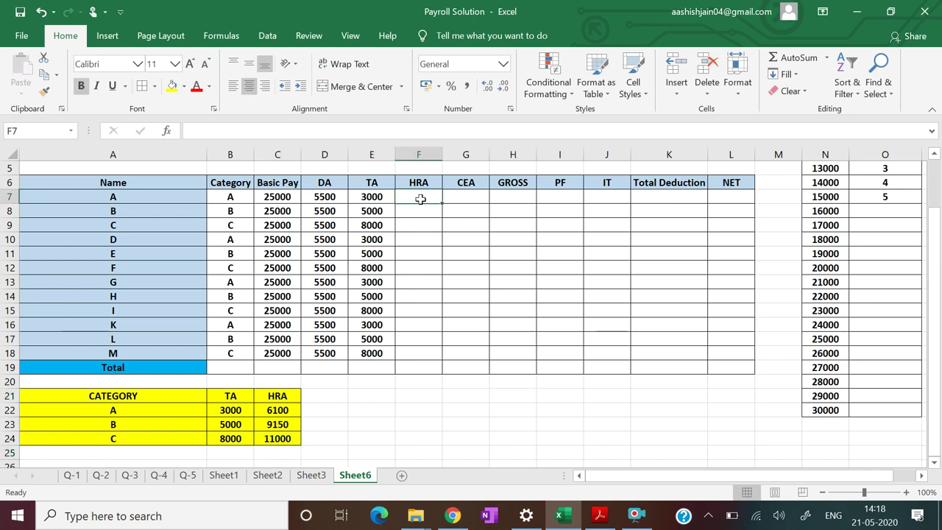
text(=VLOOK)
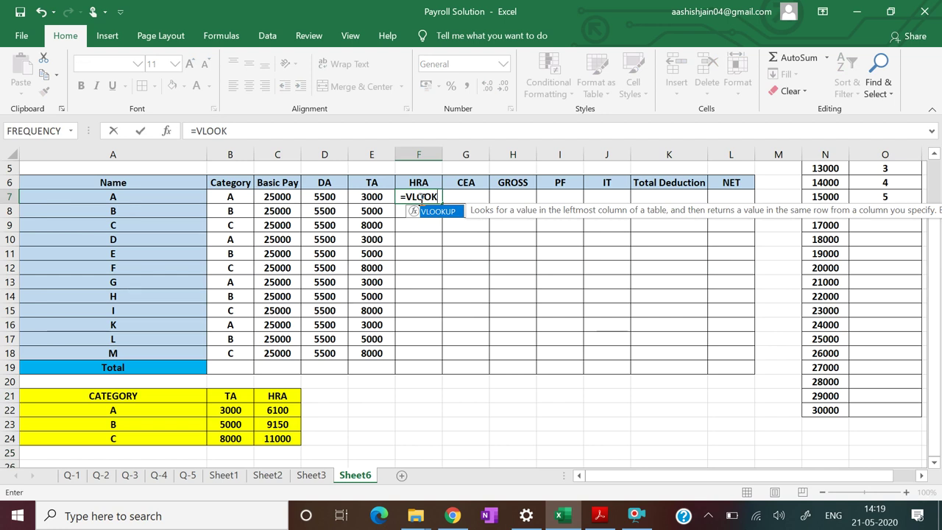
text(UP()
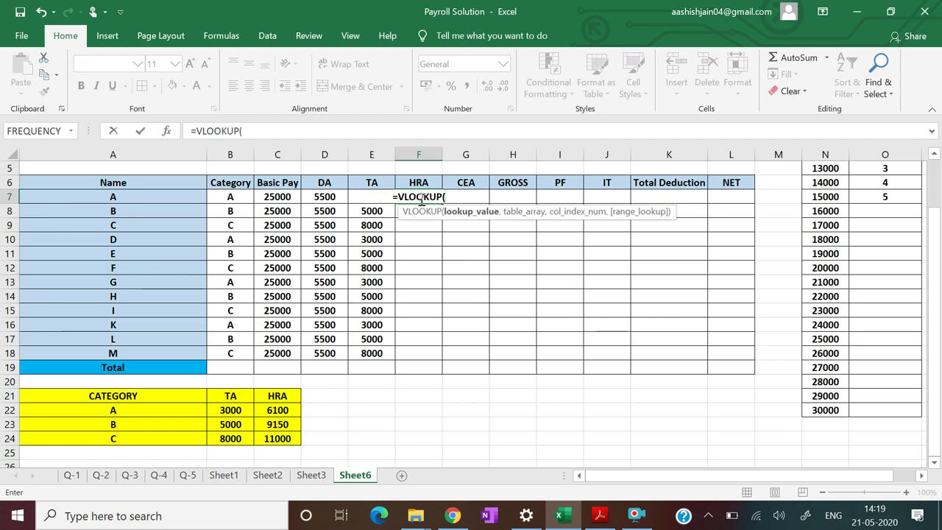
click(167, 134)
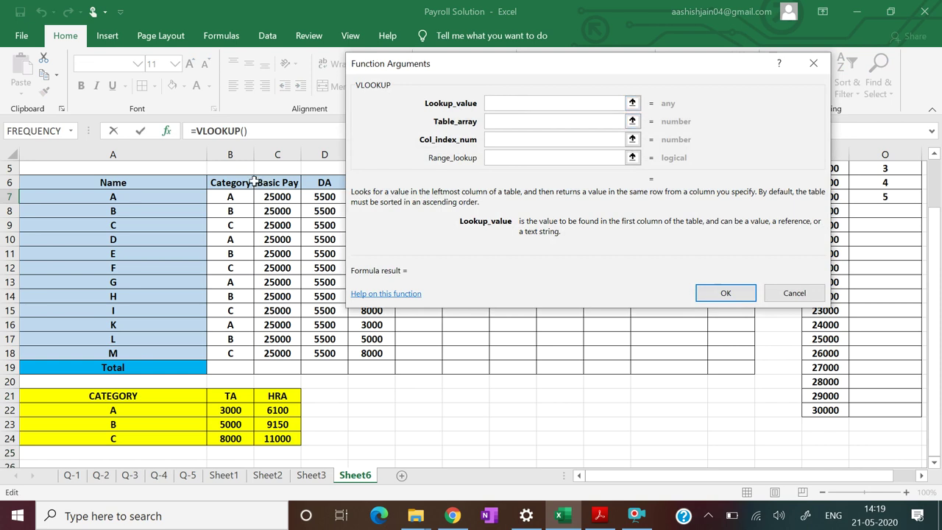
click(230, 196)
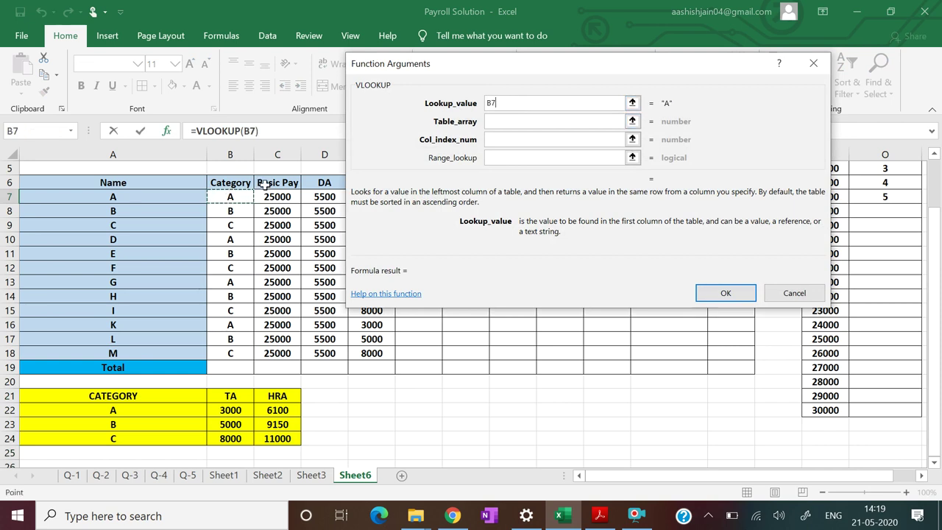
click(515, 122)
drag(103, 410, 264, 437)
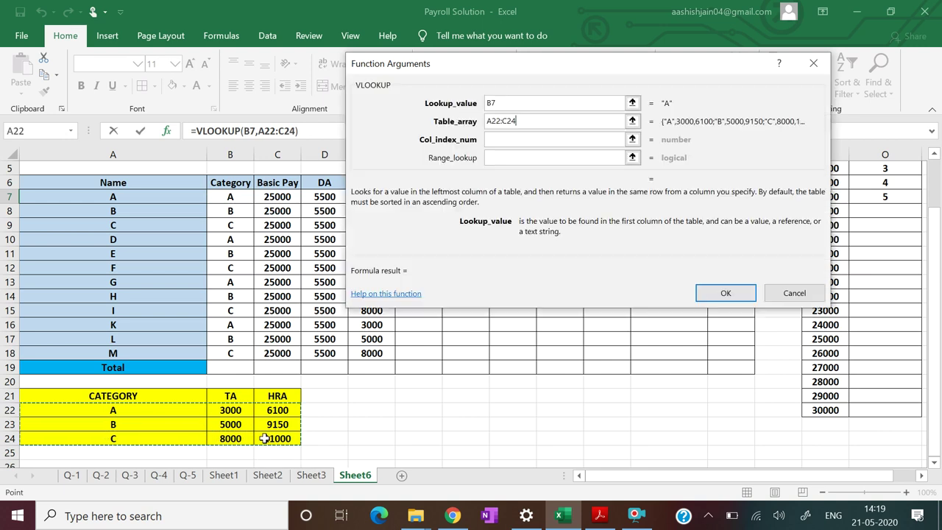
click(504, 140)
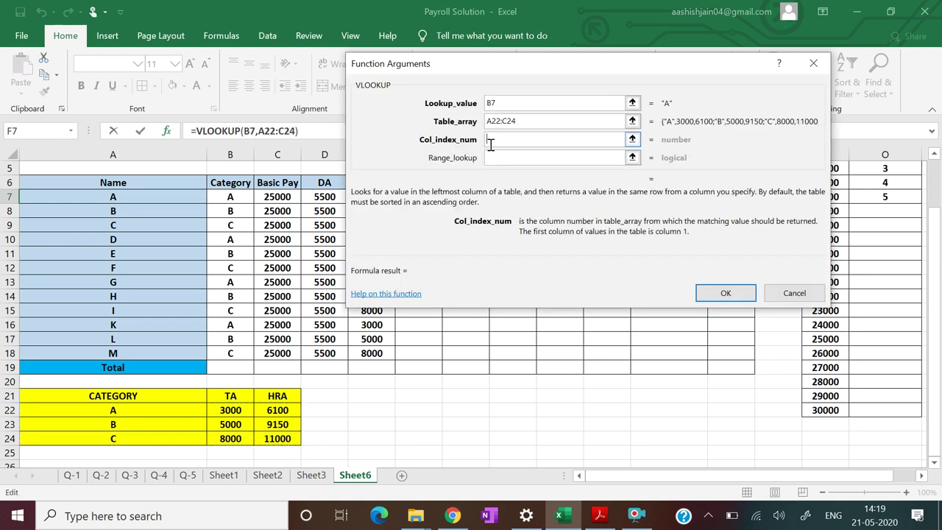
text(3)
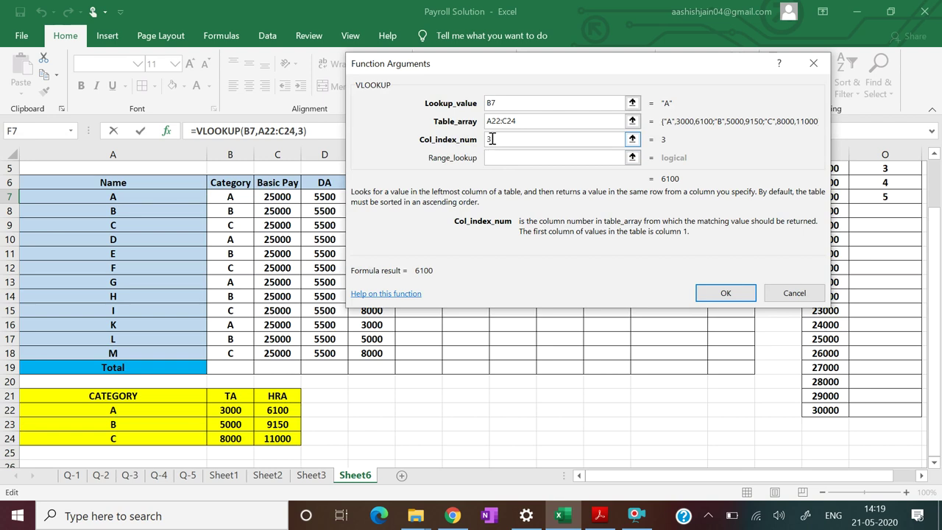
Step: Anchor the HRA lookup's references as $B7 and $A$22:$C$24, and fill the formula from F7 down to F18
click(507, 103)
text($)
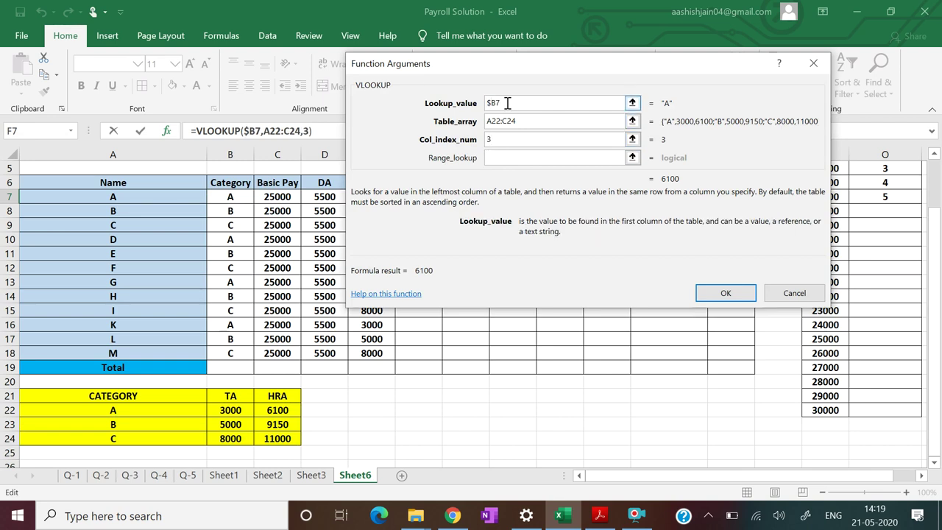
click(518, 120)
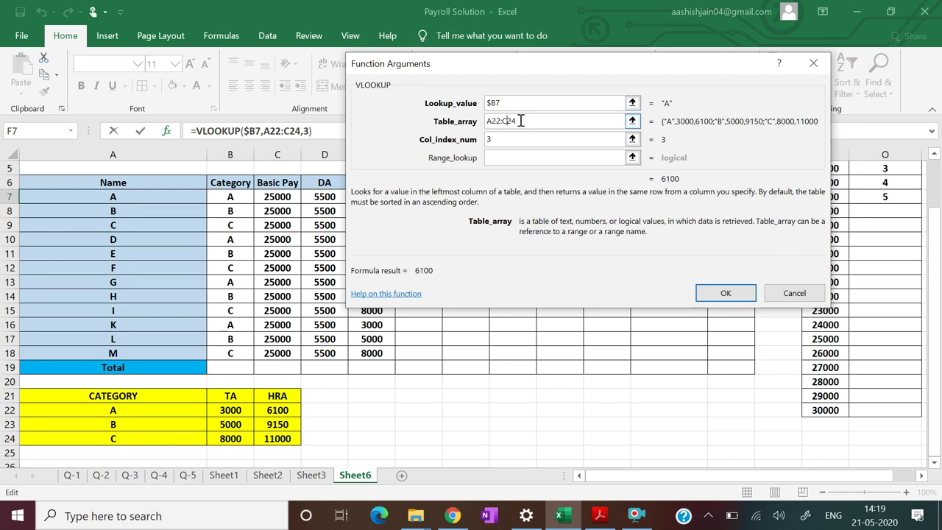
key(Home)
text($)
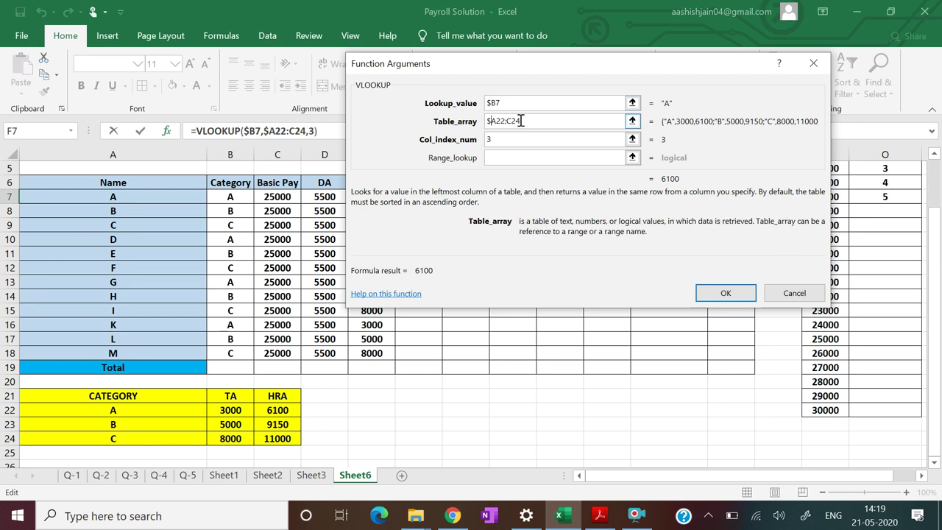
text($)
text($)
text($C$)
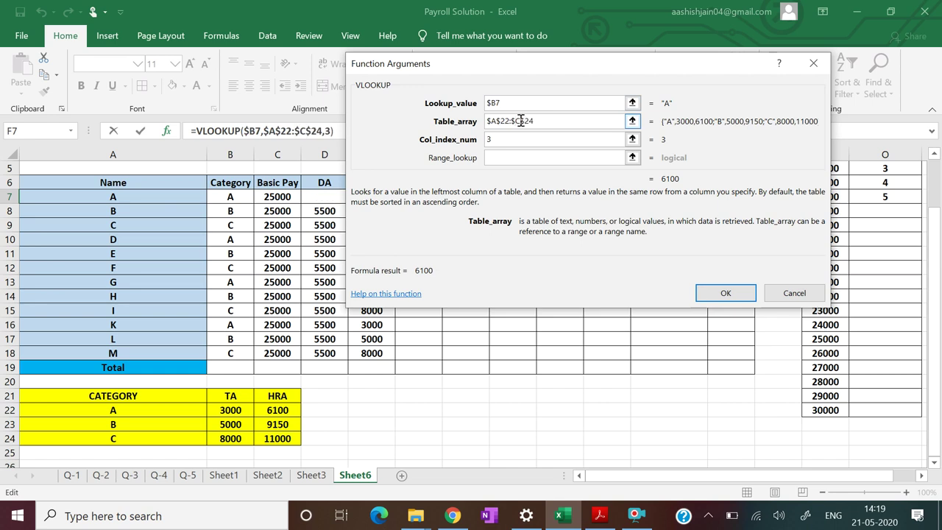
click(719, 293)
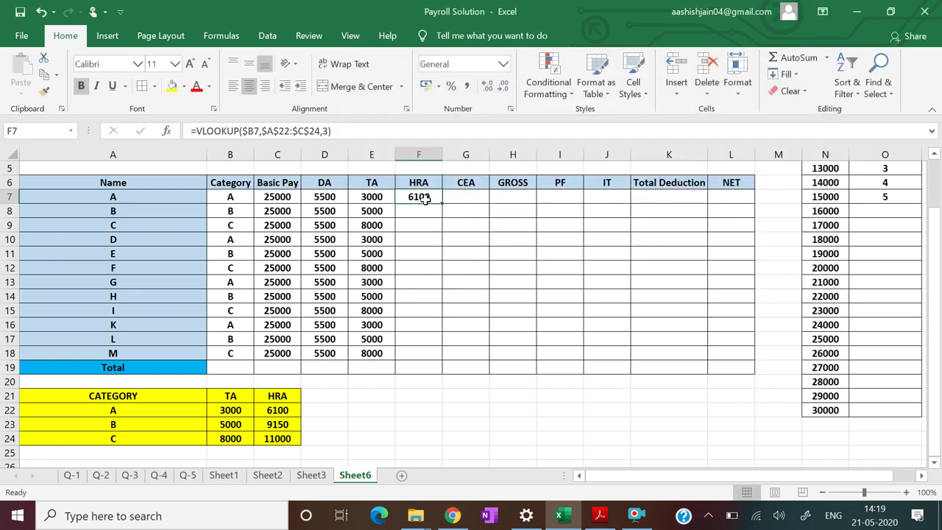
drag(440, 201, 435, 358)
click(552, 440)
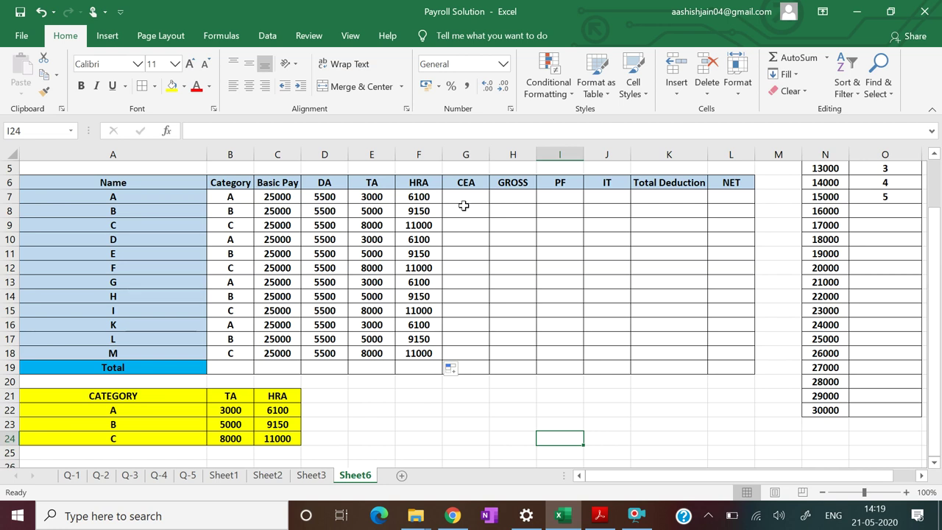
Step: Check the children education allowance rule in the payroll questions PDF and return to the Excel workbook
click(600, 515)
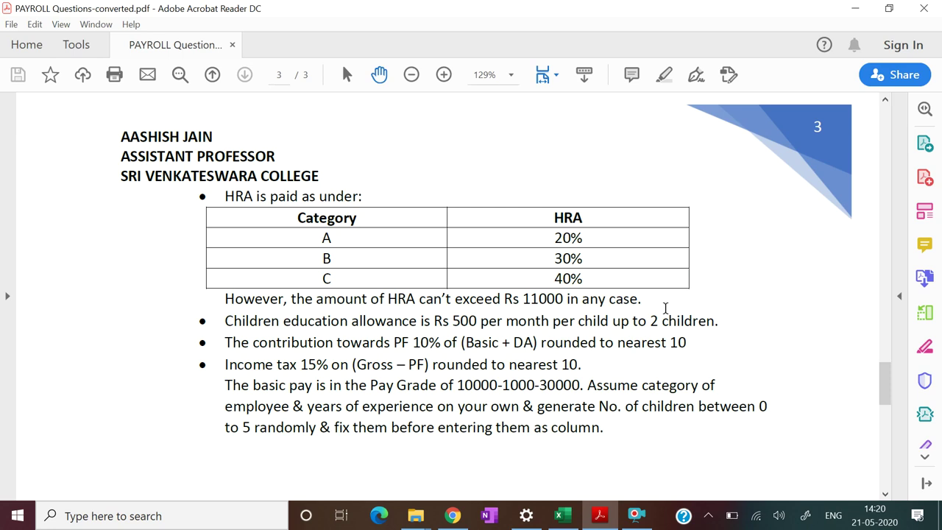
click(599, 513)
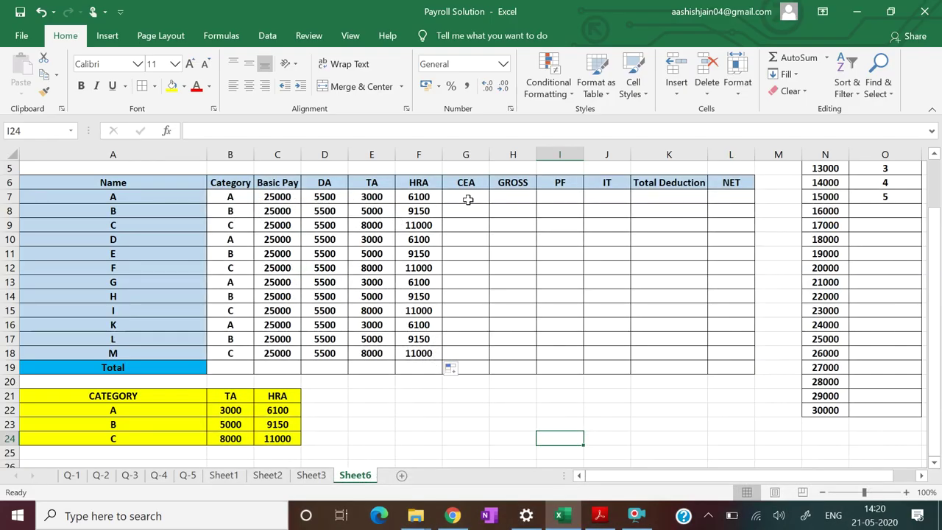
Step: Enter the first employee's children education allowance formula =IF(B3<=2,500,0) in G7, accepting the suggested operator correction
drag(932, 263, 936, 234)
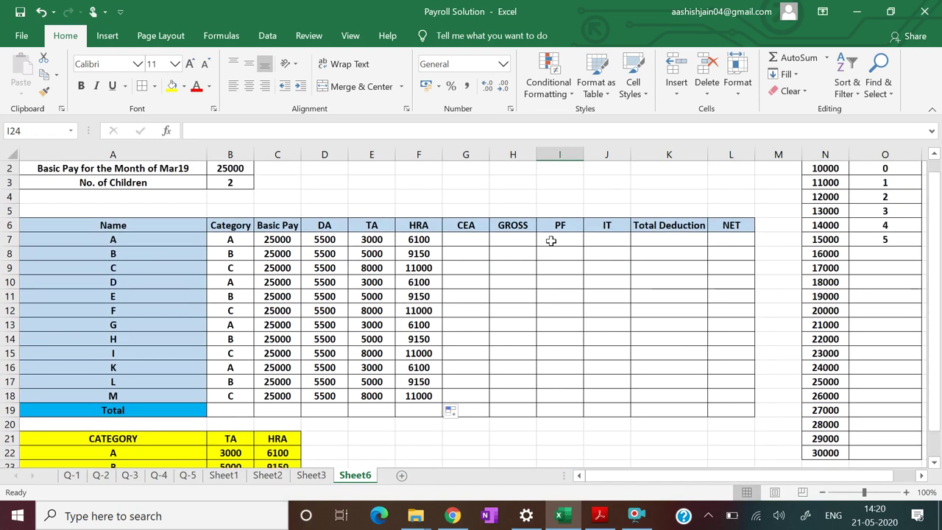
click(471, 241)
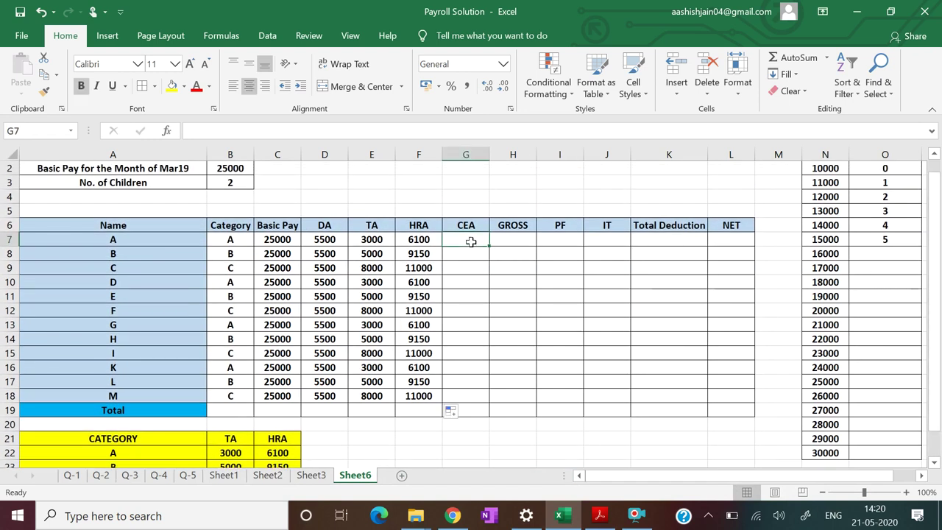
text(=)
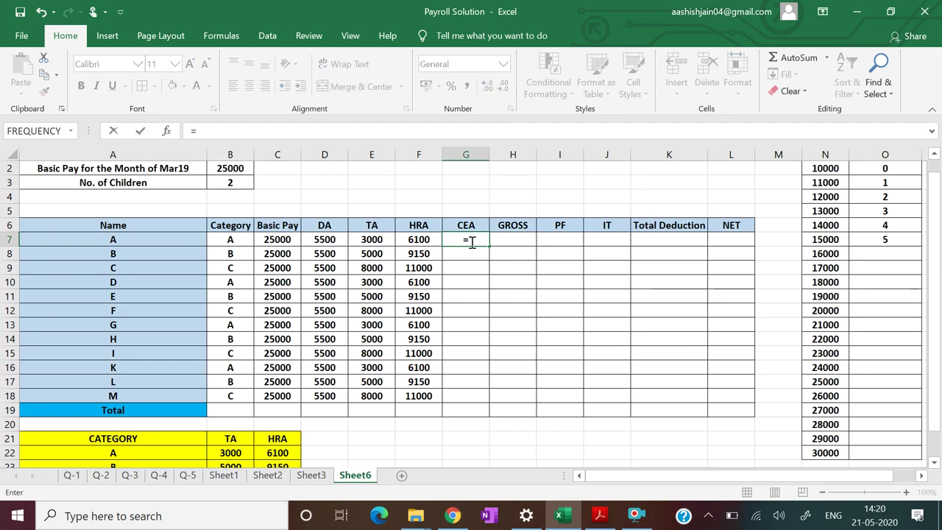
text(IF()
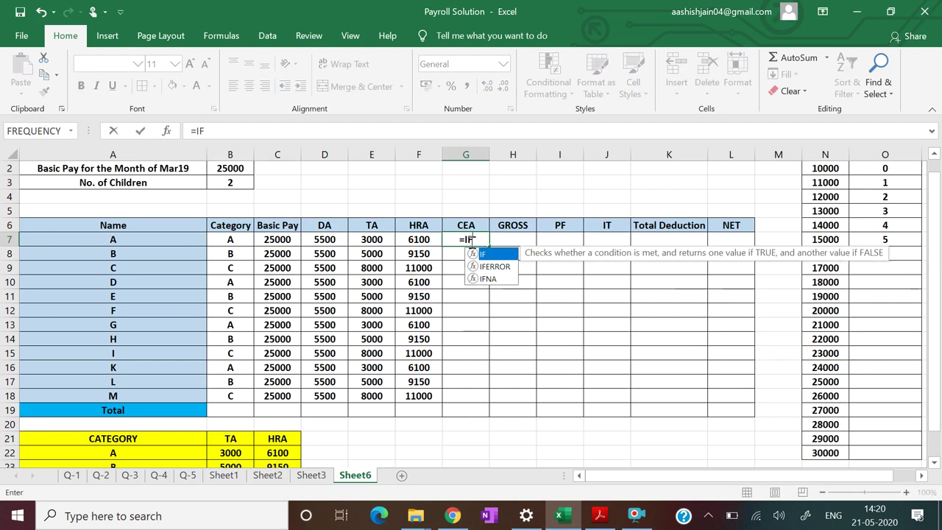
click(230, 184)
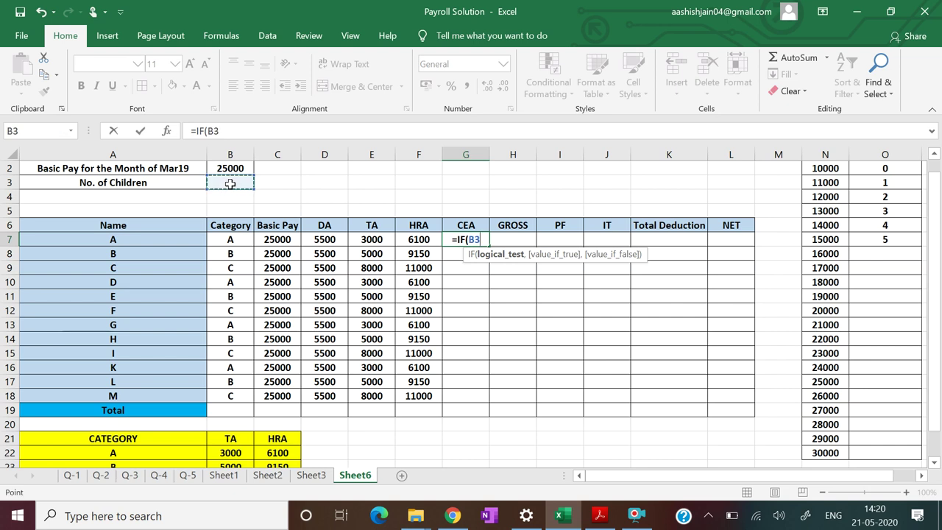
text(=)
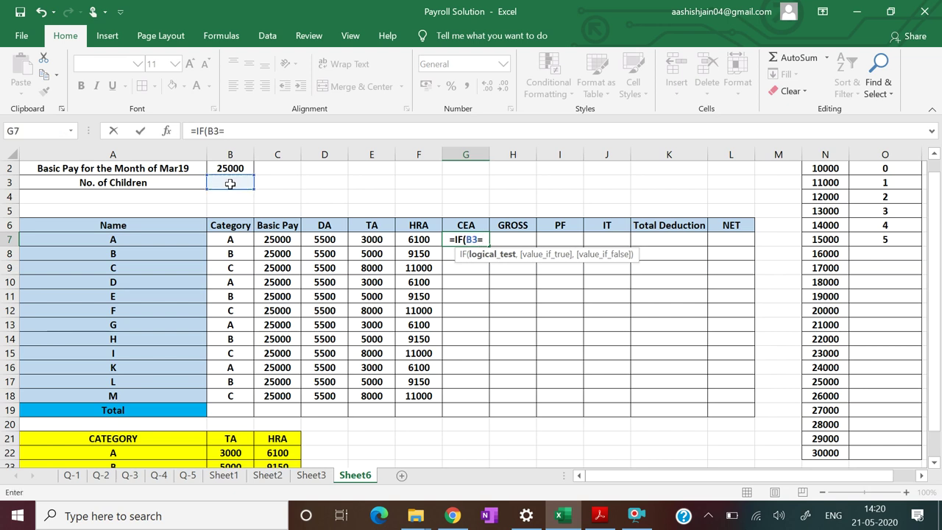
text(<2)
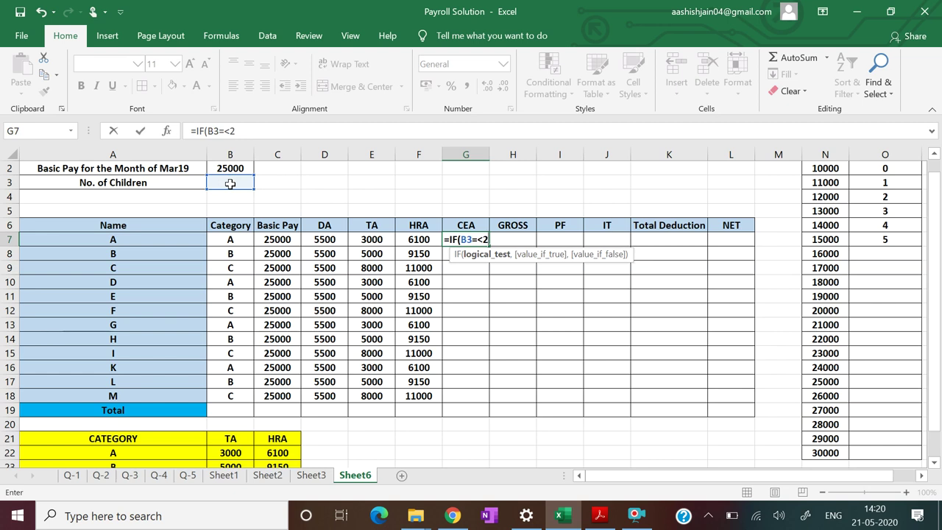
text(,)
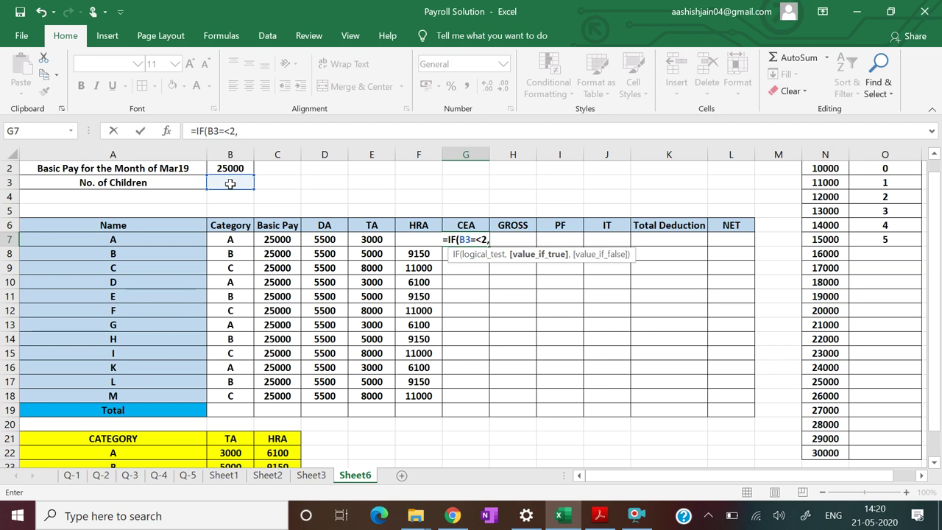
text(500)
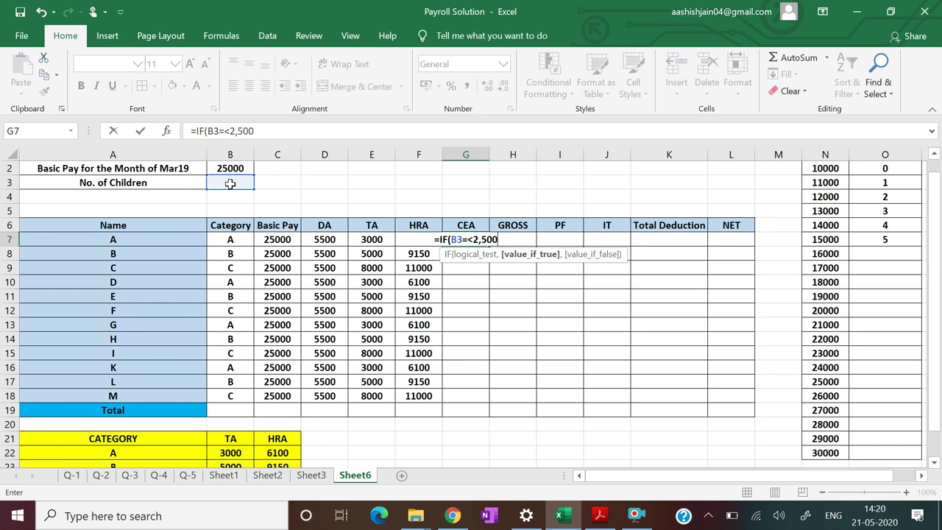
text(,0)
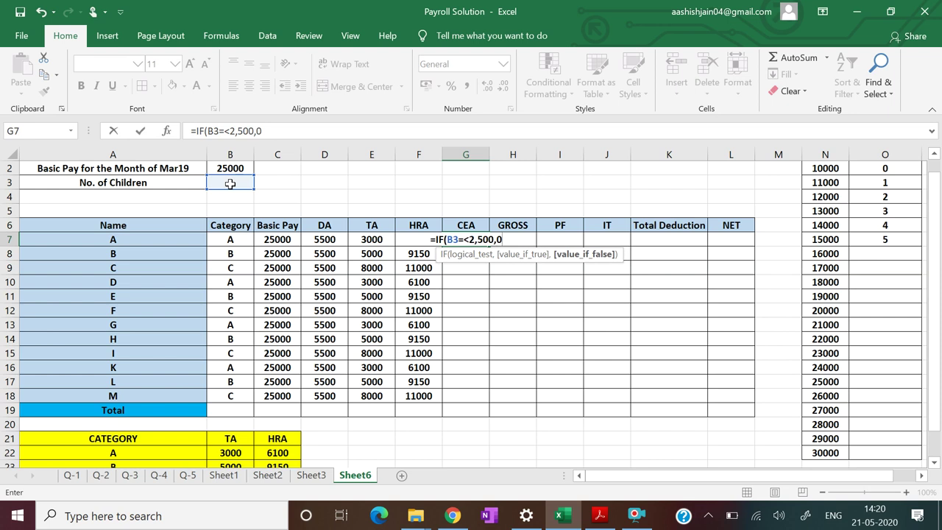
text())
key(Return)
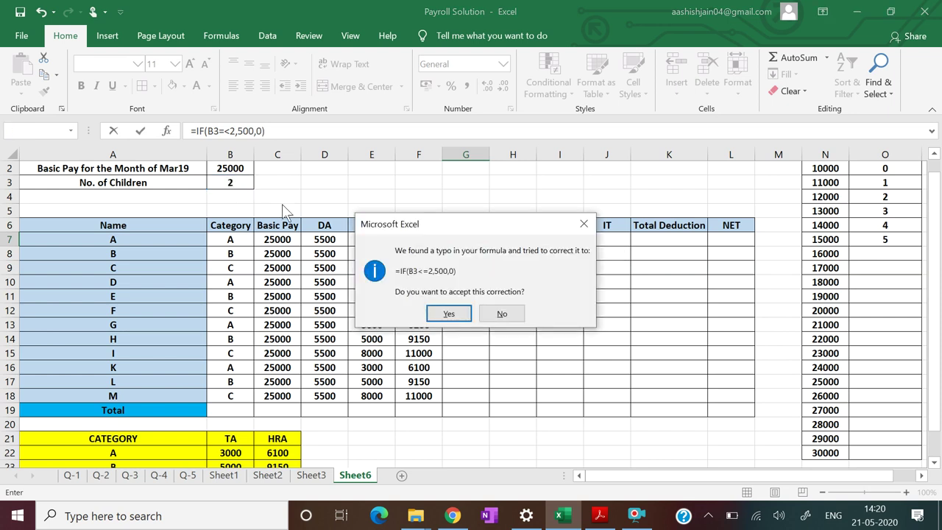
click(445, 315)
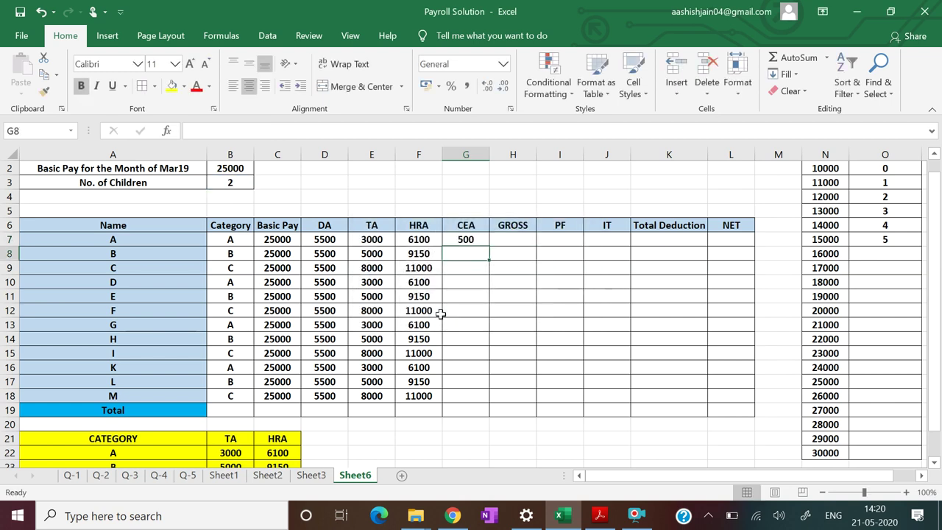
click(466, 239)
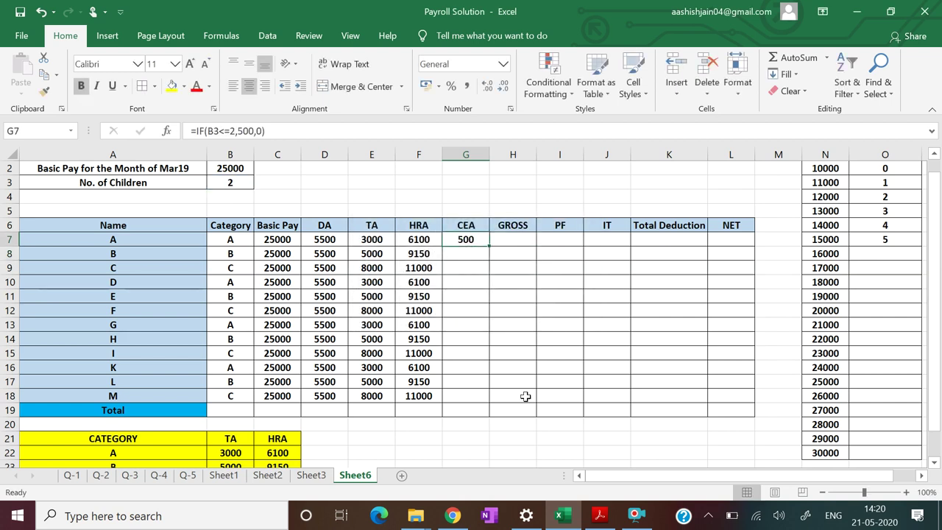
click(637, 524)
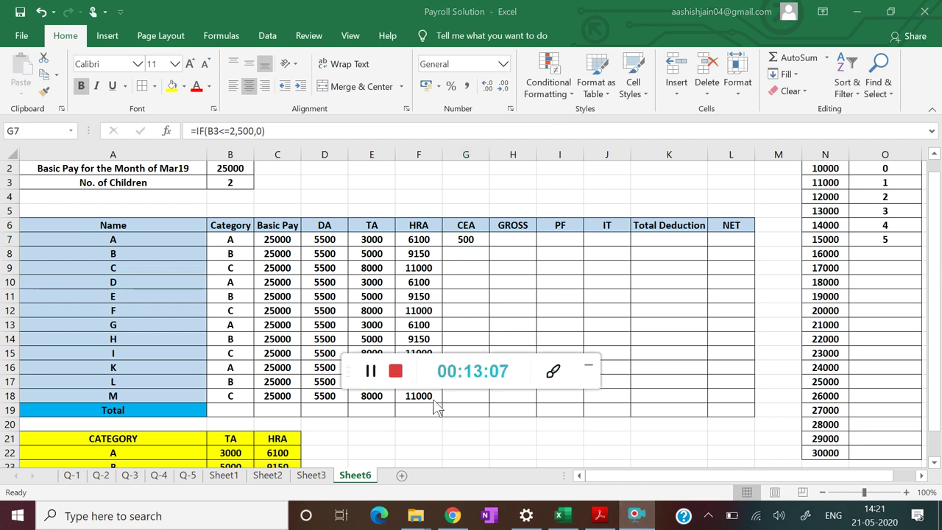
click(589, 365)
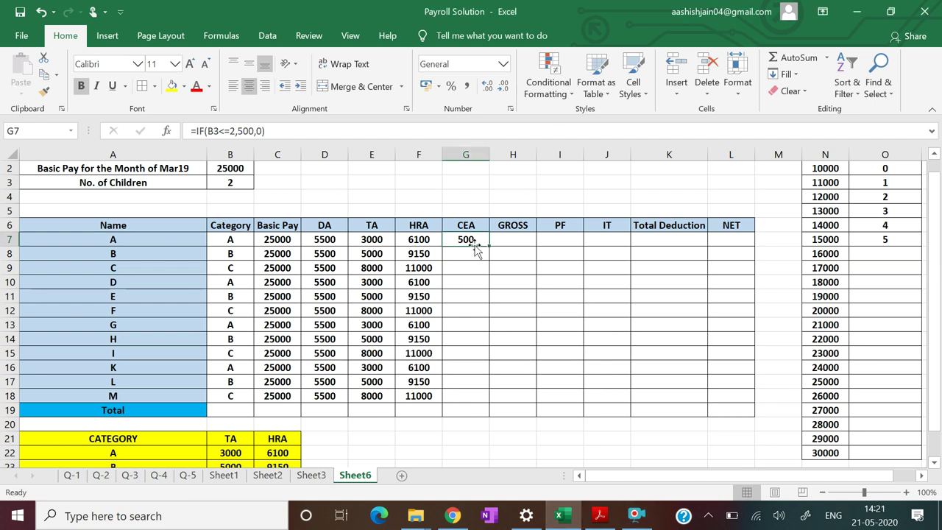
Step: Anchor the number-of-children reference in G7's CEA formula as $B$3
click(316, 139)
key(Left)
key(Left)
key(Left)
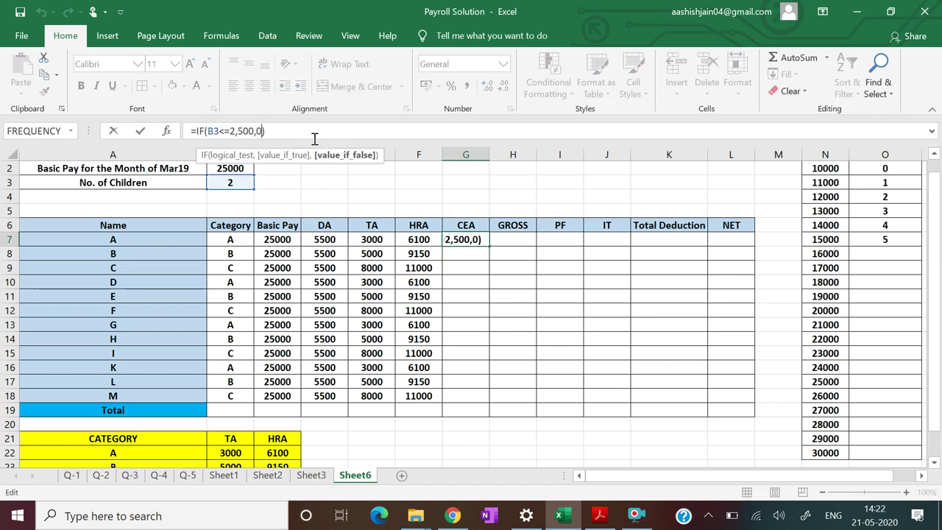
key(Left)
key(Left)
key(Left)
key(Left)
key(Left)
key(Left)
key(Left)
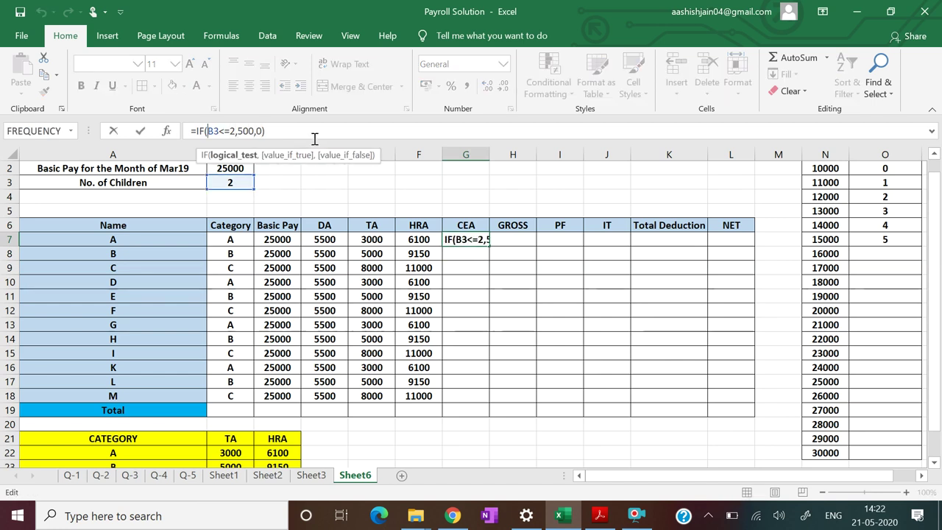
text($)
text($)
key(Return)
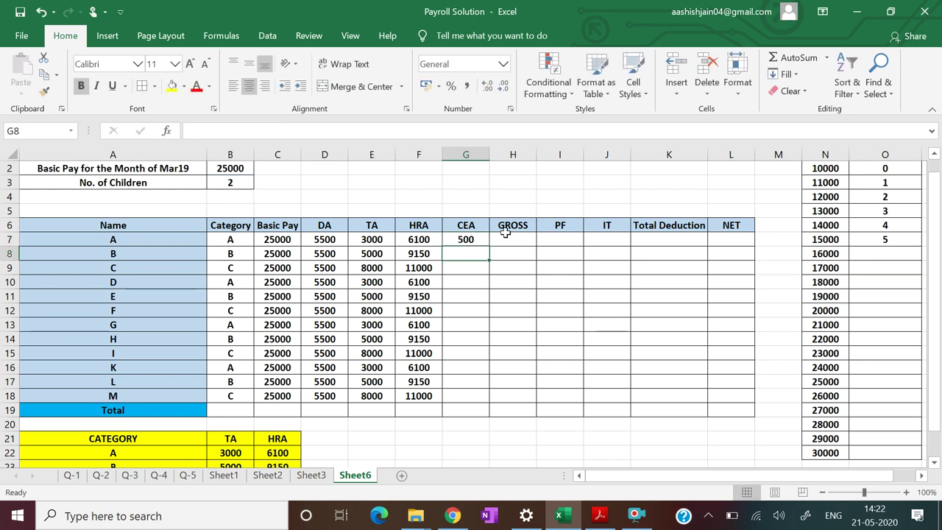
Step: Fill the CEA formula from G7 down to G18 for all employees
click(482, 240)
drag(488, 249, 482, 398)
click(560, 369)
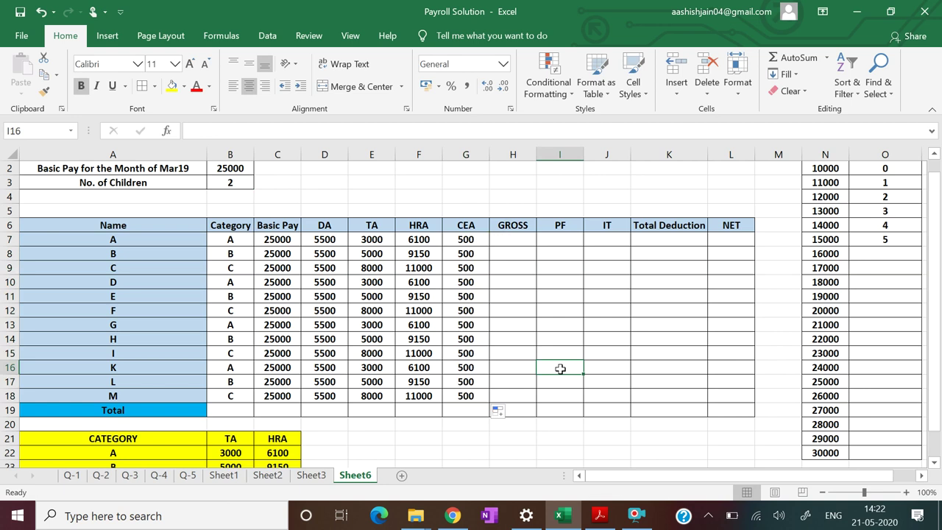
Step: Test the CEA column by setting the number of children in B3 to 3, 0, 1, 2 and 4, and return it to 2
click(239, 187)
click(259, 182)
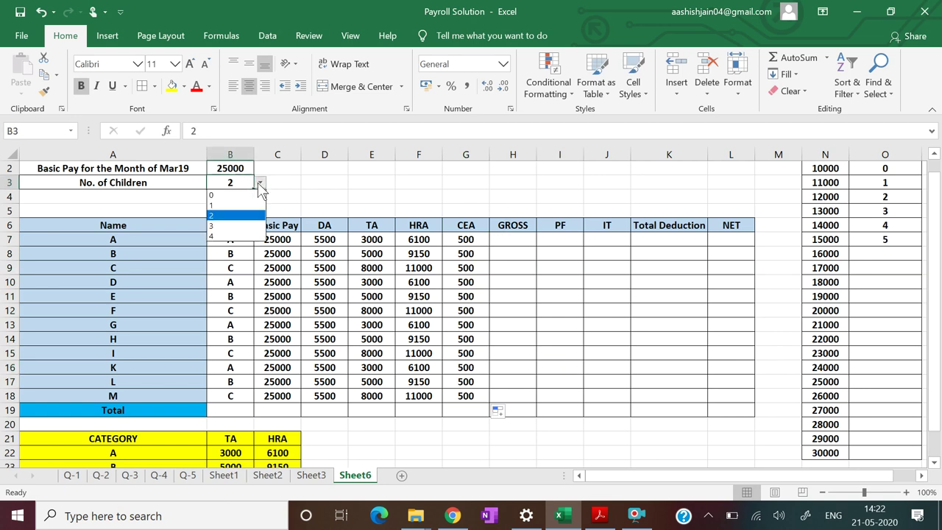
click(249, 225)
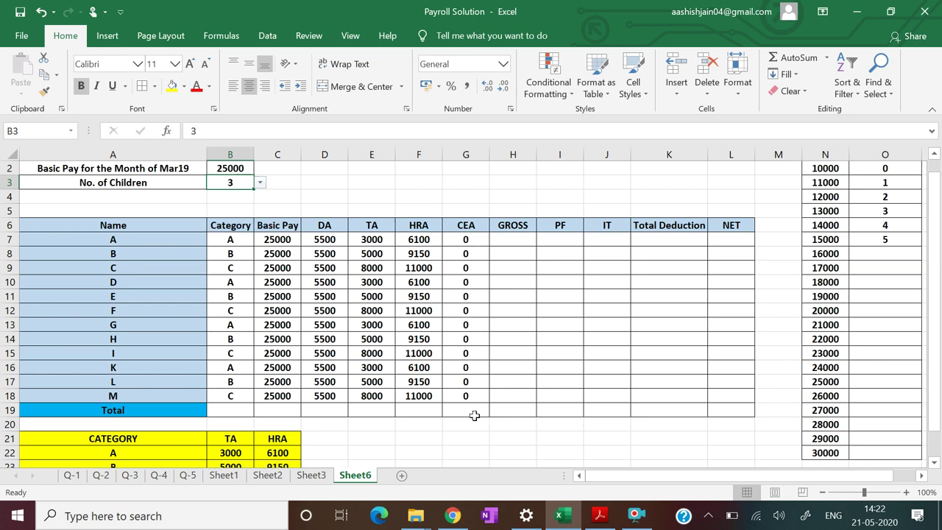
click(261, 183)
click(241, 194)
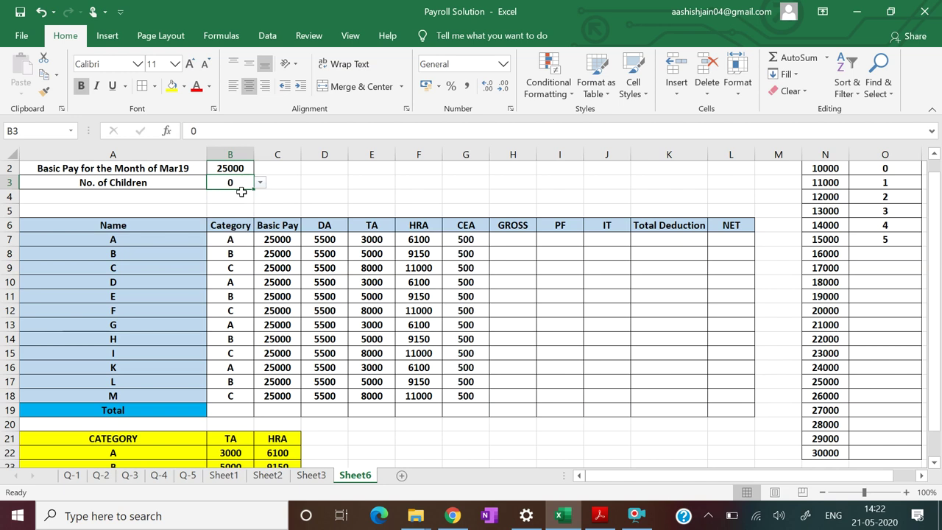
click(261, 183)
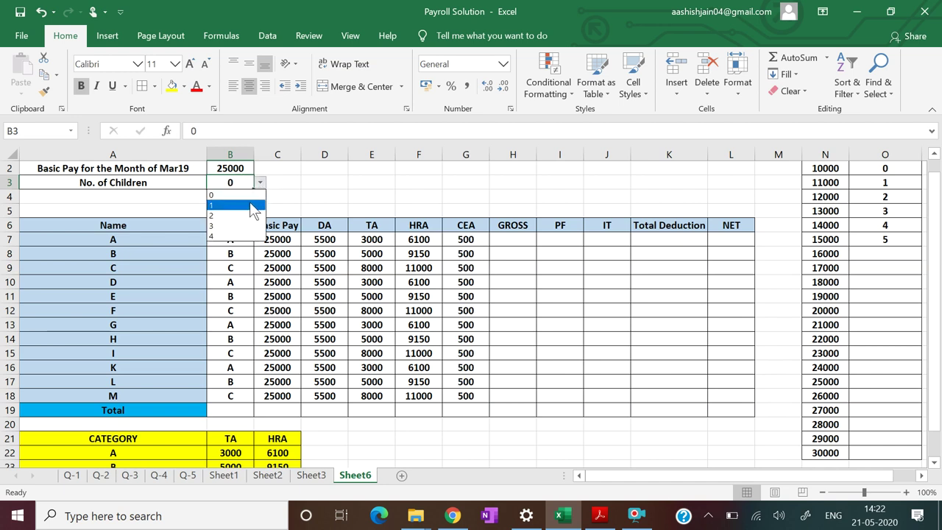
click(251, 206)
click(261, 182)
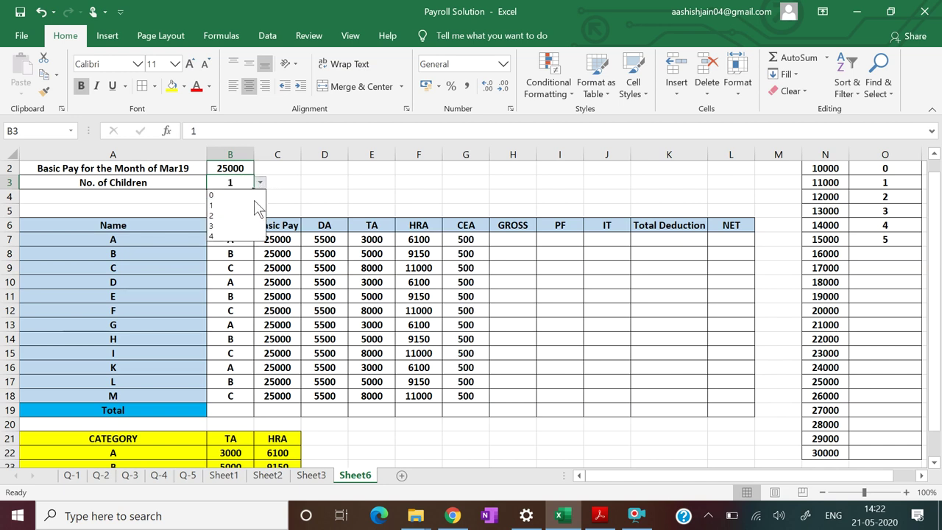
click(252, 216)
click(261, 183)
click(247, 236)
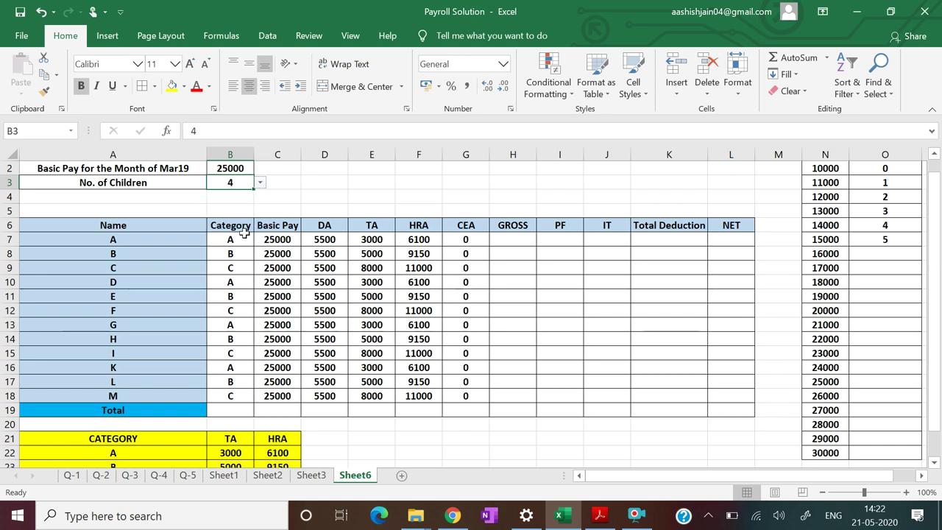
click(260, 184)
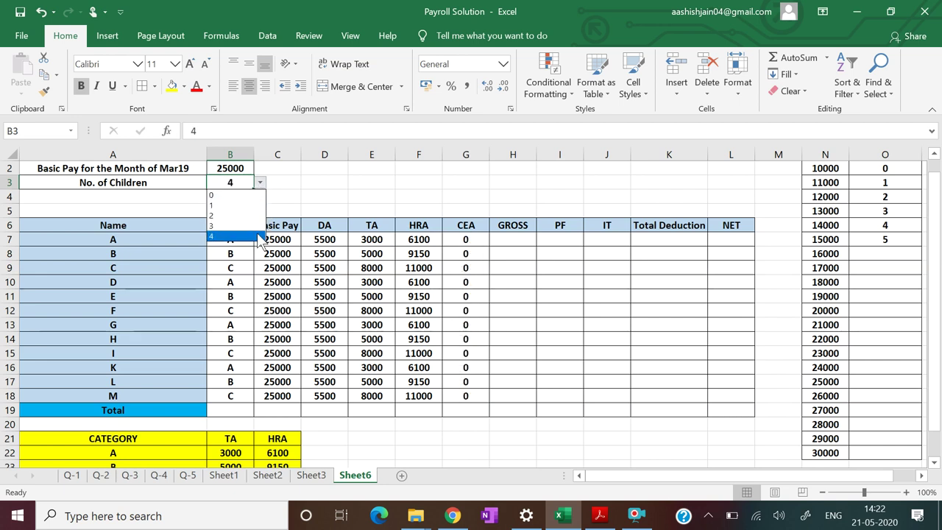
key(Escape)
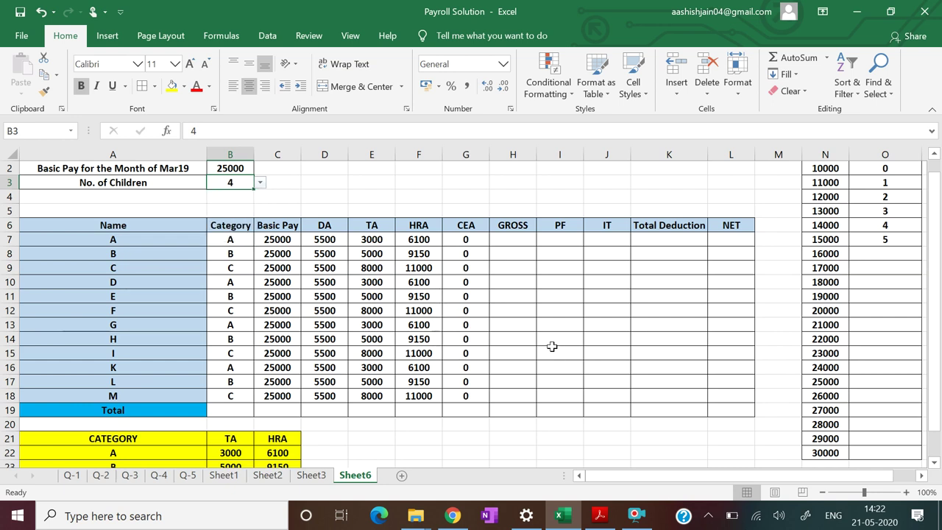
click(261, 184)
click(250, 215)
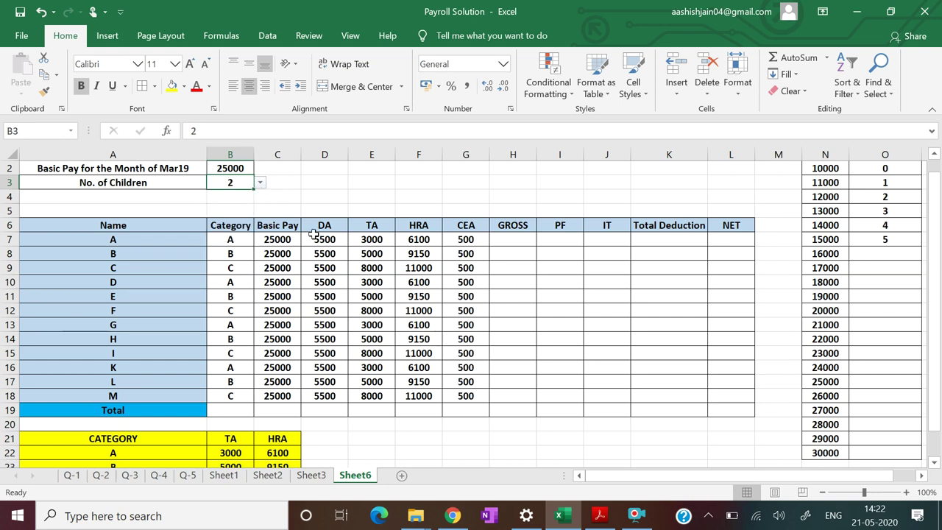
Step: Calculate gross pay in H7 with =SUM(C7:G7) and fill the formula down to H18
click(507, 241)
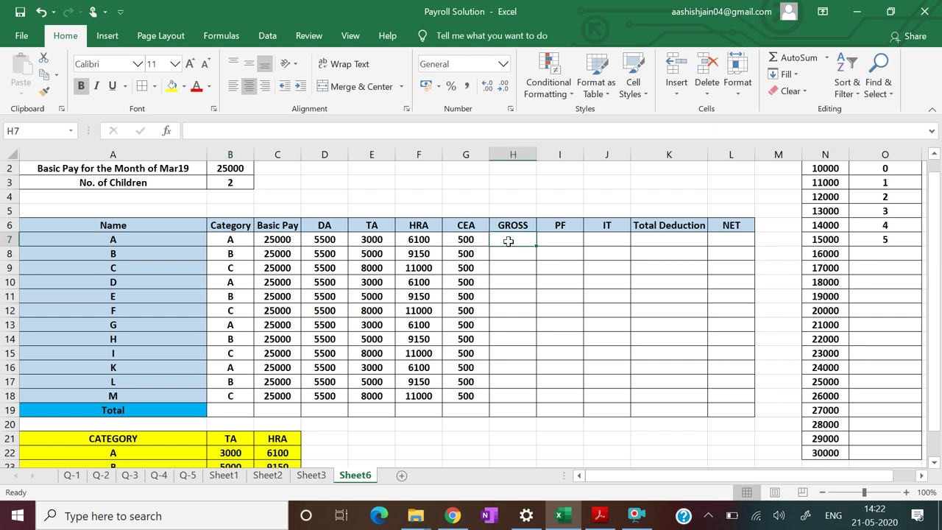
text(=SUM)
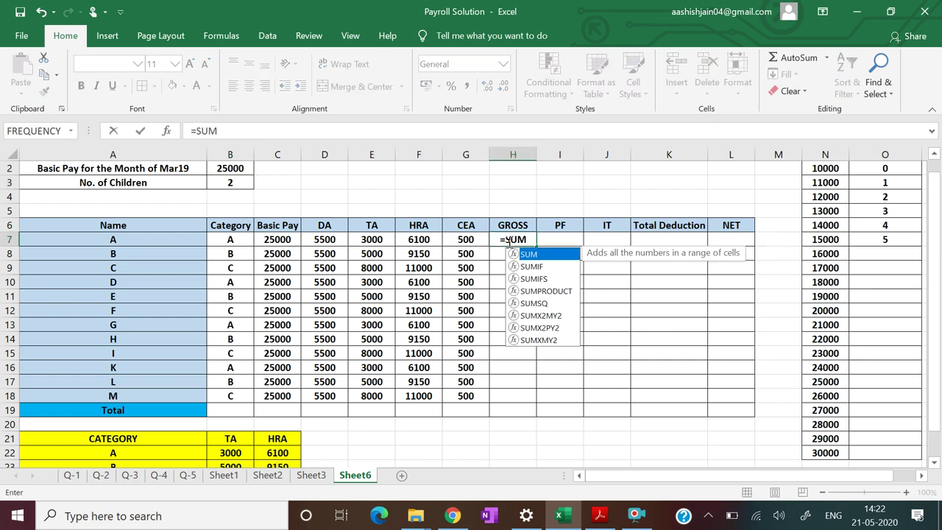
text(()
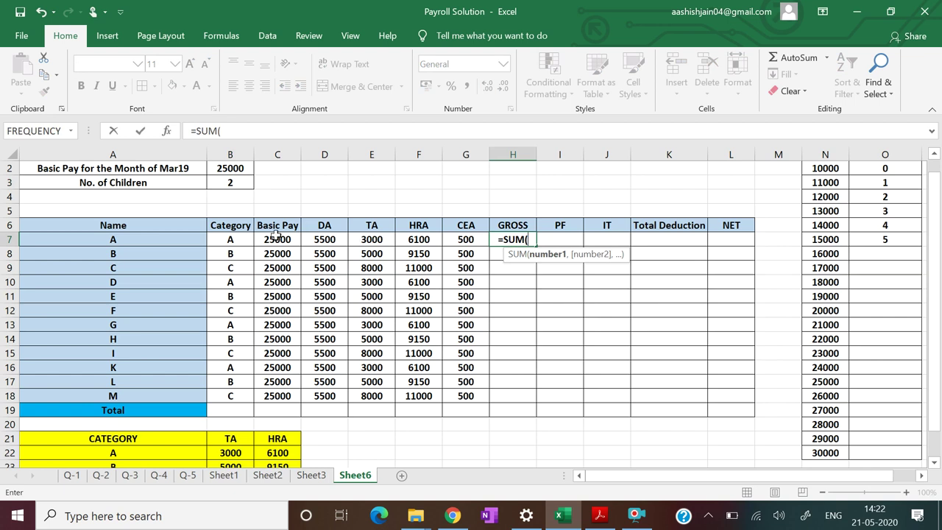
drag(267, 240, 454, 239)
text())
key(Return)
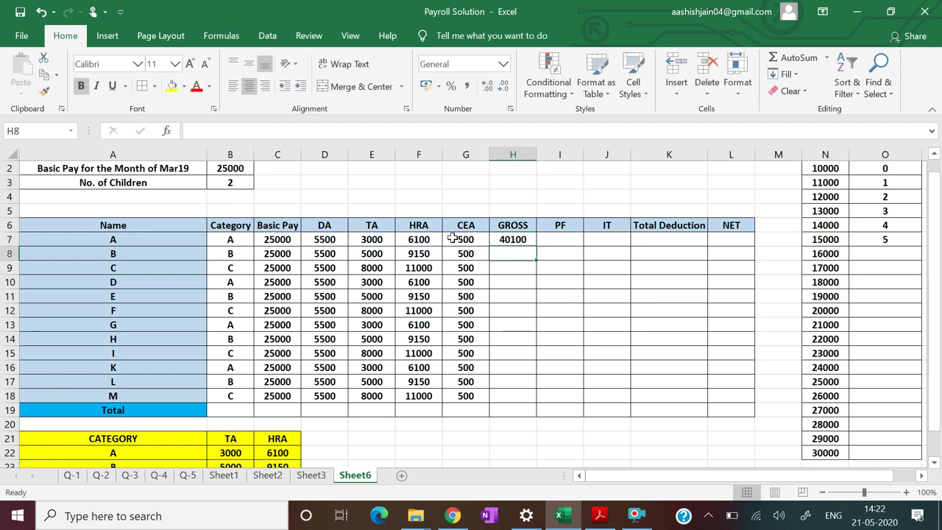
click(508, 239)
drag(536, 246, 534, 397)
click(625, 381)
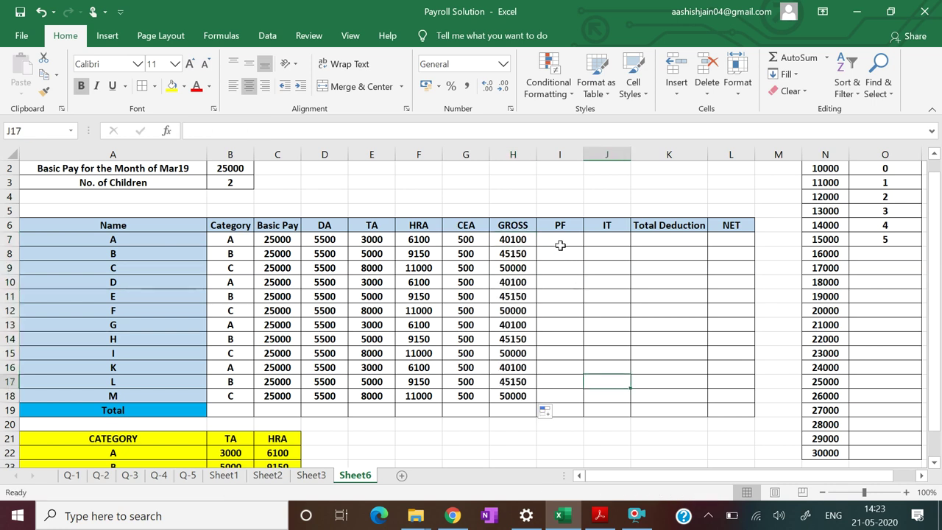
Step: Check the PF contribution rule in the payroll questions PDF and return to the Excel workbook
click(598, 515)
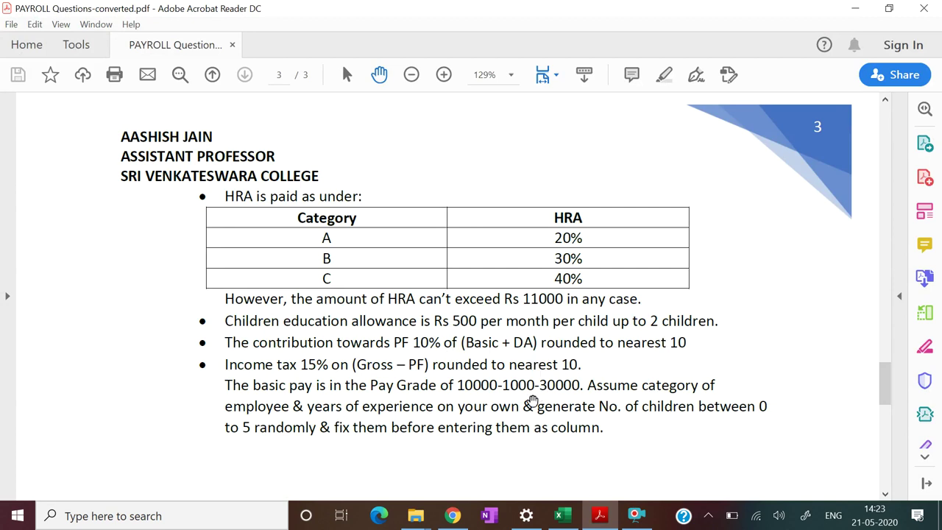
click(562, 515)
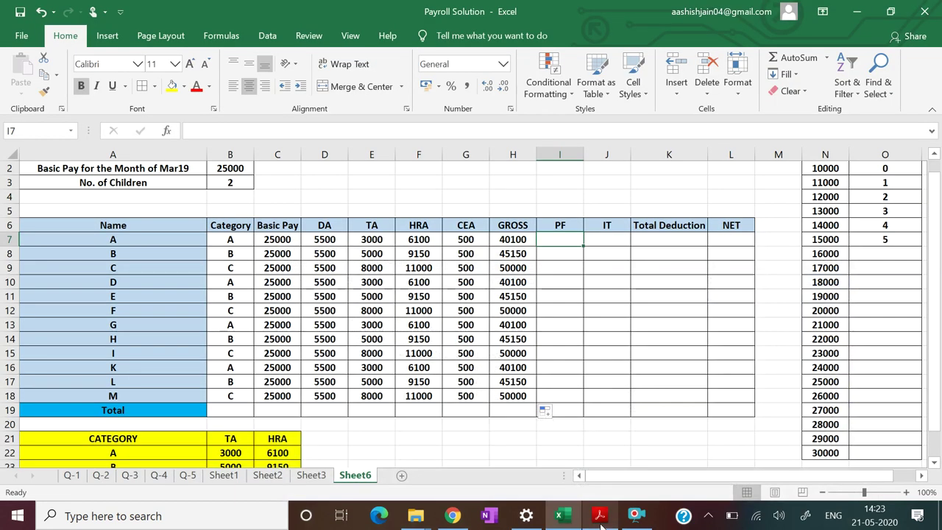
Step: Calculate the PF contribution in I7 with =ROUNDUP(10%*(C7+D7),-1)
text(=R)
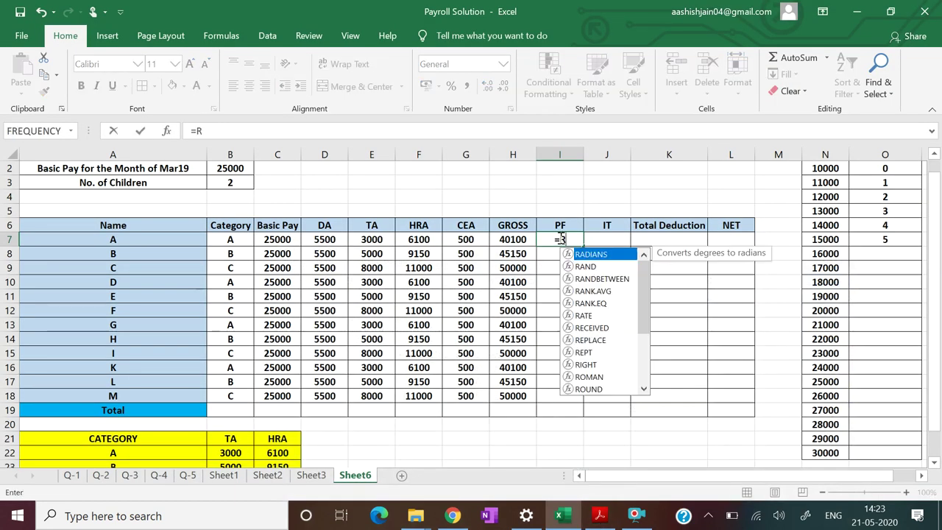
text(OUNDU)
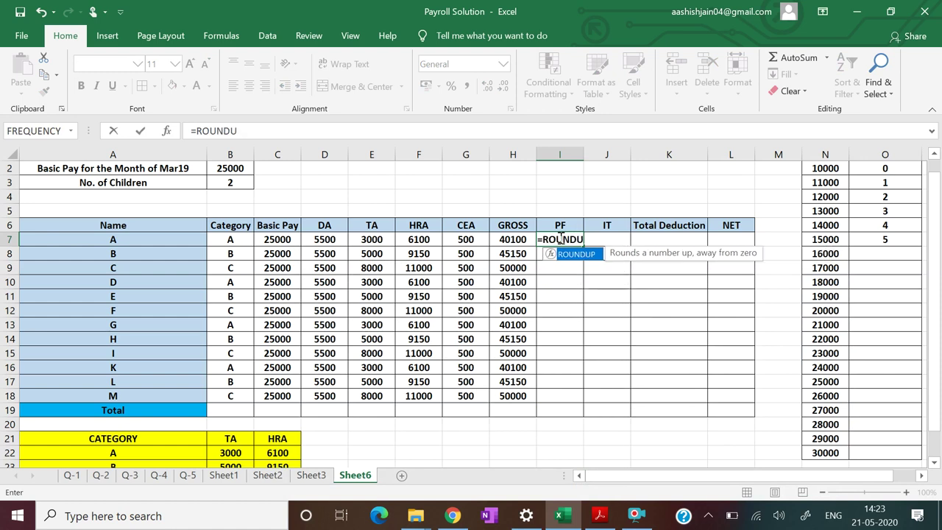
text(P()
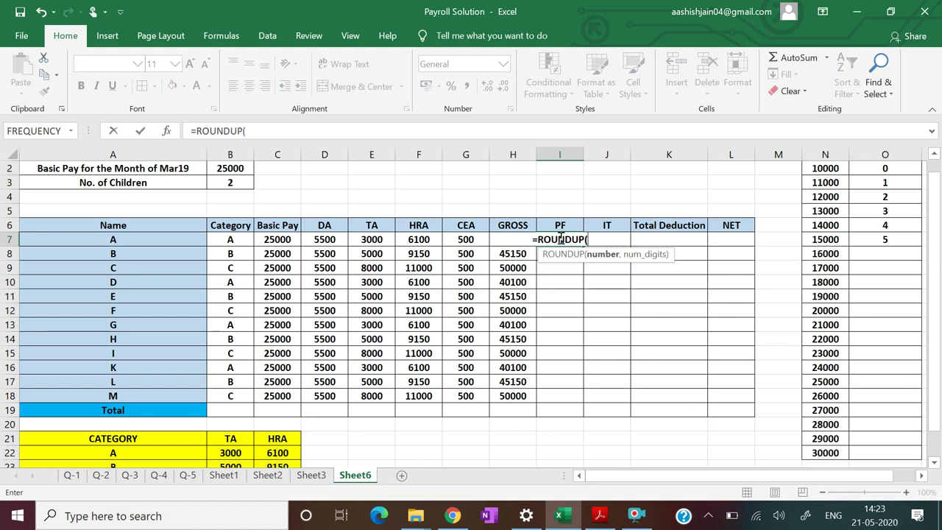
text(10%)
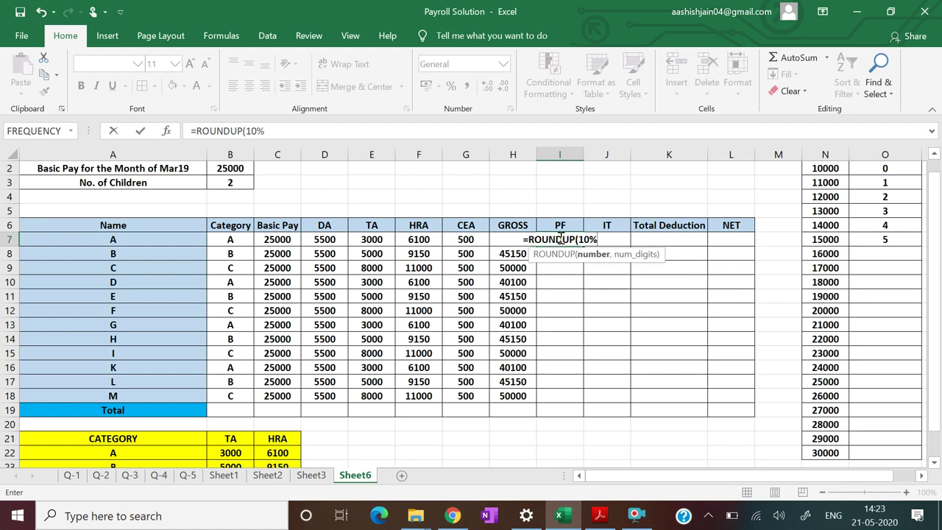
text(*()
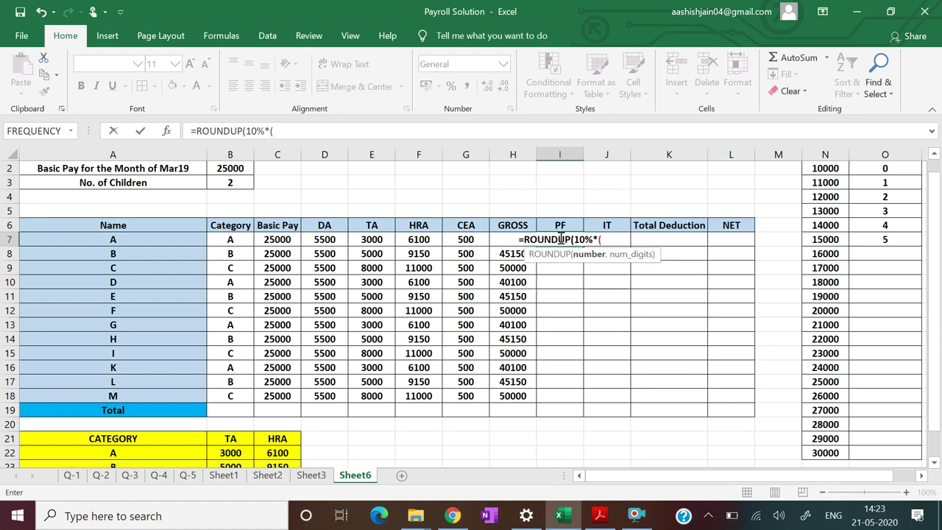
click(270, 239)
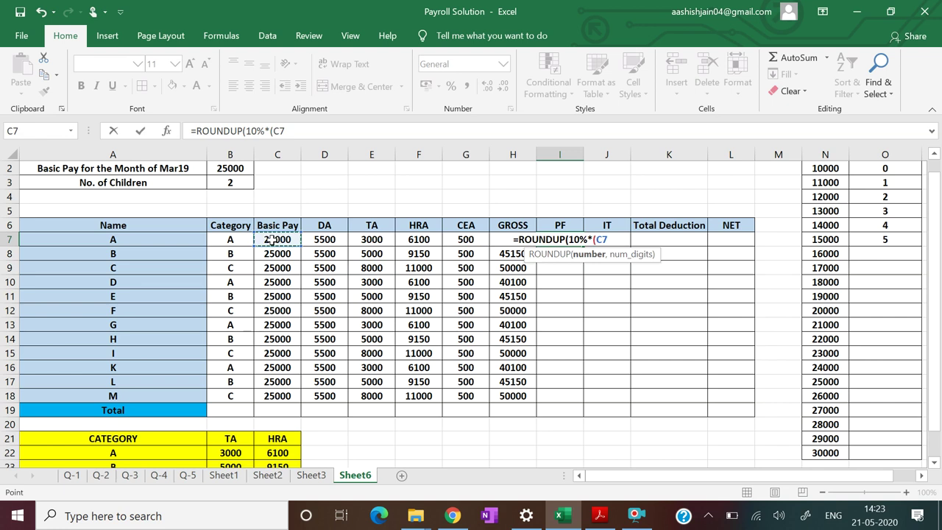
text(+)
click(321, 240)
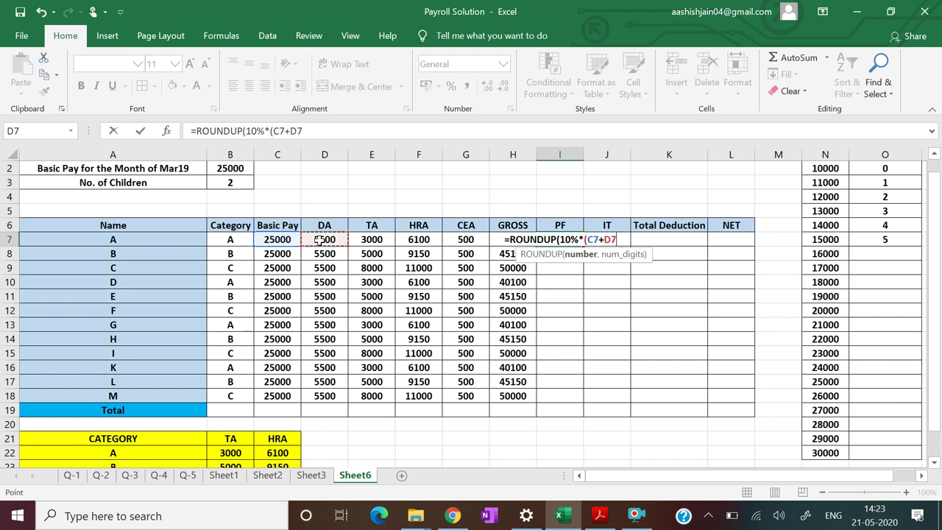
text())
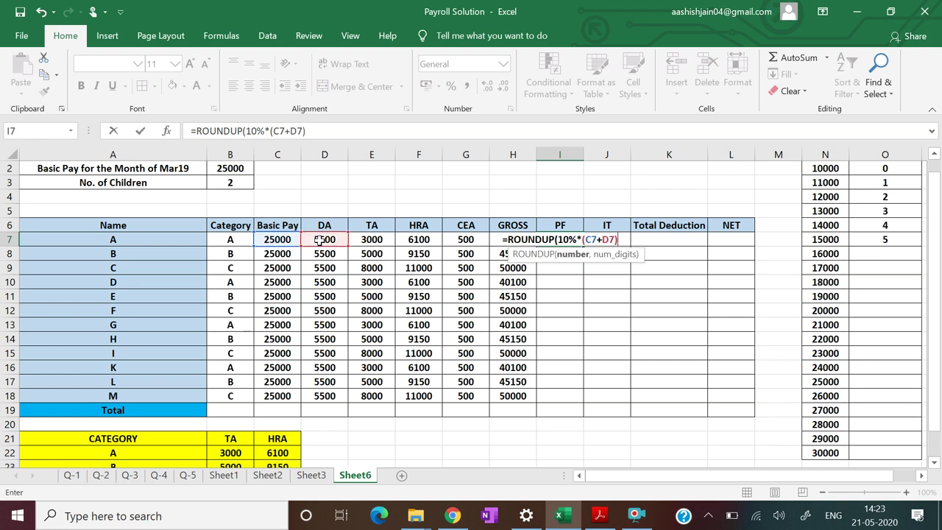
text(,)
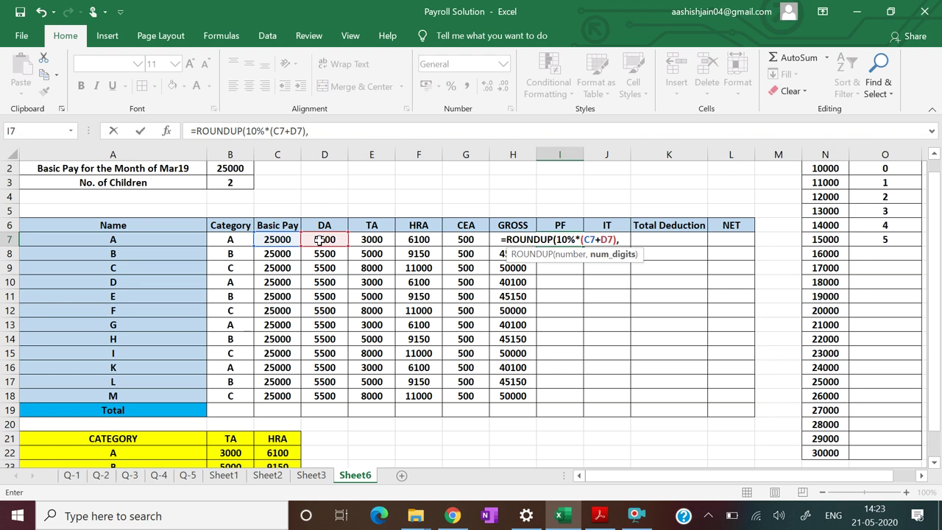
text(-1)
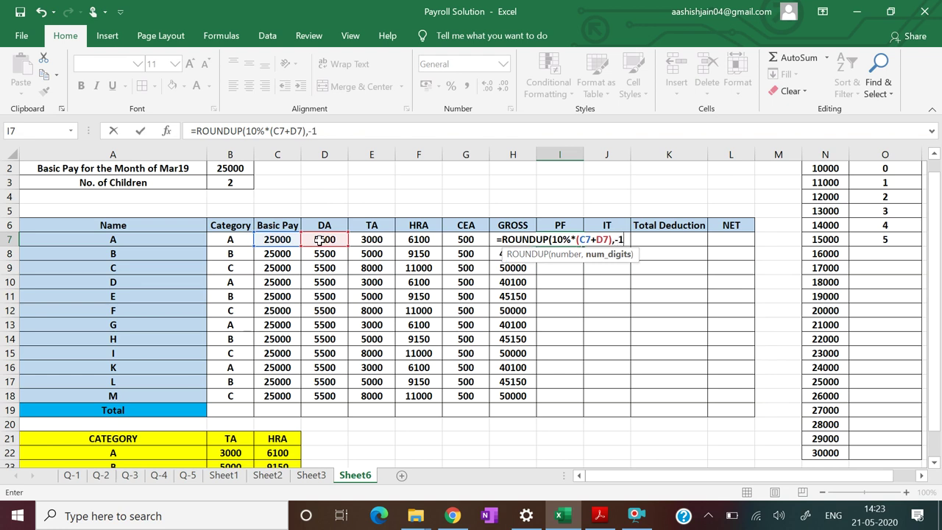
text())
key(Return)
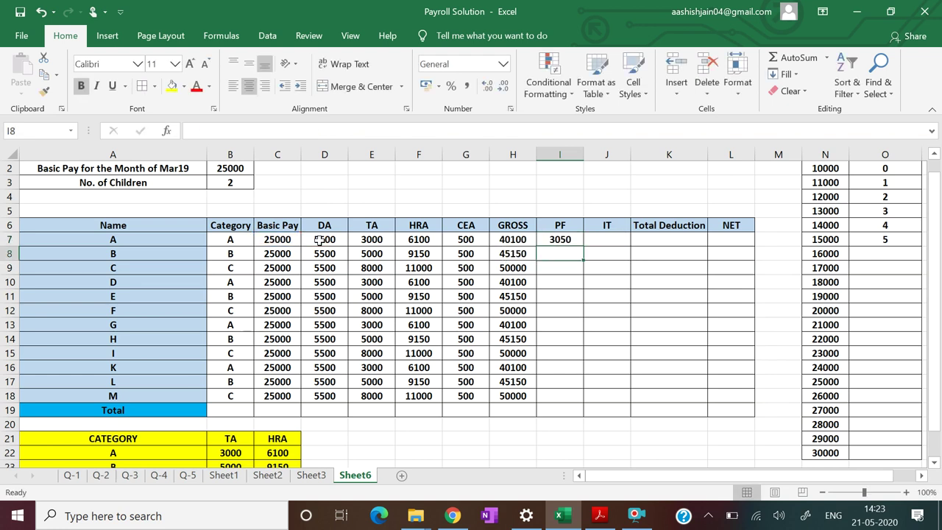
Step: Fill the PF formula from I7 down to I18 and clear the surplus value in total cell I19
click(563, 239)
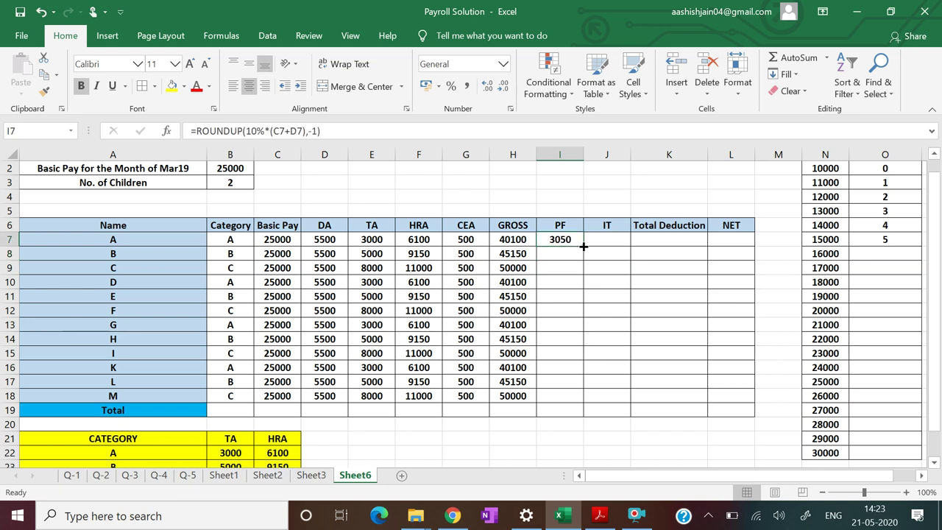
double_click(582, 246)
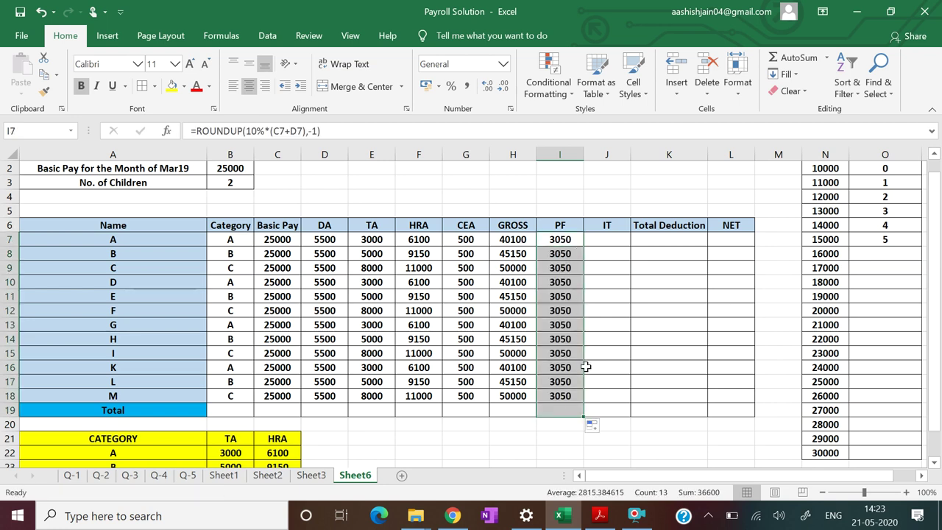
click(637, 341)
click(561, 241)
drag(584, 246, 580, 403)
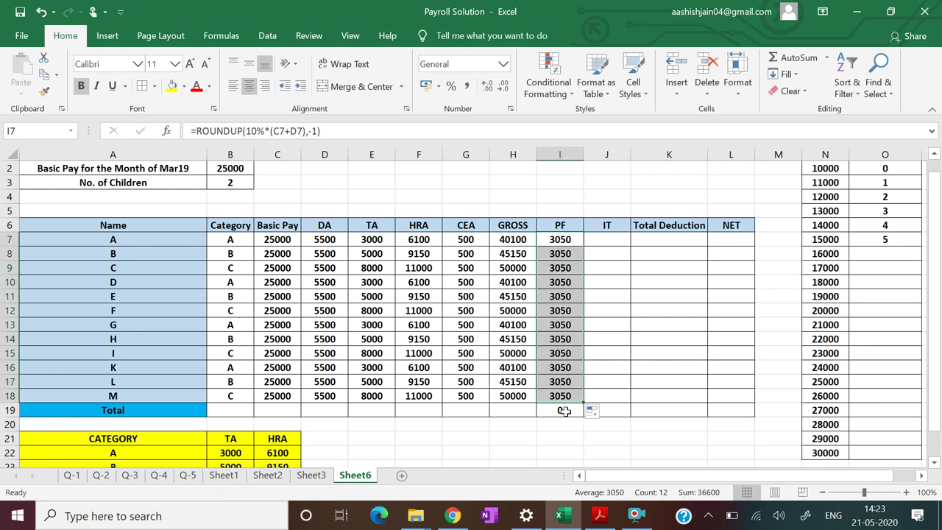
click(567, 411)
key(BackSpace)
click(642, 377)
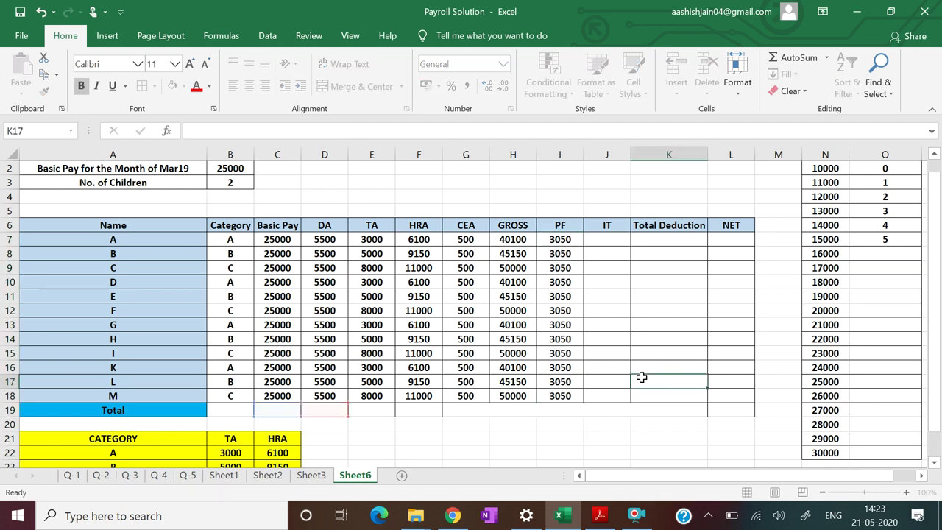
Step: Check the income tax rule in the payroll questions PDF and return to the Excel workbook
click(604, 247)
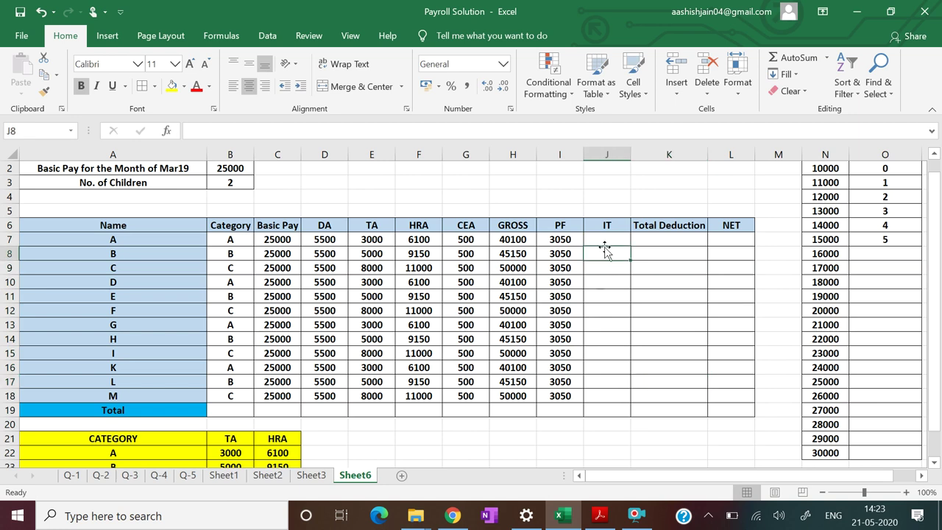
click(604, 239)
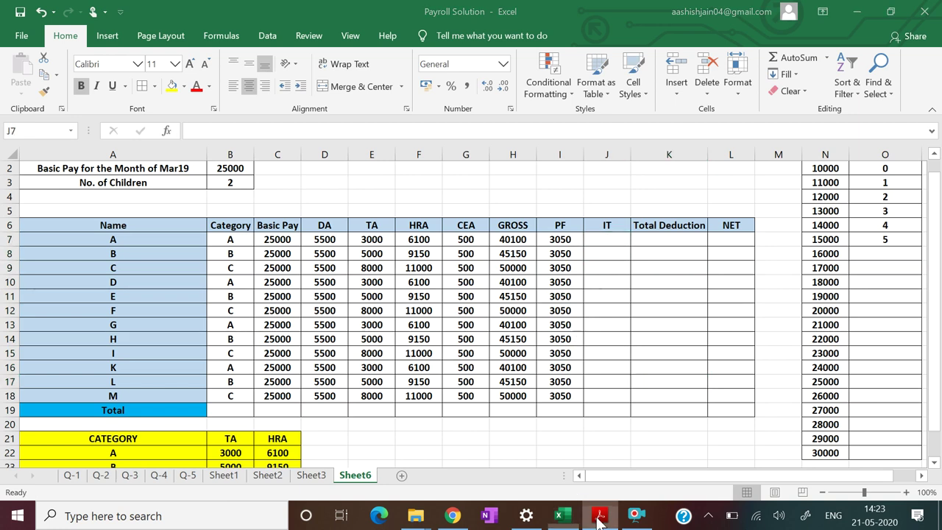
click(600, 516)
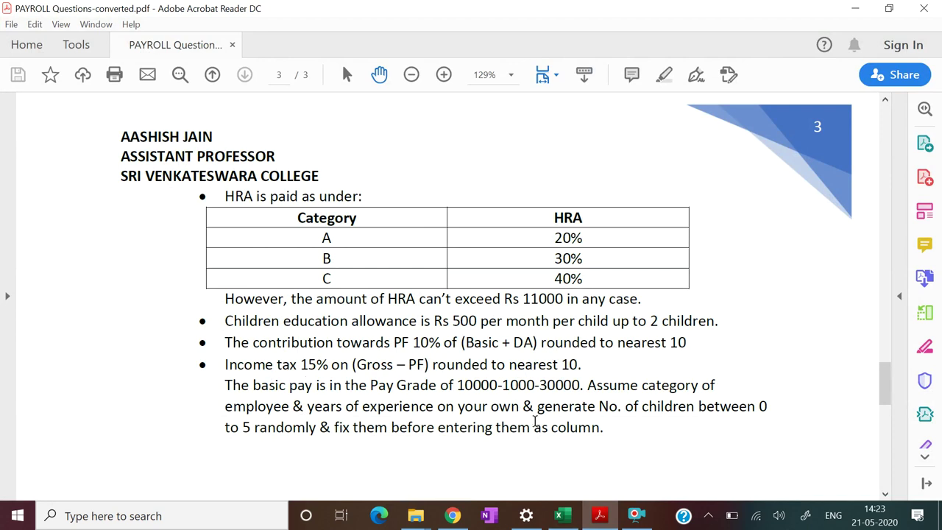
click(600, 517)
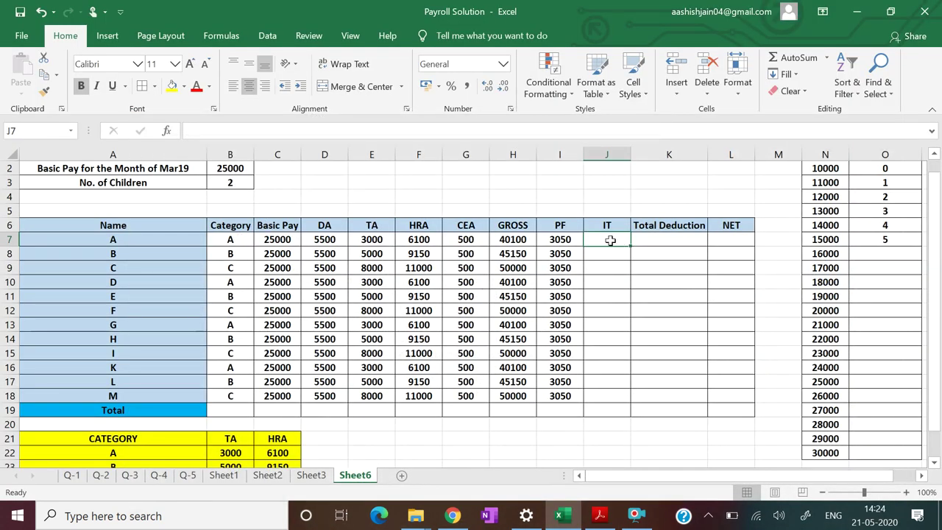
Step: Calculate income tax in J7 with =ROUNDUP(15%*(H7-I7),-1), rechecking the tax rate in the payroll questions PDF
text(=ROUND)
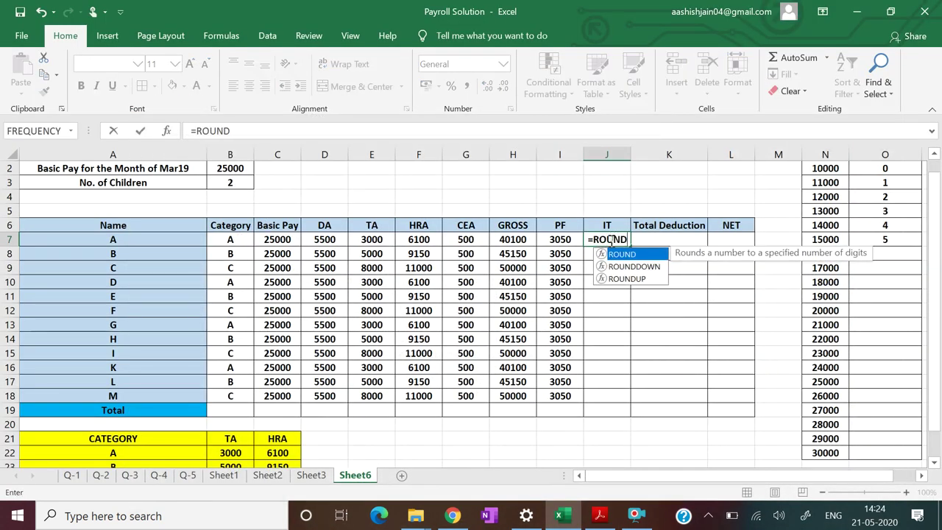
text(UP()
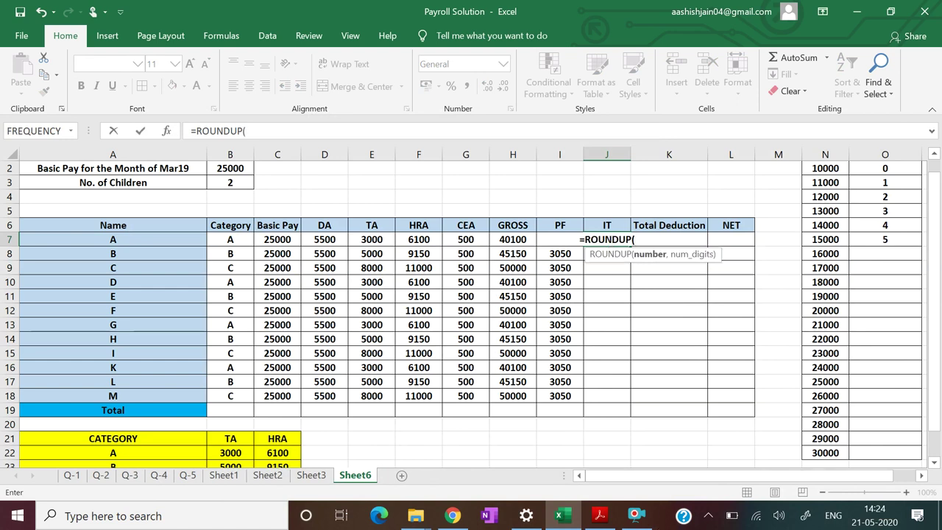
click(600, 516)
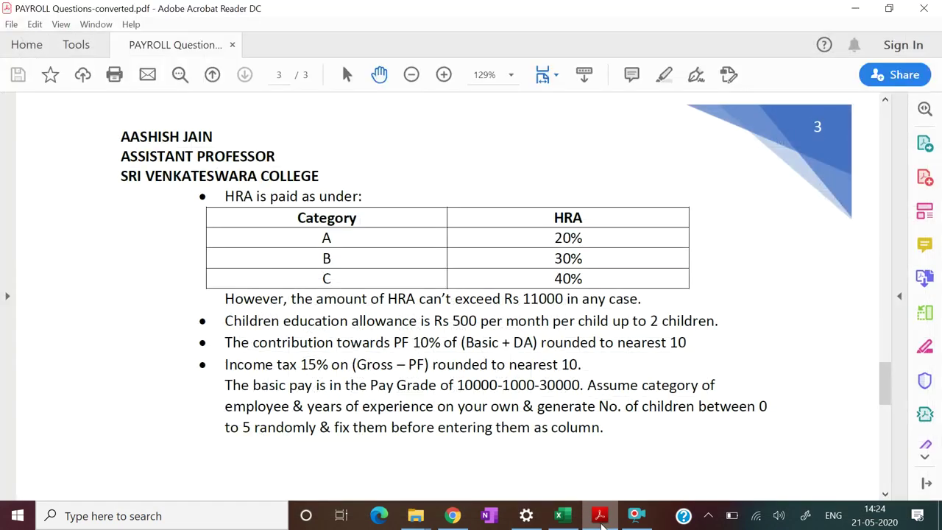
click(600, 517)
text(1)
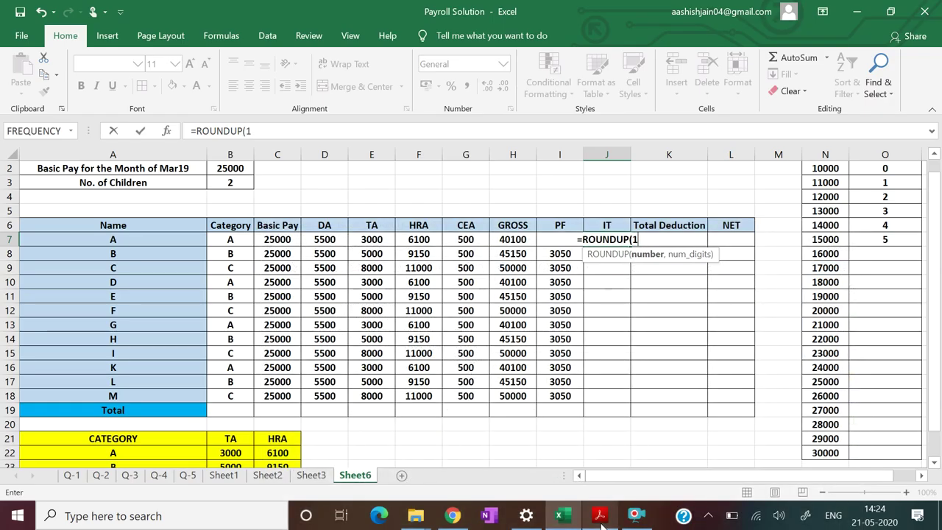
text(5%*)
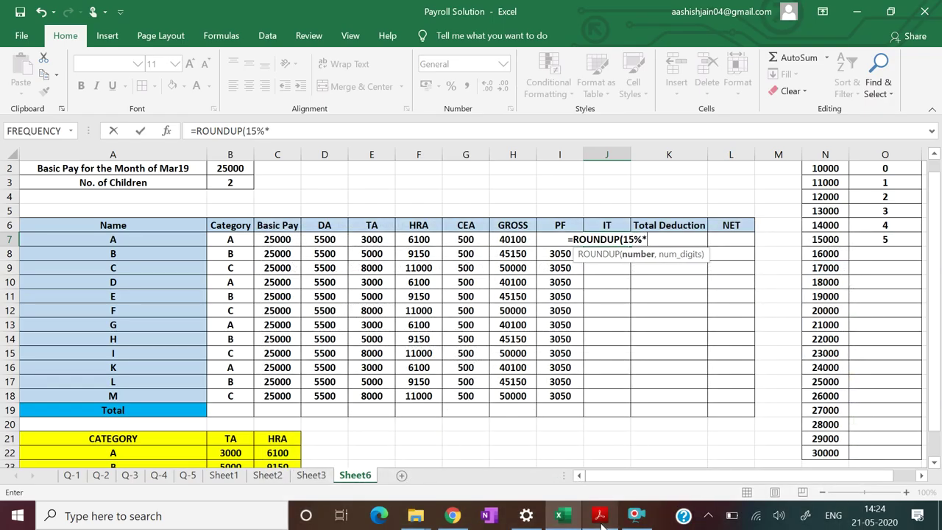
text(()
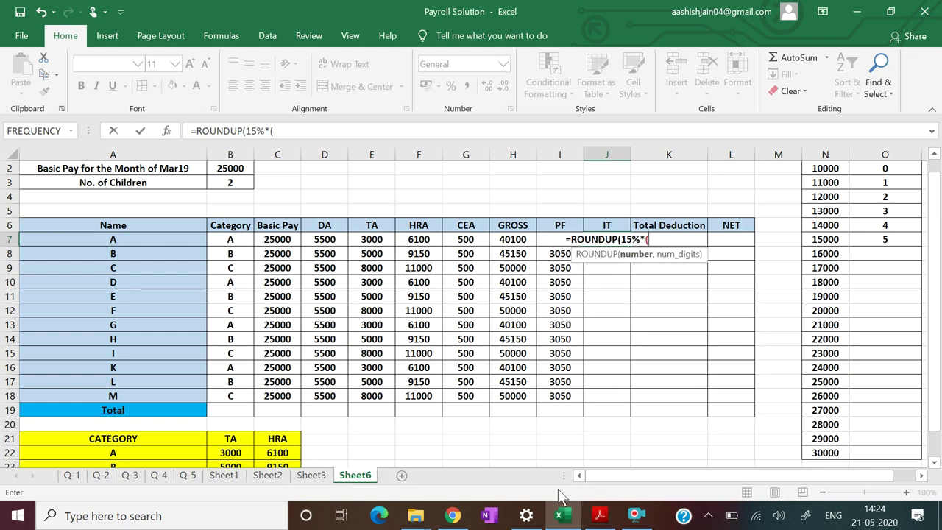
click(512, 241)
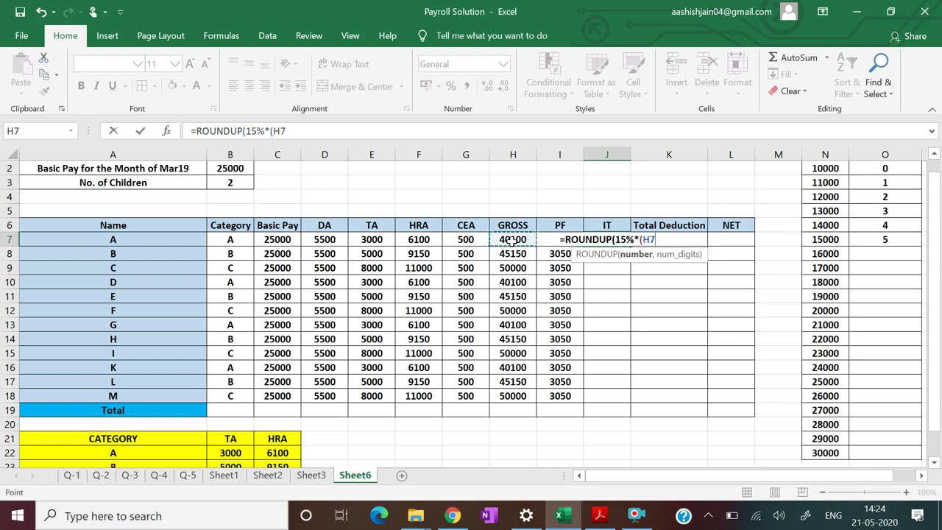
text(-)
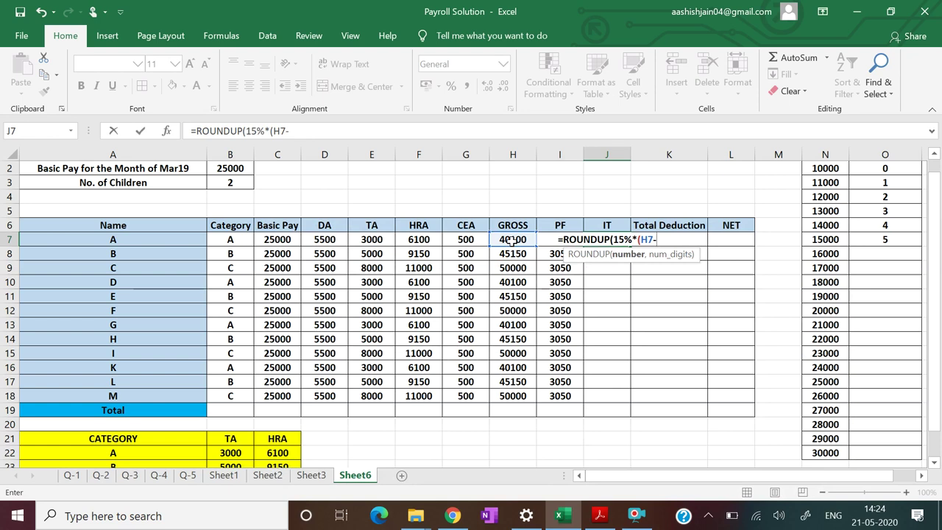
text(I)
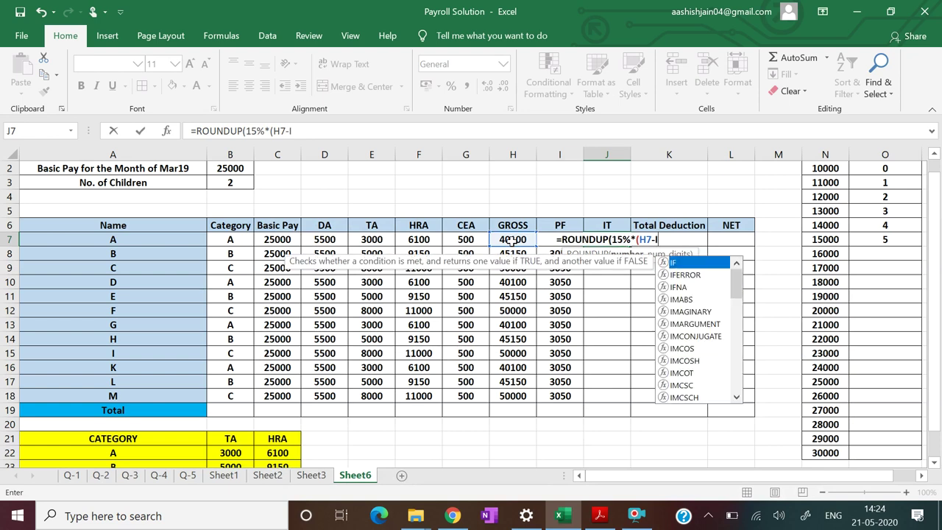
text(7)
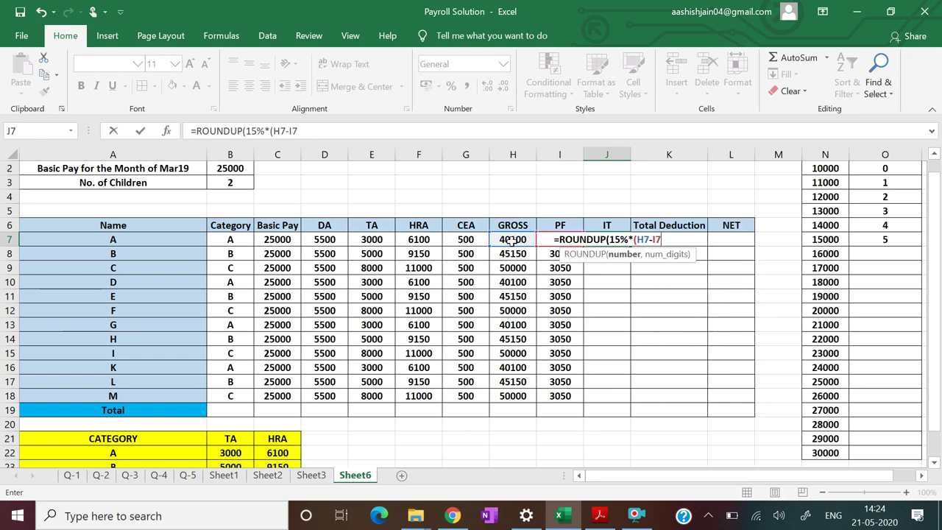
text(),)
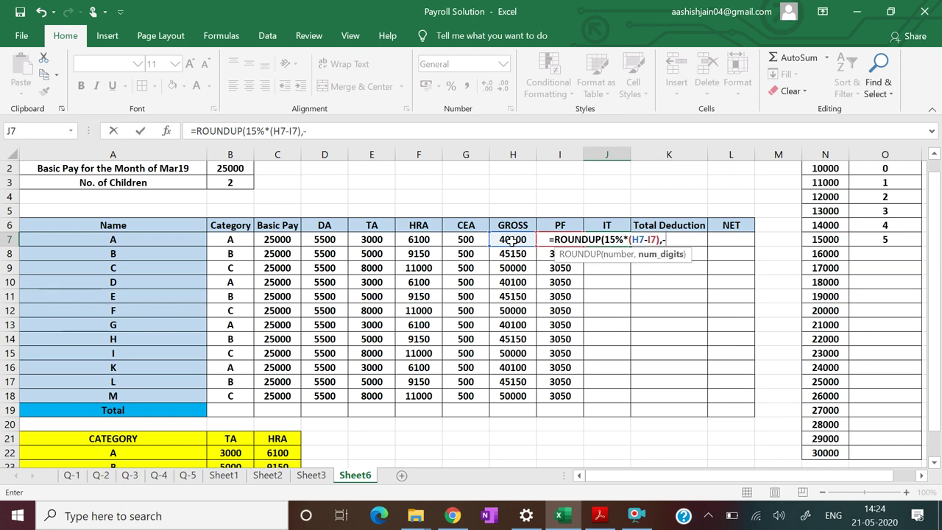
text(-1))
key(Return)
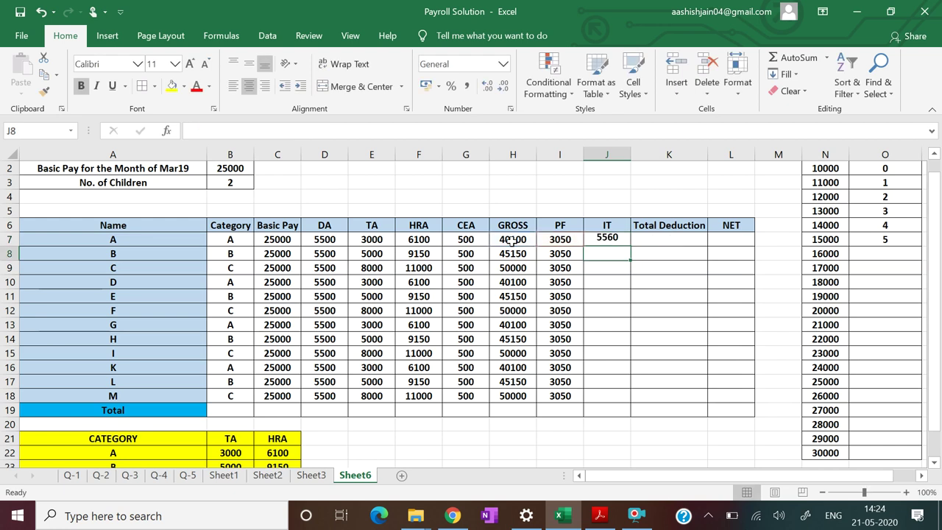
Step: Fill the income tax formula from J7 down to J18 for all employees
click(606, 241)
drag(628, 245, 622, 398)
click(658, 398)
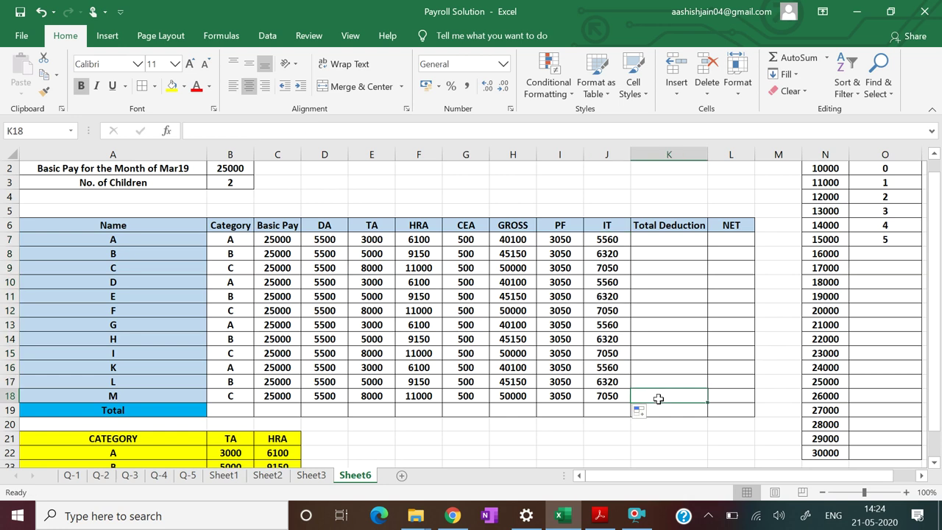
click(667, 251)
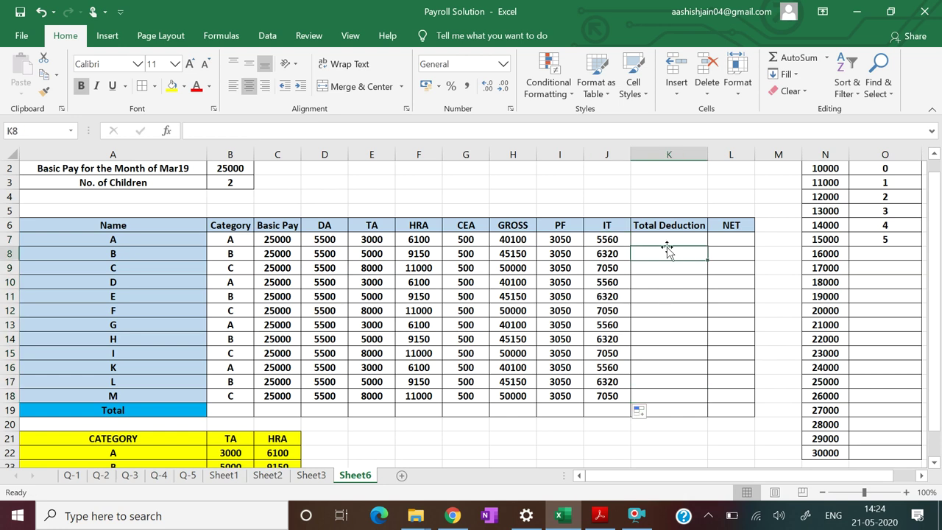
text(=)
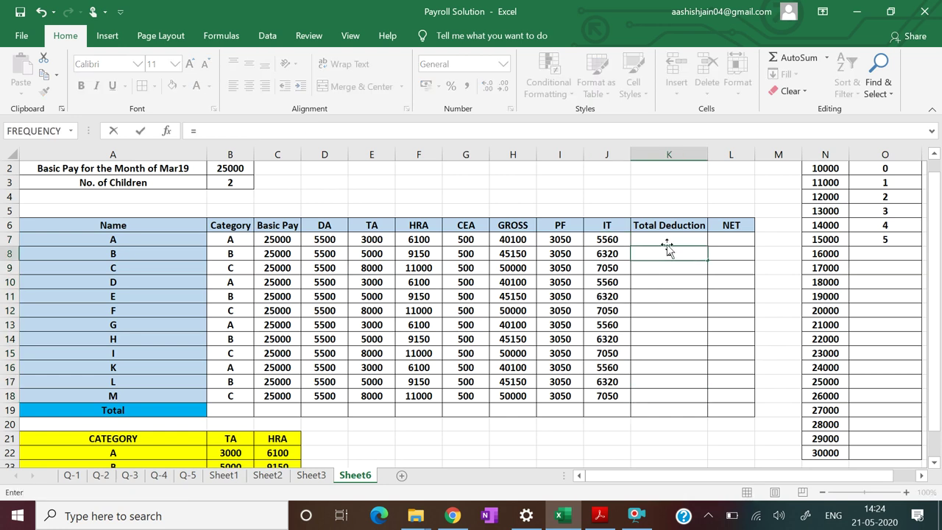
click(665, 240)
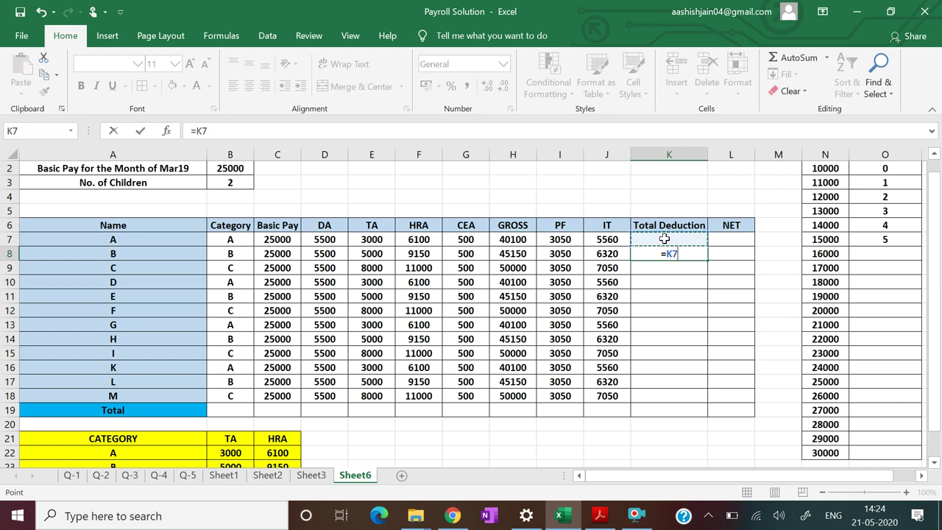
key(BackSpace)
key(BackSpace)
key(BackSpace)
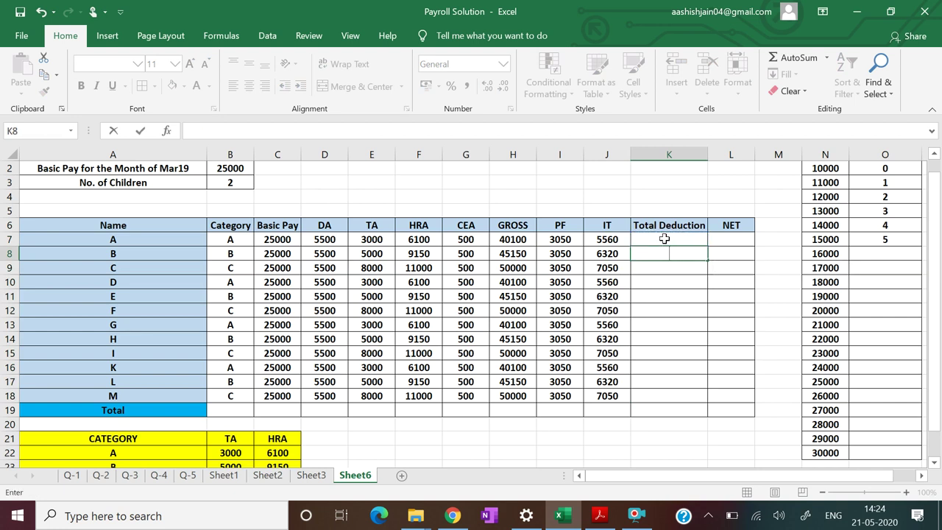
Step: Calculate total deduction in K7 with =I7+J7 and fill the formula down to K18
click(664, 239)
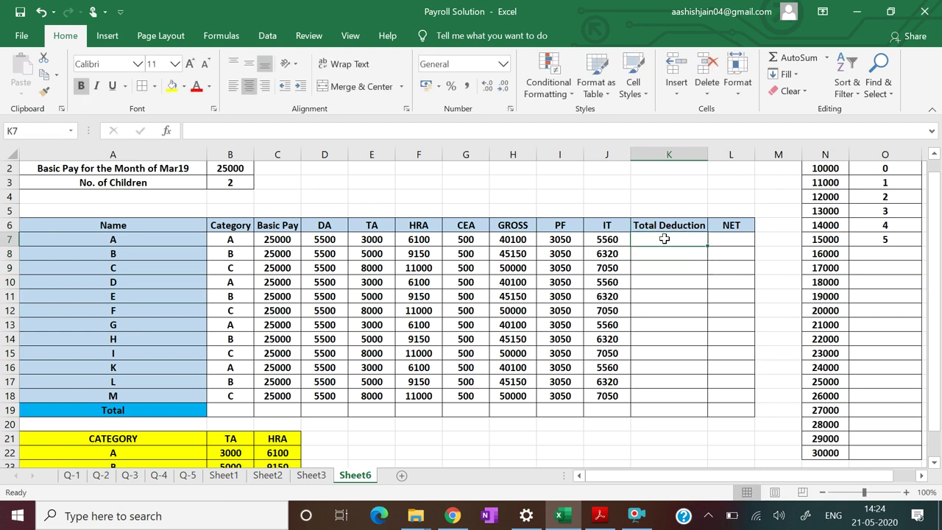
text(=)
click(568, 239)
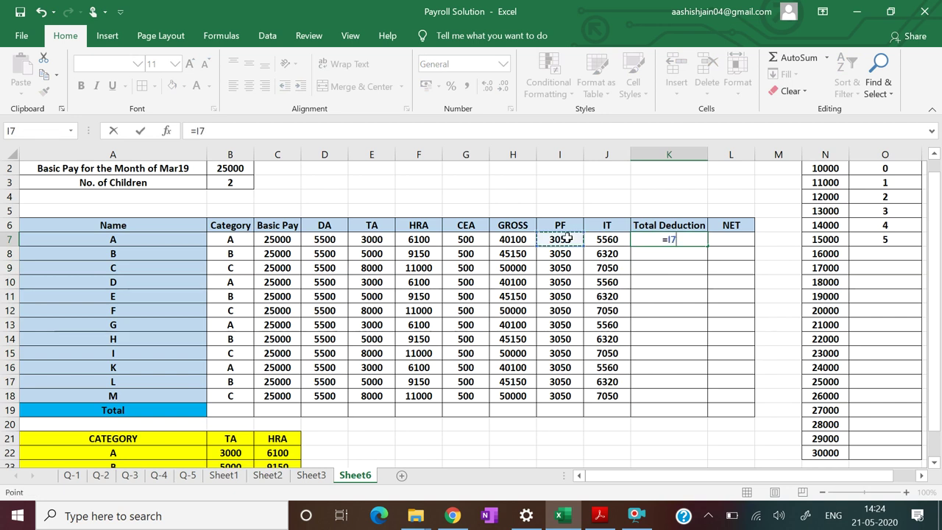
text(+)
click(594, 243)
key(Return)
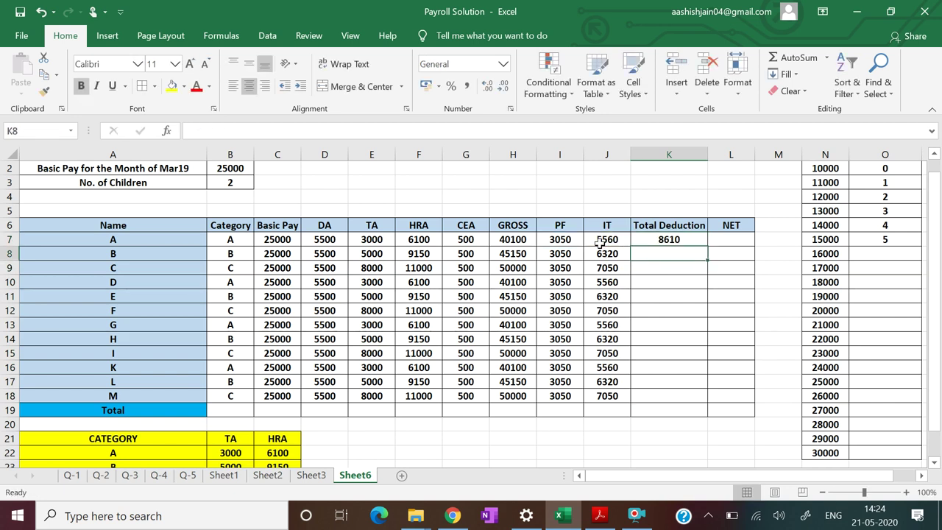
click(660, 238)
drag(707, 247, 695, 399)
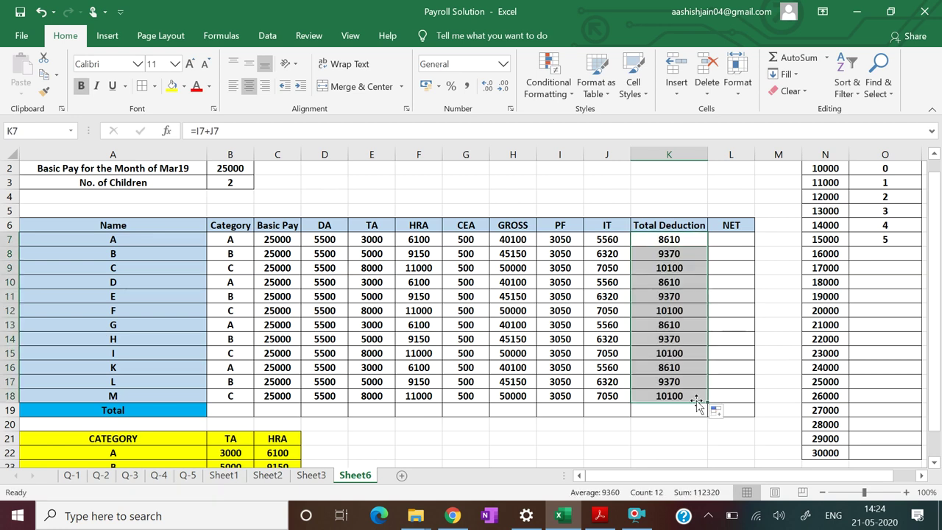
Step: Calculate net pay in L7 with =H7-K7 and fill the formula down to L18
click(730, 245)
text(=)
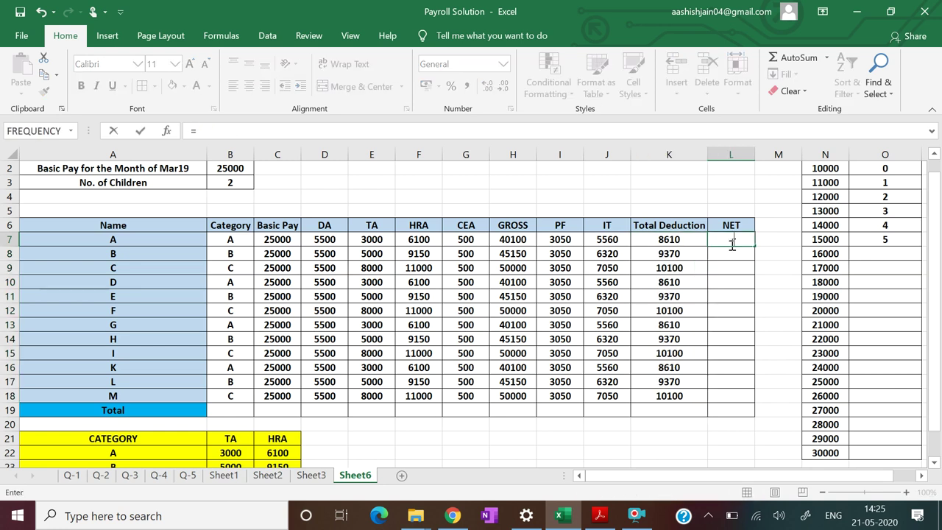
click(517, 239)
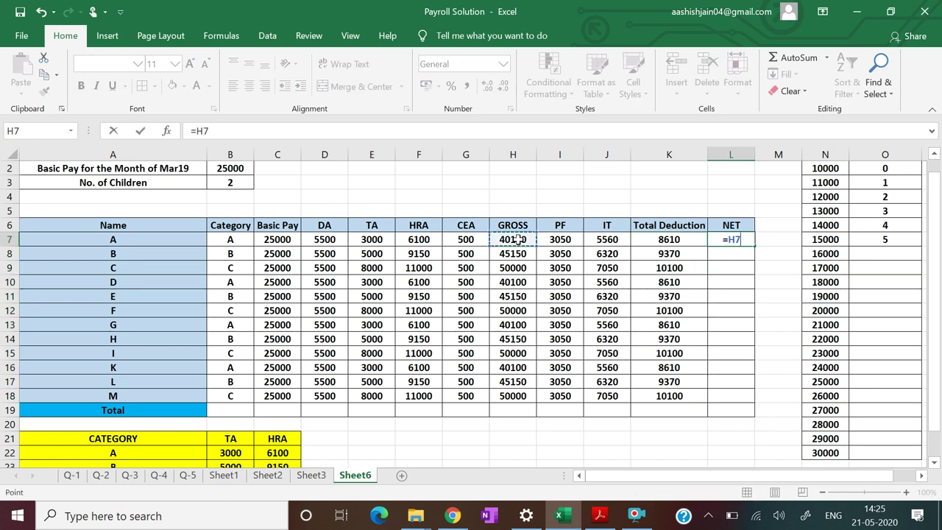
text(-)
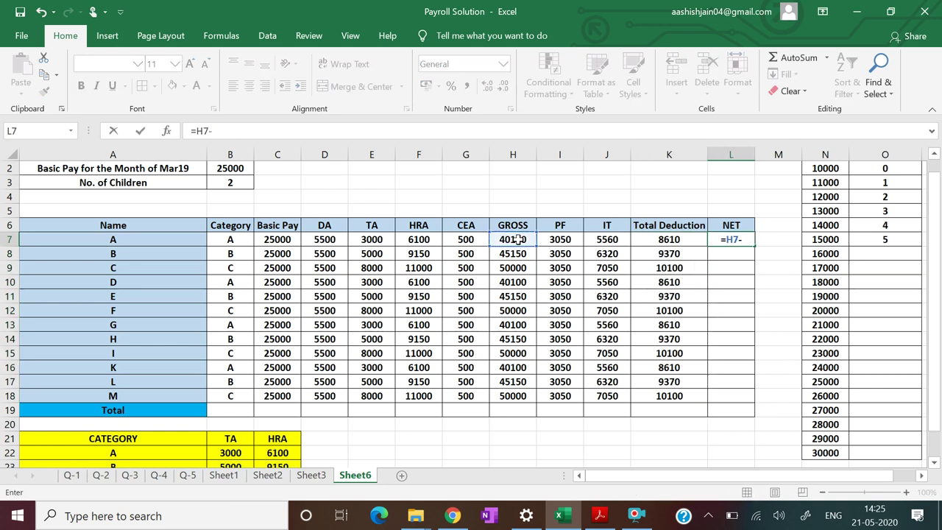
click(646, 240)
key(Return)
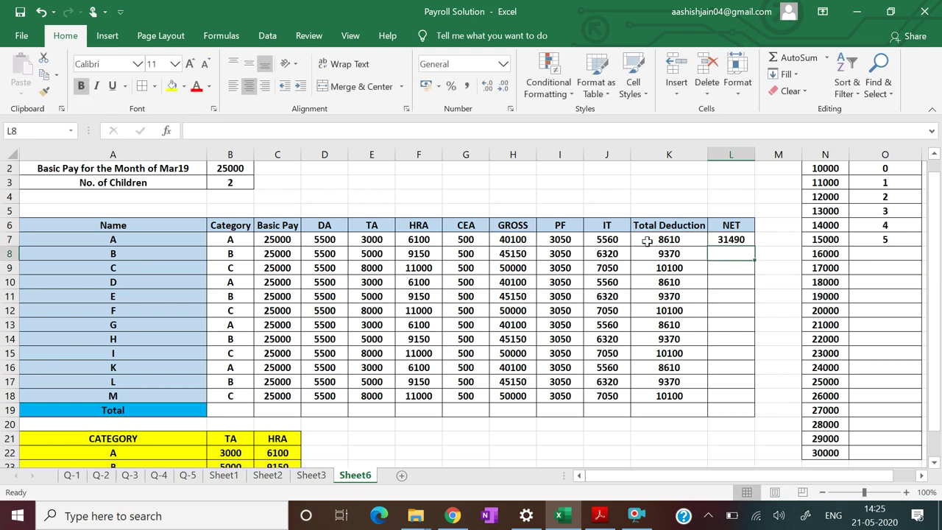
click(721, 240)
drag(754, 248, 744, 396)
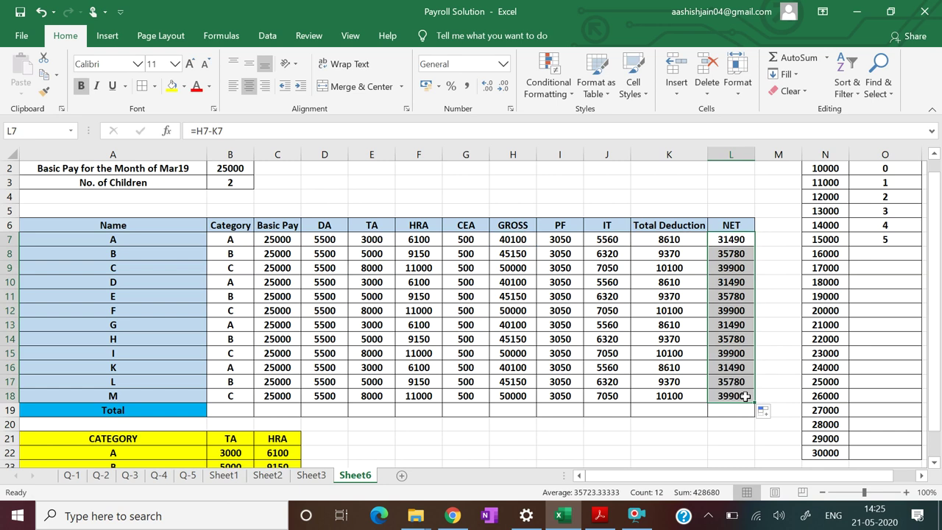
Step: Enter =SUM(C7:C19) in the Total row's Basic Pay cell C19 and dismiss the circular reference warning
click(276, 412)
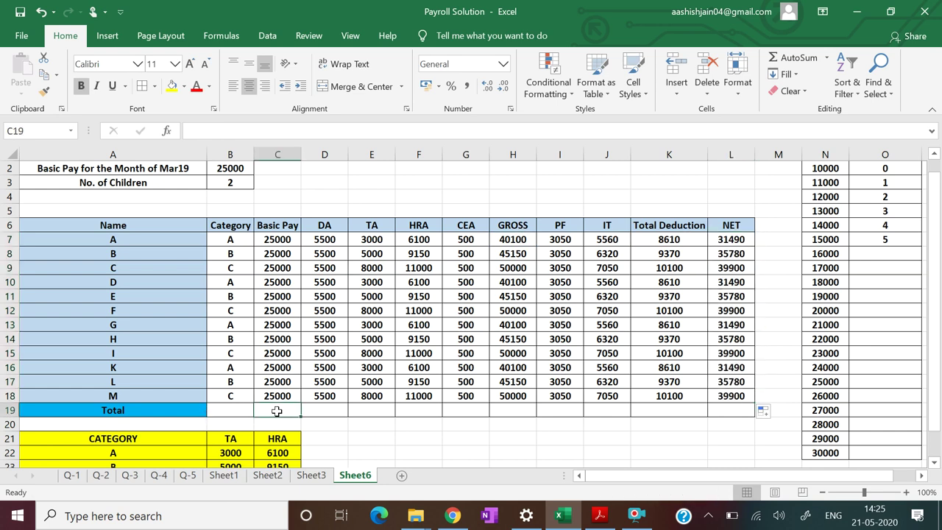
text(=SUM)
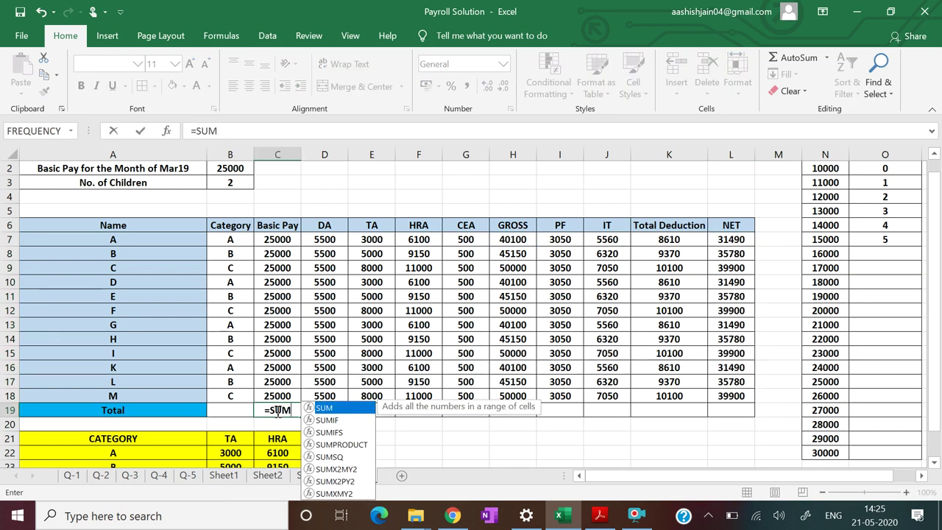
text(()
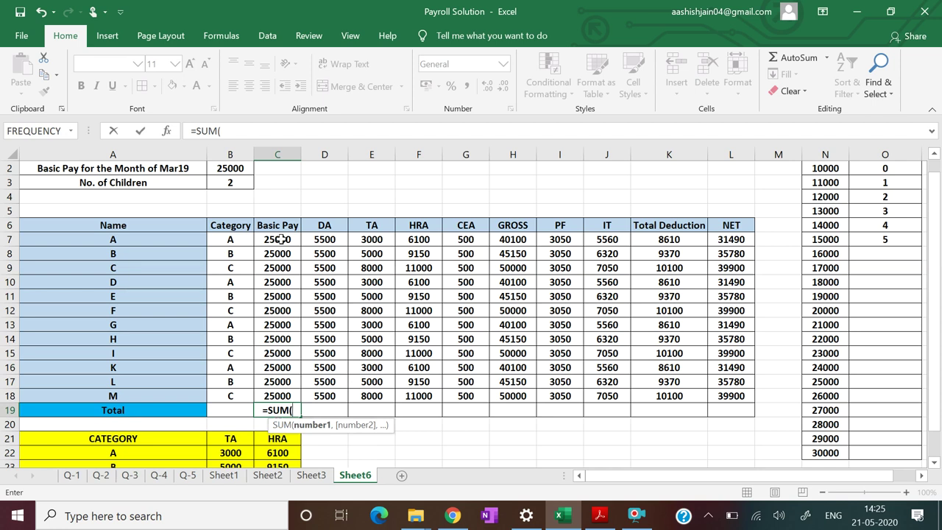
drag(281, 239, 281, 407)
text())
key(Return)
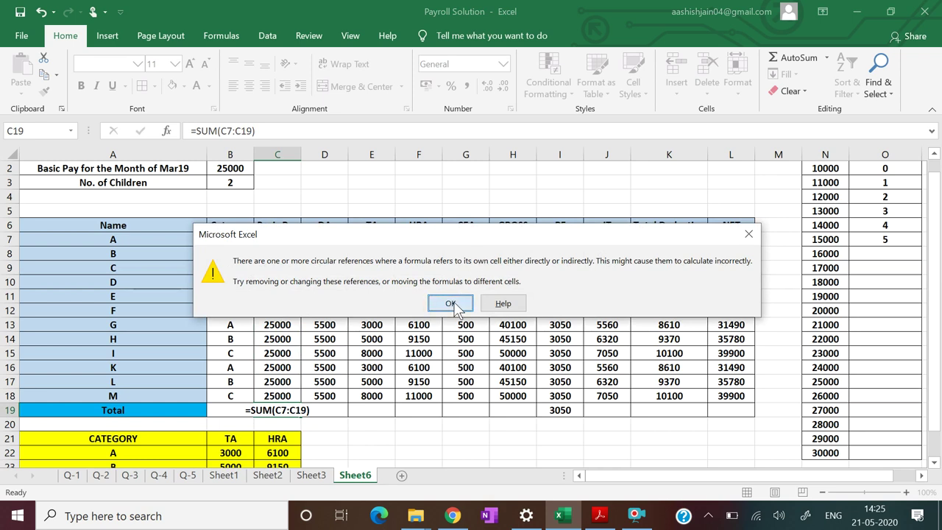
click(452, 302)
Step: Correct the Basic Pay total formula in C19 to =SUM(C7:C18)
click(275, 412)
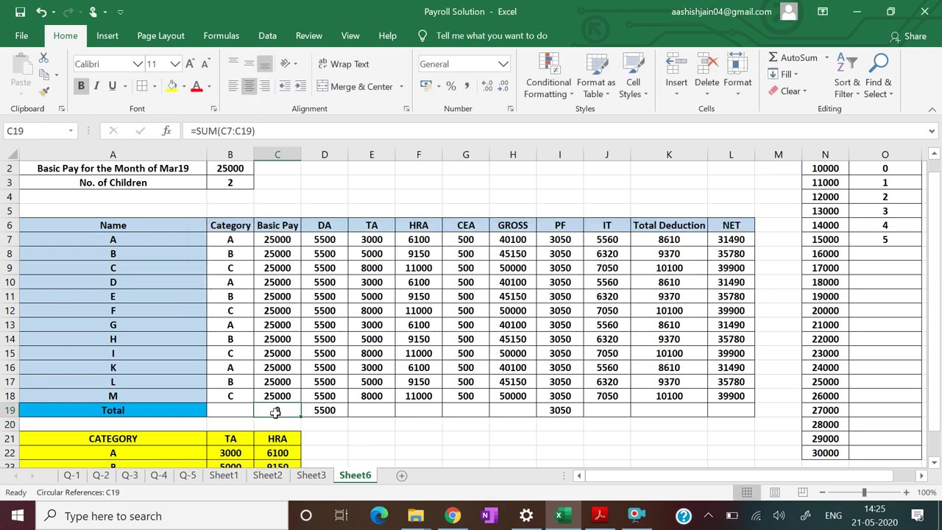
click(252, 131)
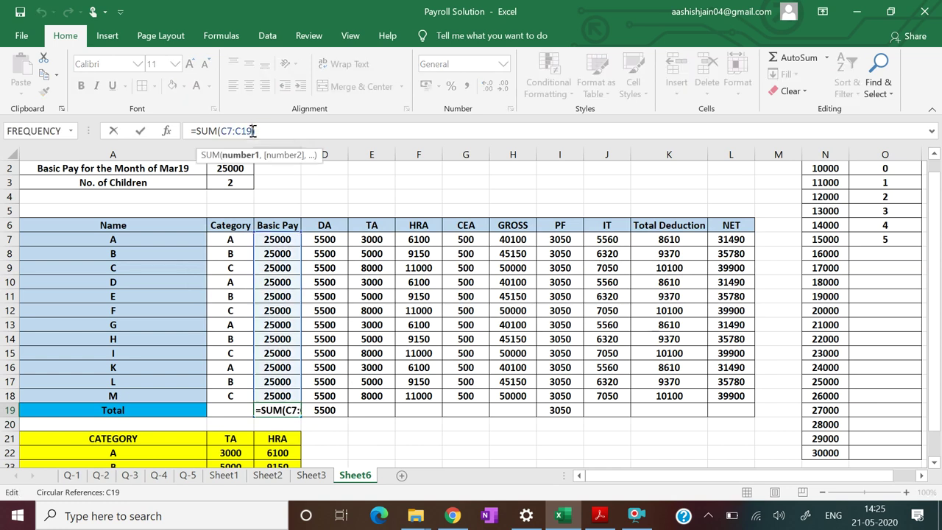
key(BackSpace)
text(8)
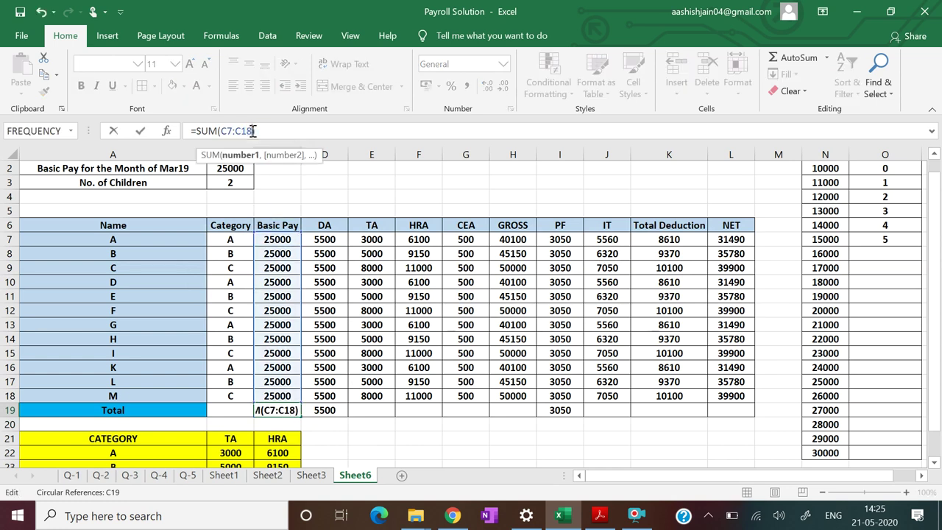
key(Return)
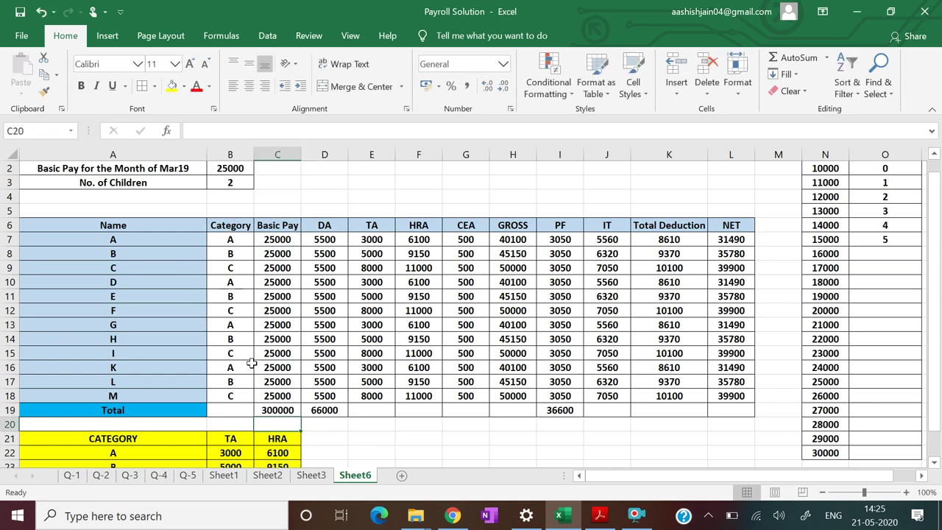
Step: Fill the total formula from C19 across to L19 to sum every pay and deduction column
click(272, 410)
drag(300, 416, 738, 412)
click(698, 452)
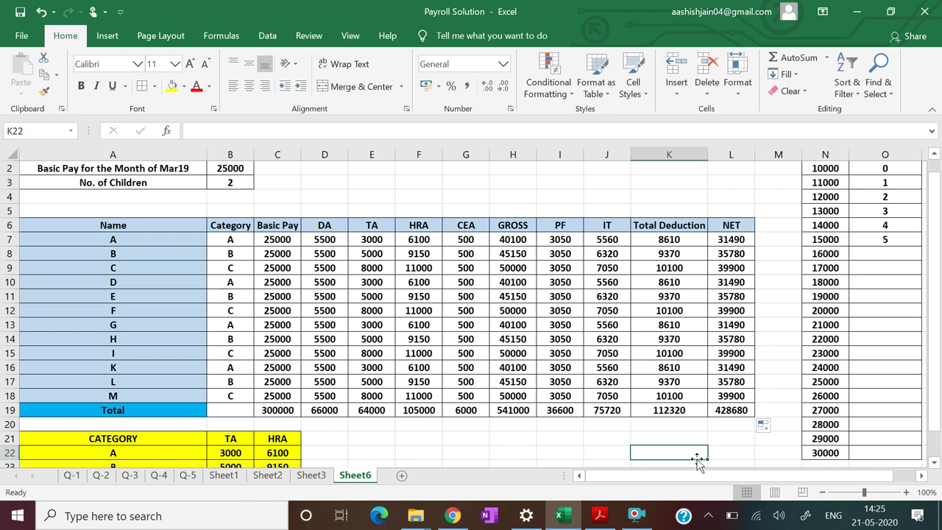
Step: Shade the Total row cells B19:L19 with the standard light blue fill to match the Total label
drag(224, 414, 728, 412)
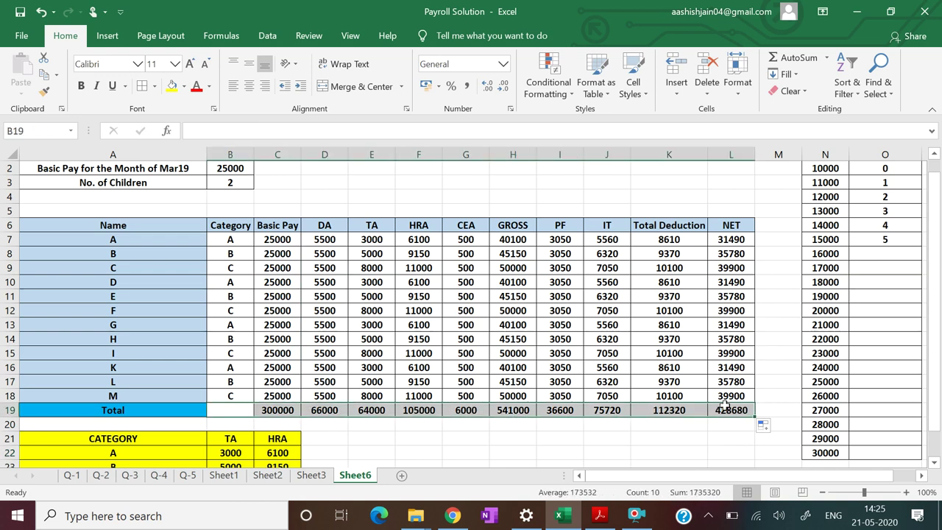
click(185, 87)
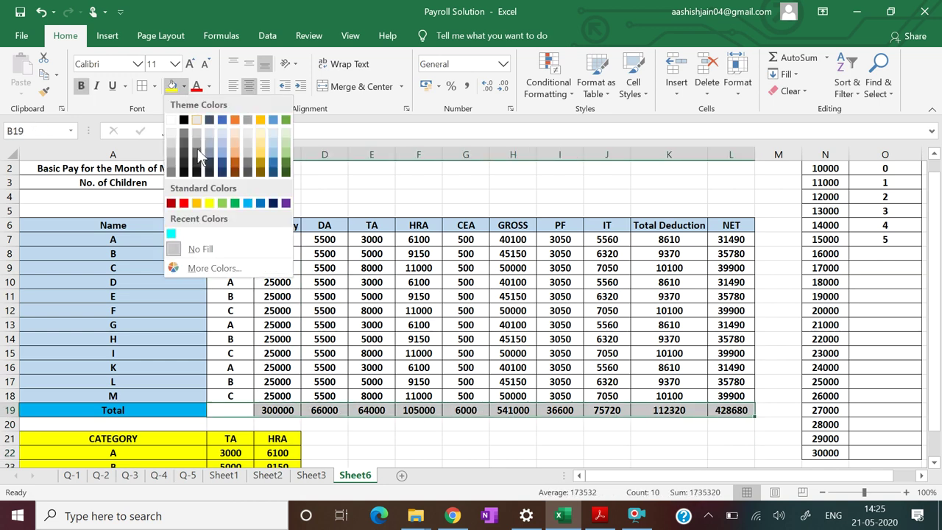
click(246, 201)
click(531, 451)
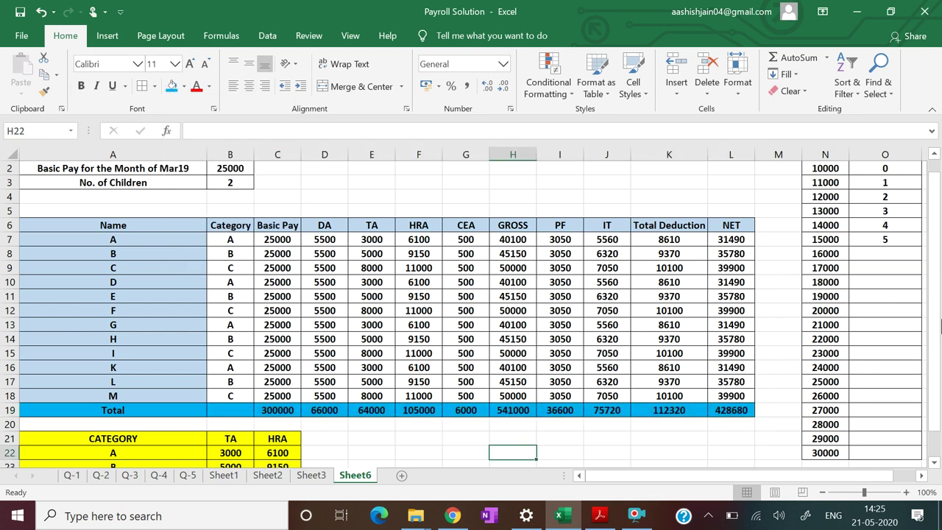
drag(938, 298, 937, 255)
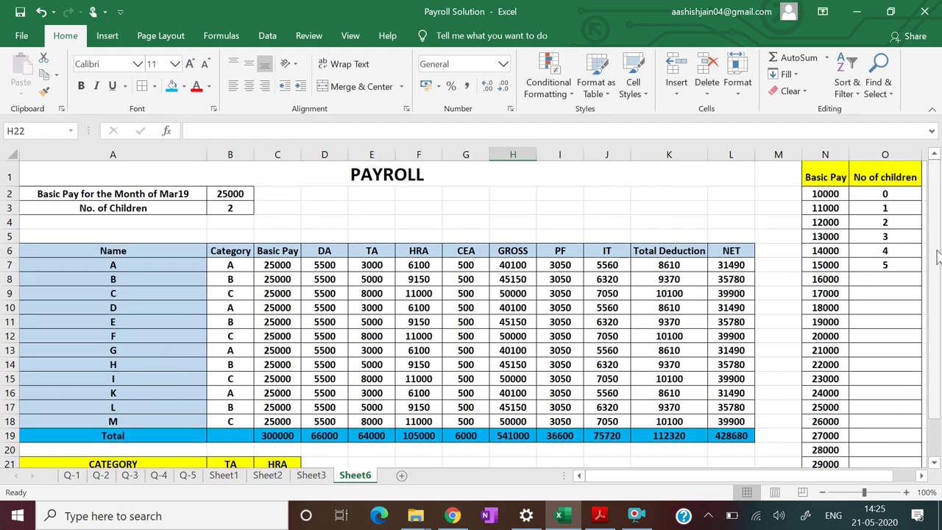
drag(937, 256, 938, 286)
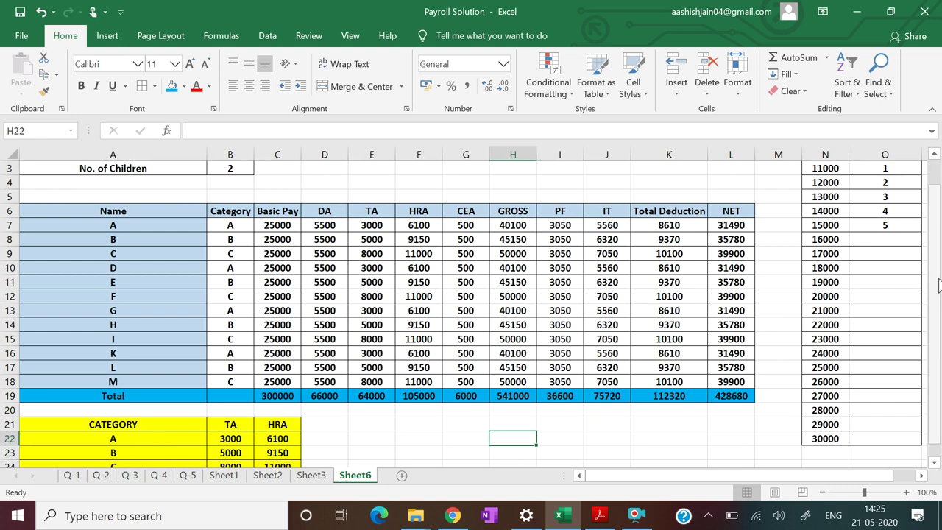